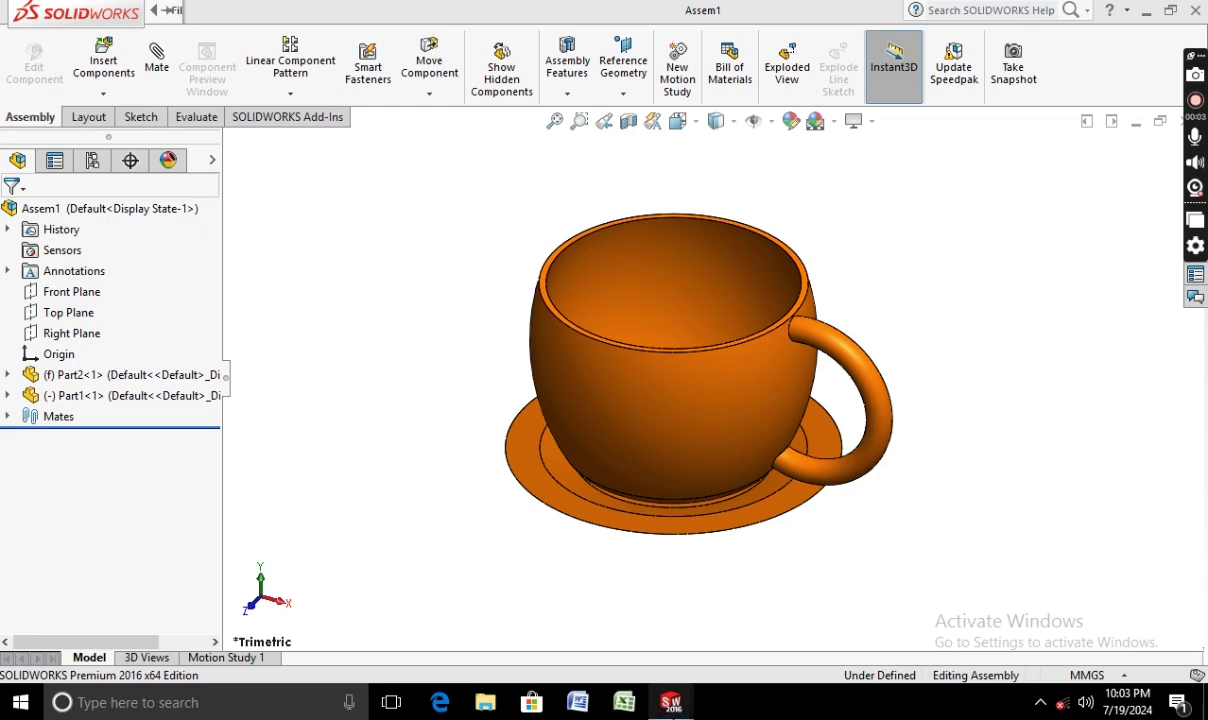
Create a new part and start a sketch on the Front Plane.
mouse_move(670, 705)
click(962, 636)
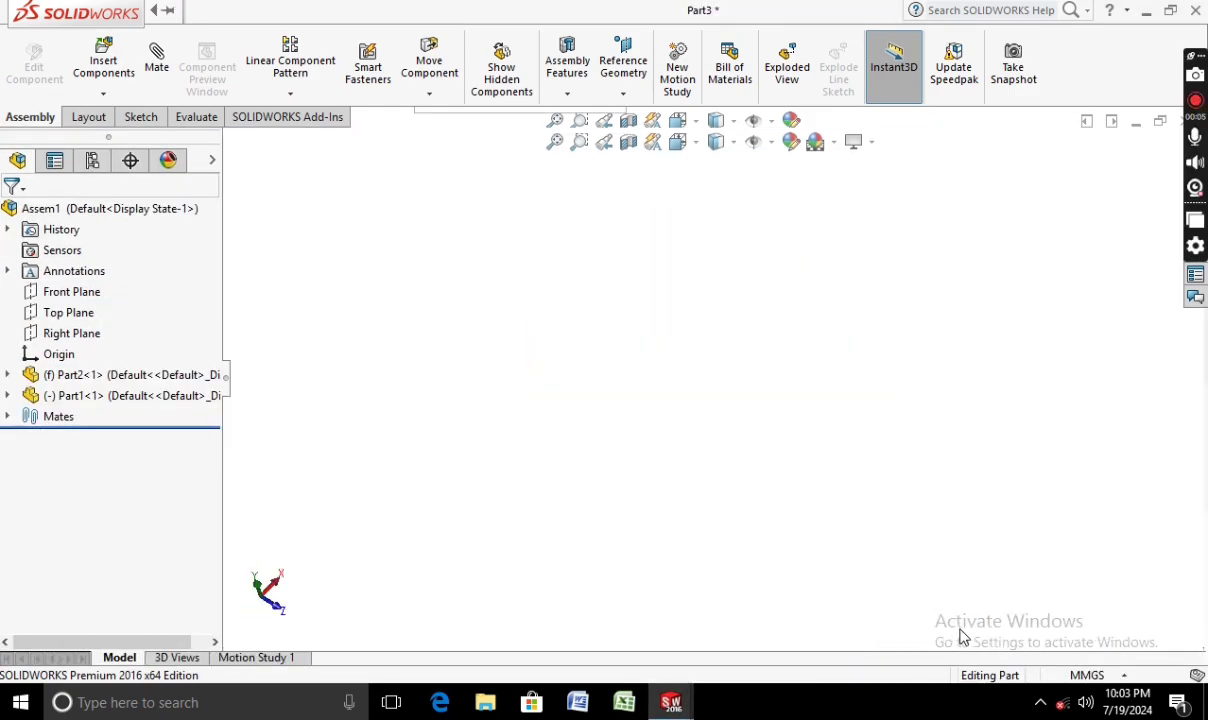
right_click(110, 313)
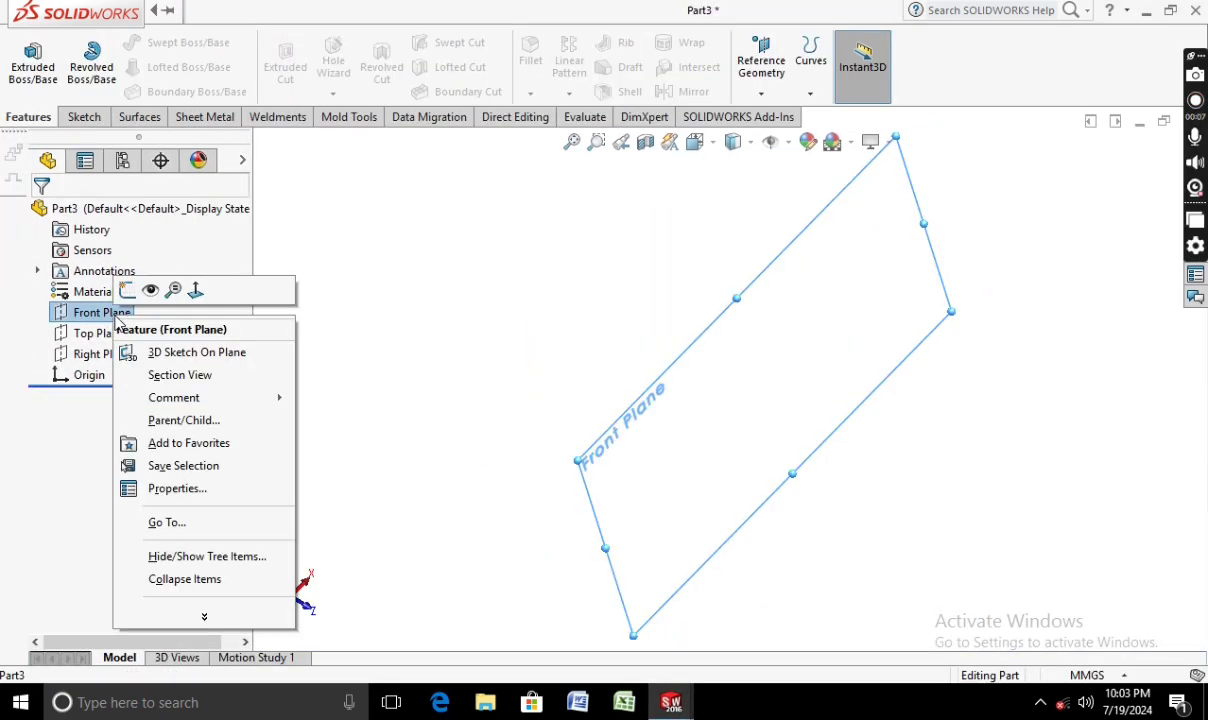
click(195, 292)
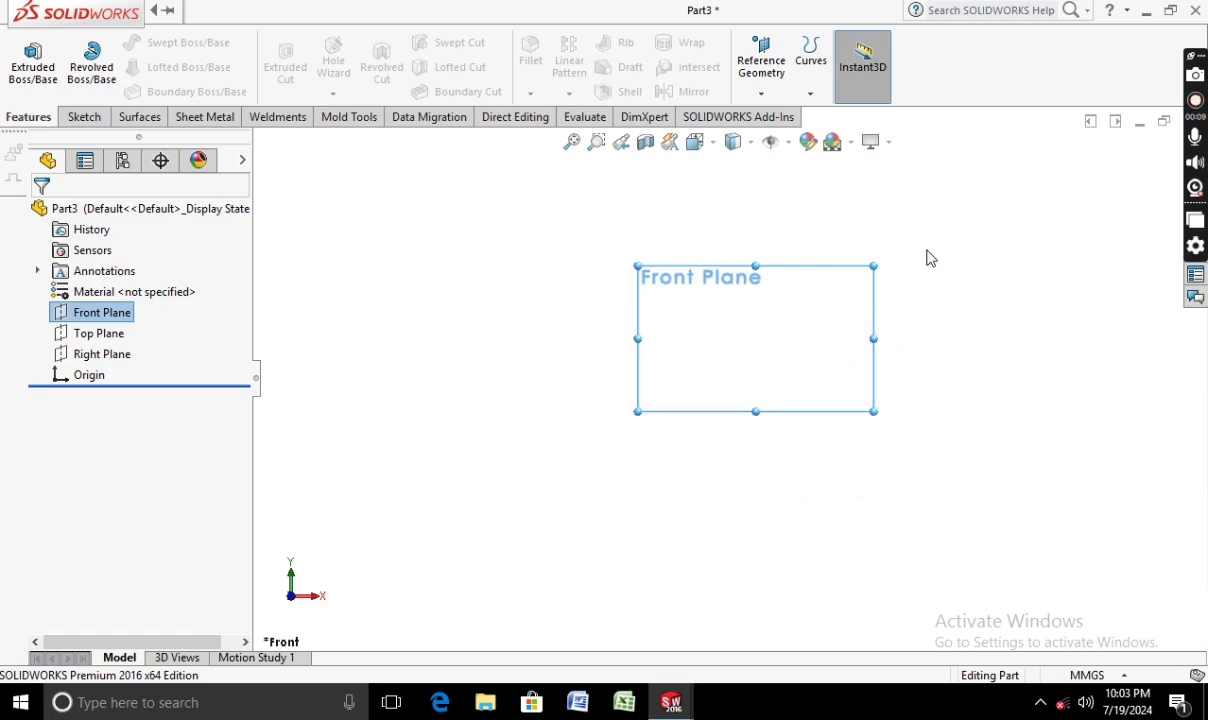
click(82, 118)
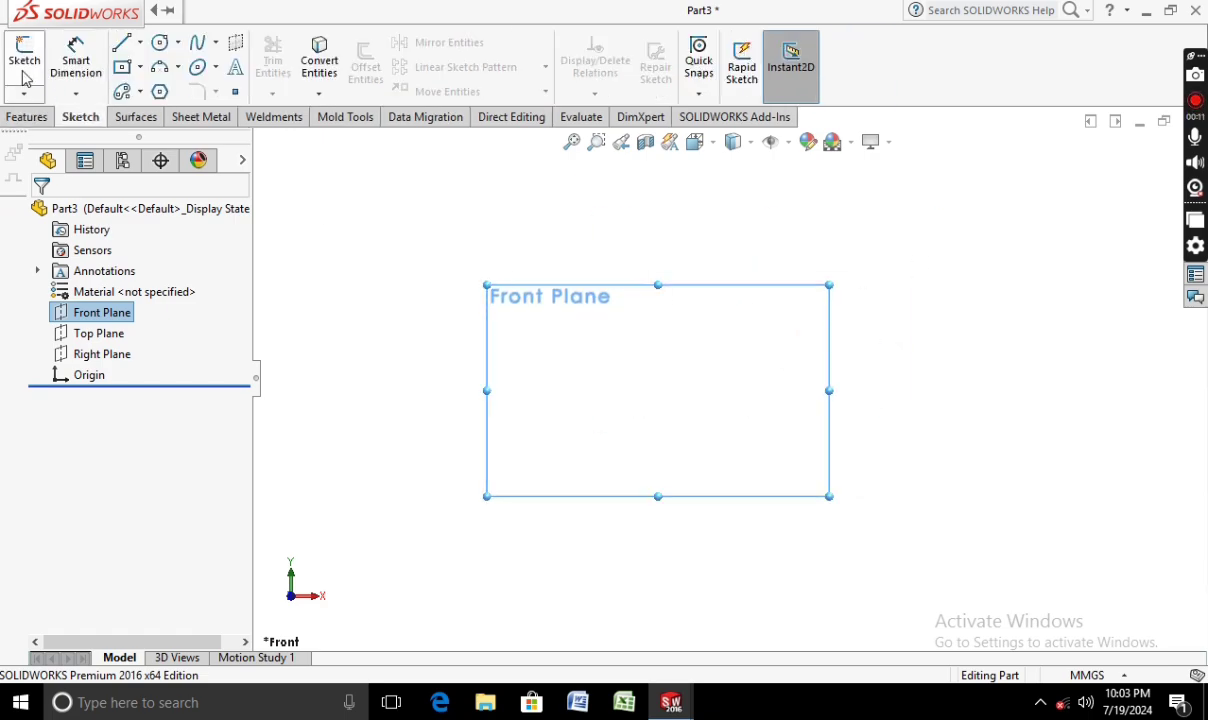
click(25, 68)
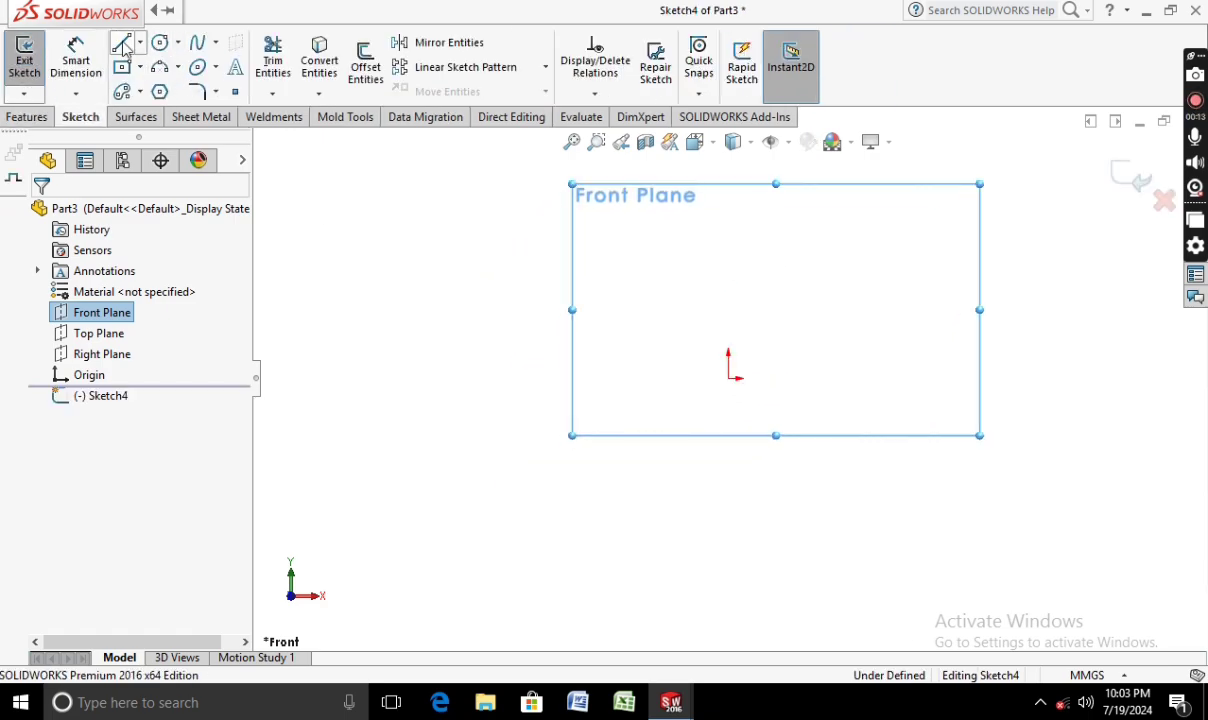
Sketch a horizontal line about 47 mm long ending at the origin, a vertical line about 65 mm up, and a longer horizontal line across the top.
click(122, 44)
click(837, 379)
click(728, 378)
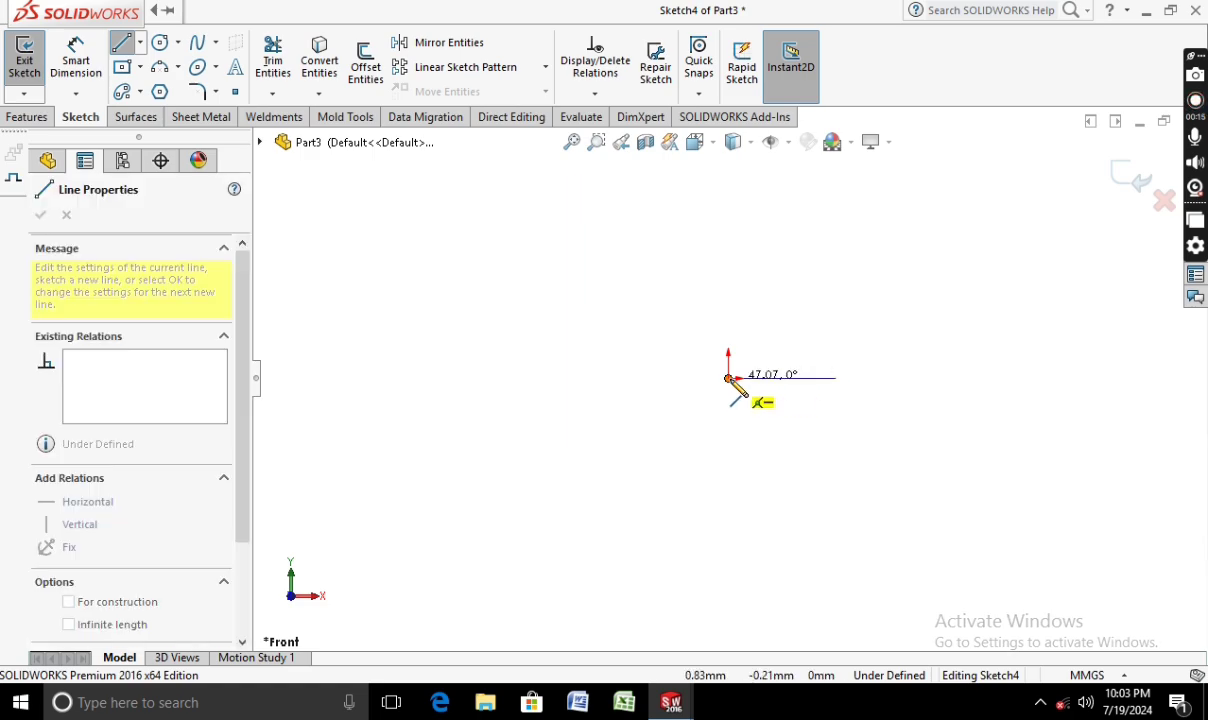
click(728, 229)
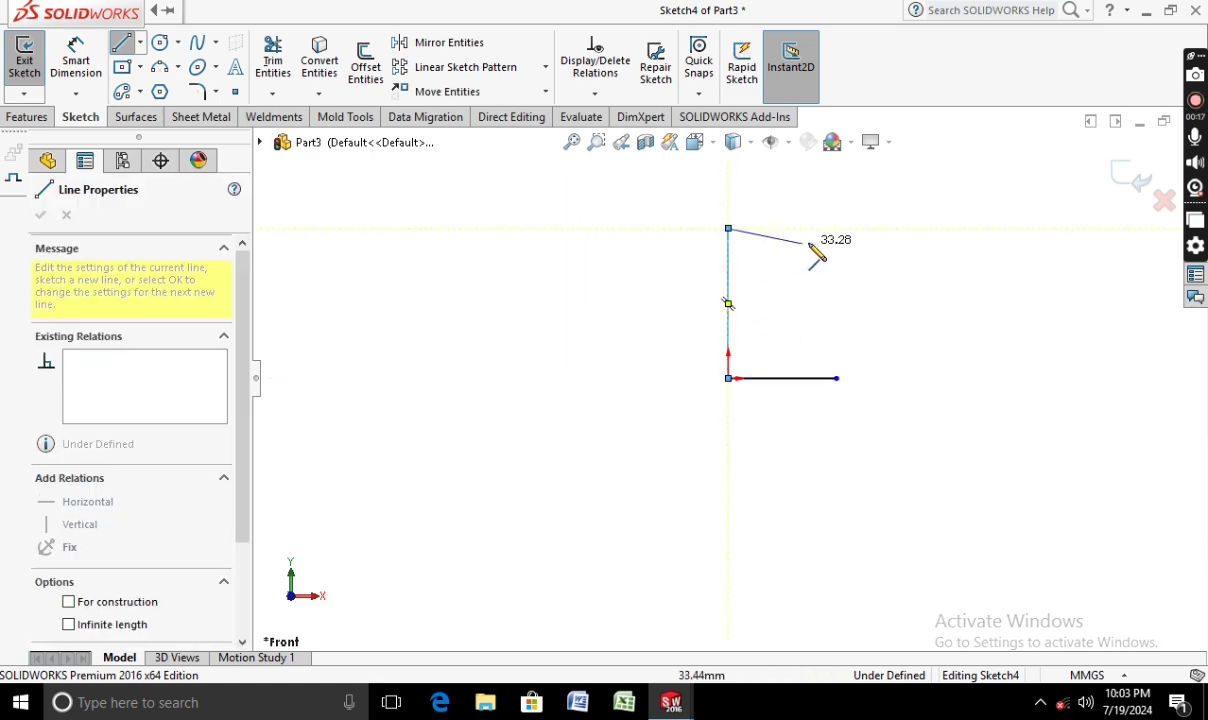
click(876, 229)
key(Escape)
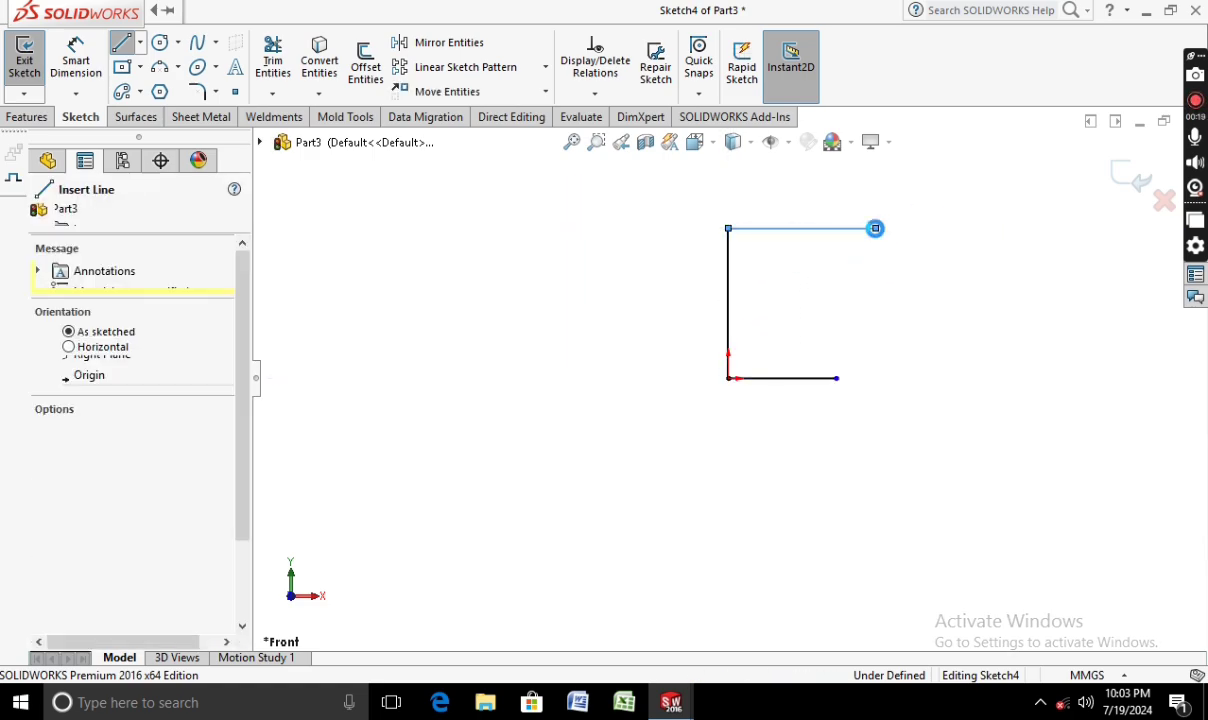
key(Escape)
Dimension the vertical line of the profile at 60 mm.
click(80, 52)
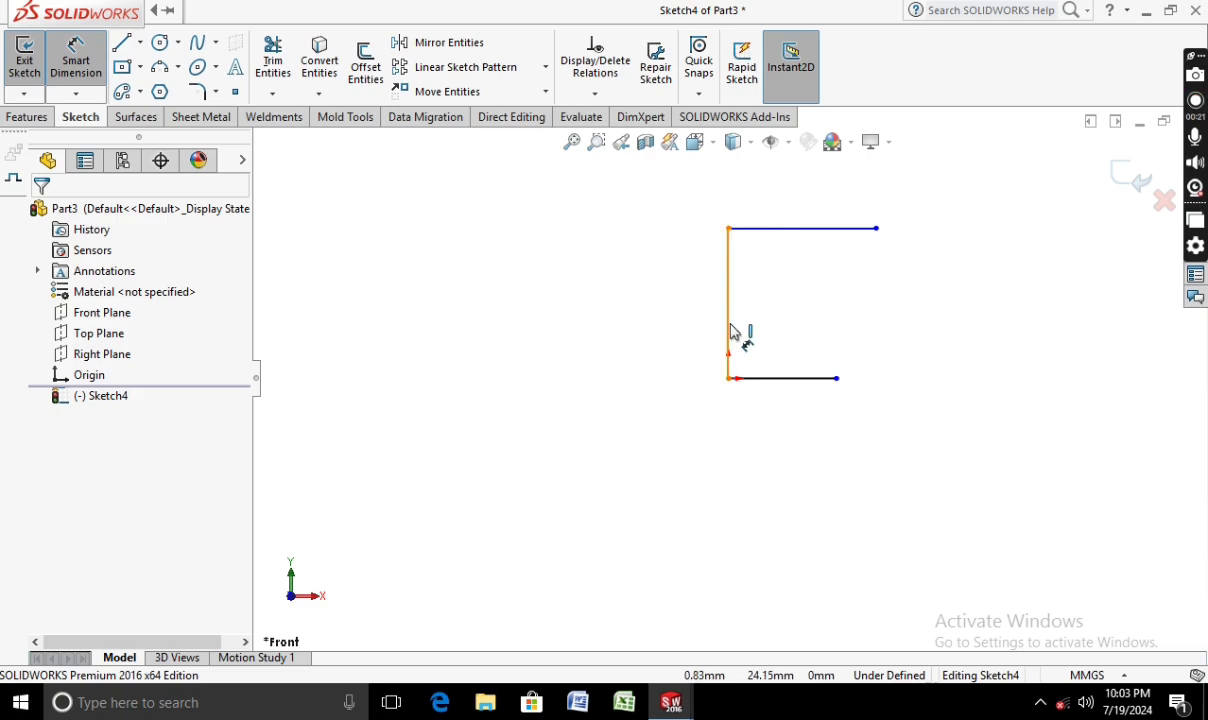
click(729, 330)
click(643, 322)
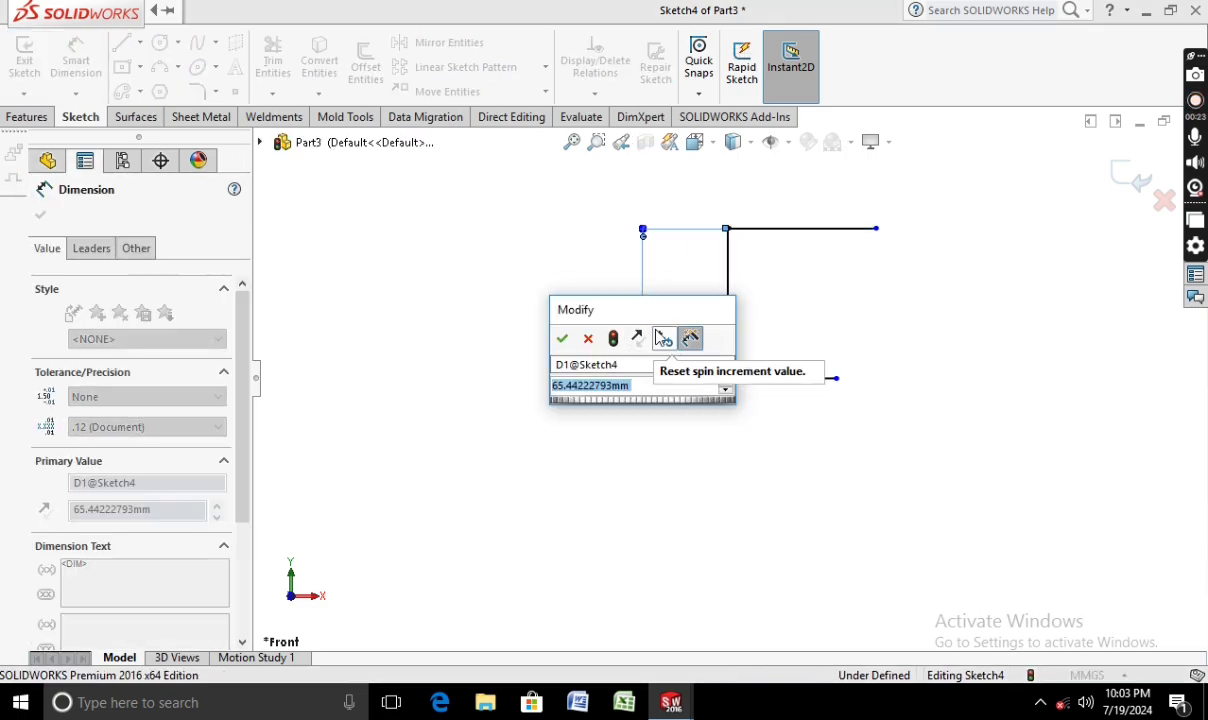
text(60)
key(Return)
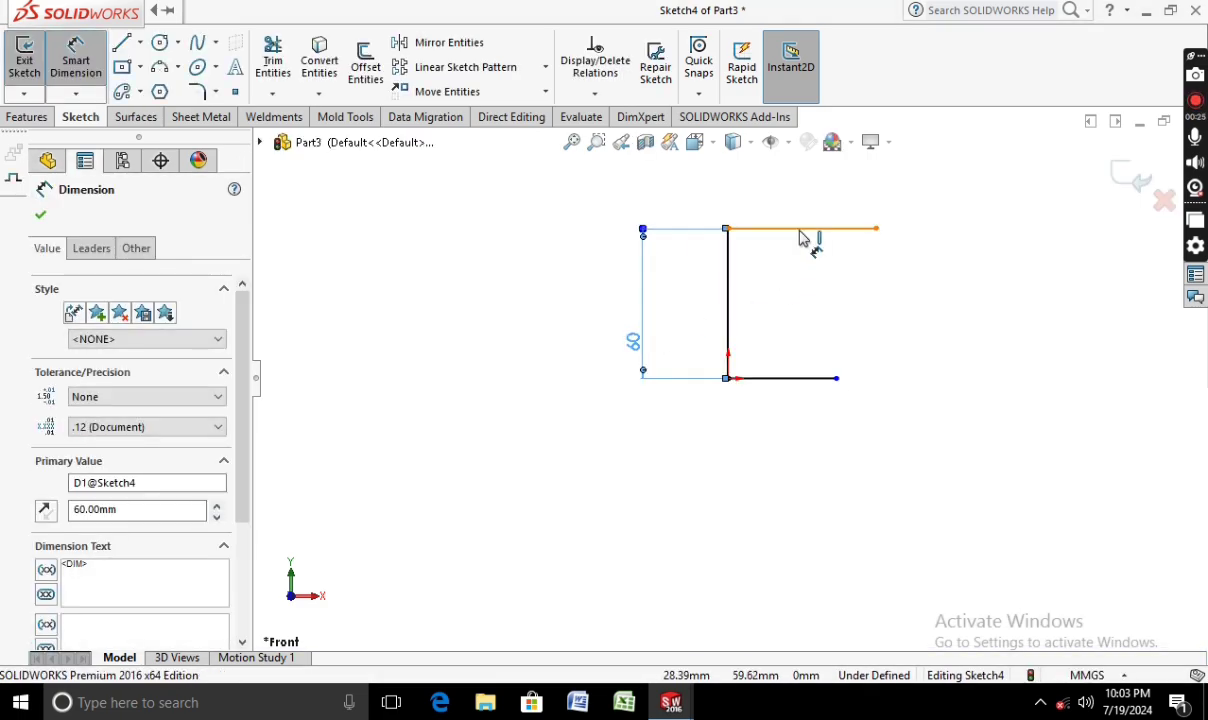
Dimension the upper horizontal line of the profile at 40 mm.
click(800, 238)
click(800, 205)
key(BackSpace)
key(Escape)
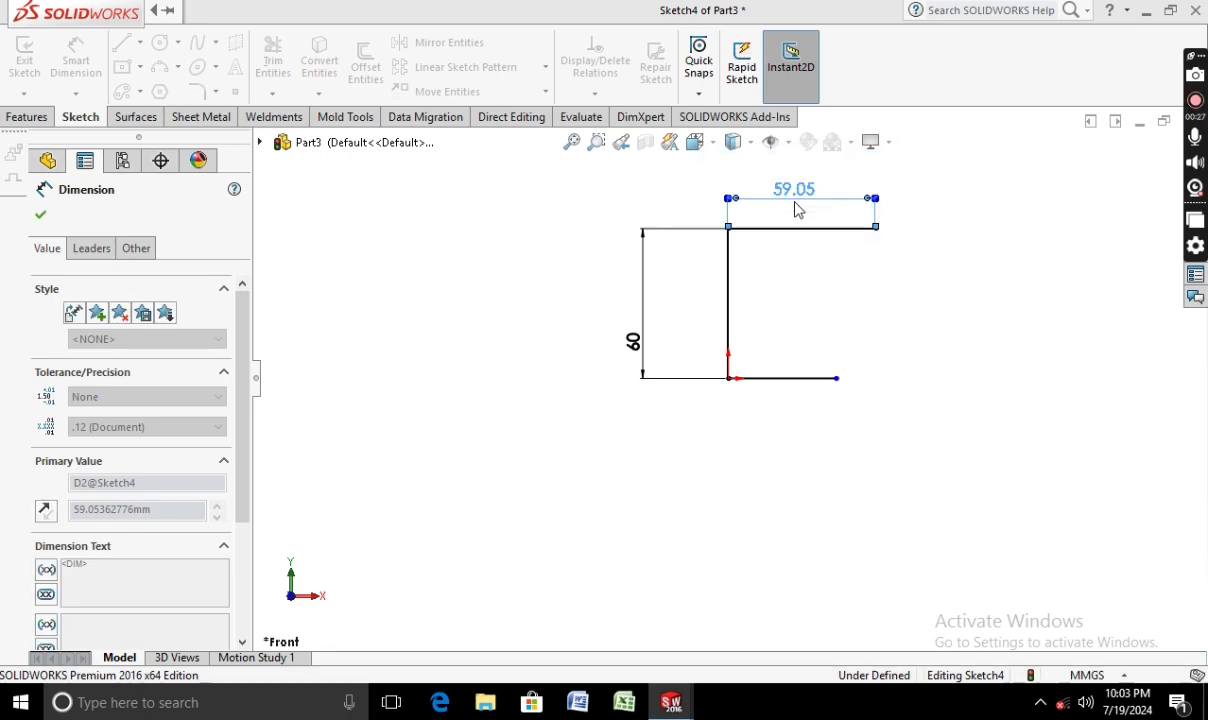
text(40)
key(Return)
Dimension the lower horizontal line of the profile at 30 mm.
click(790, 379)
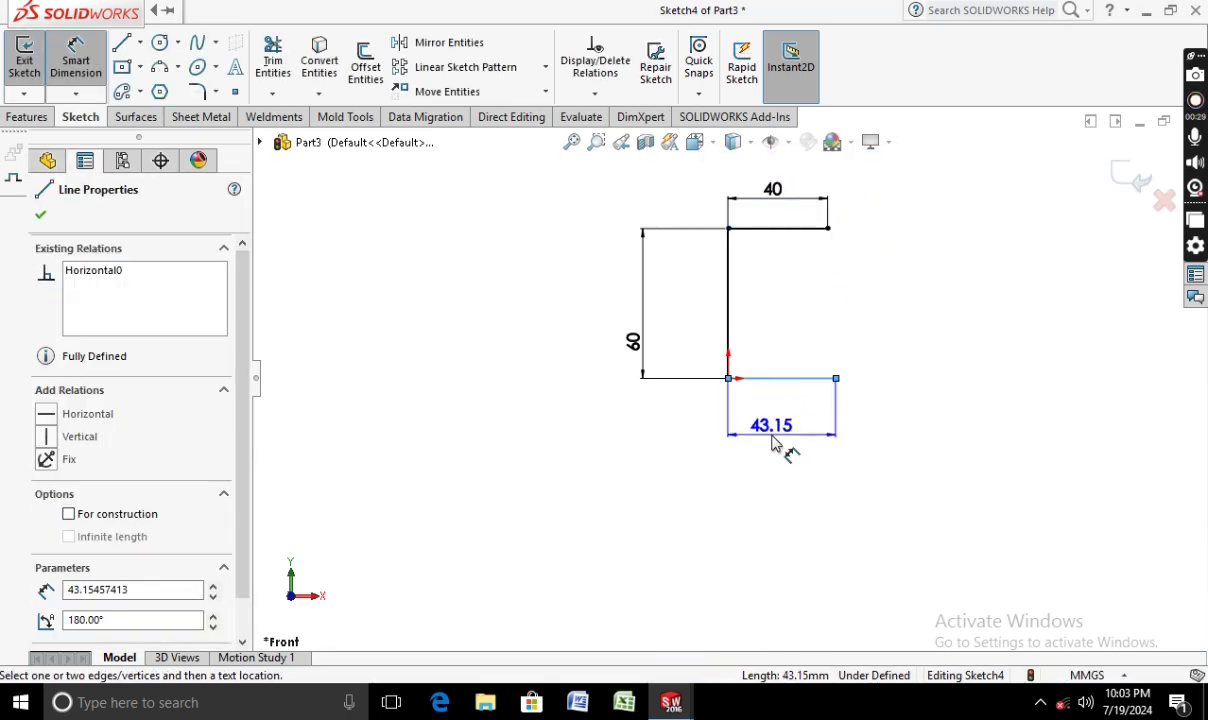
click(775, 443)
text(30)
key(Return)
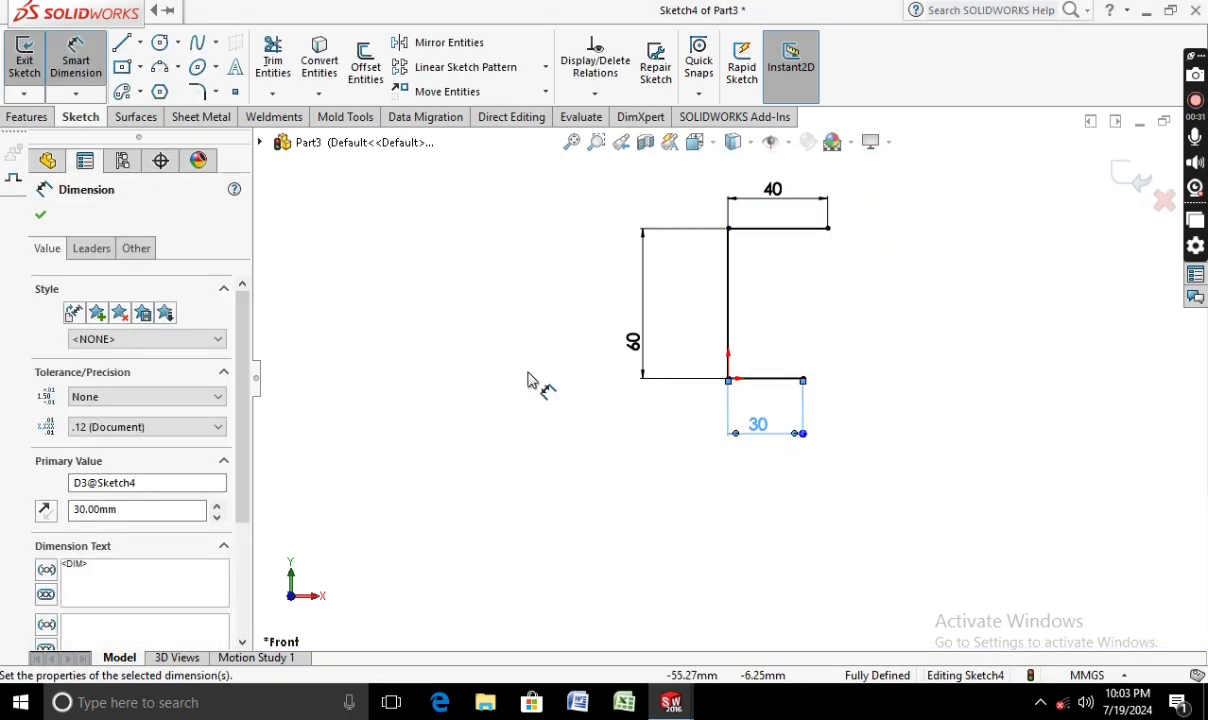
click(40, 214)
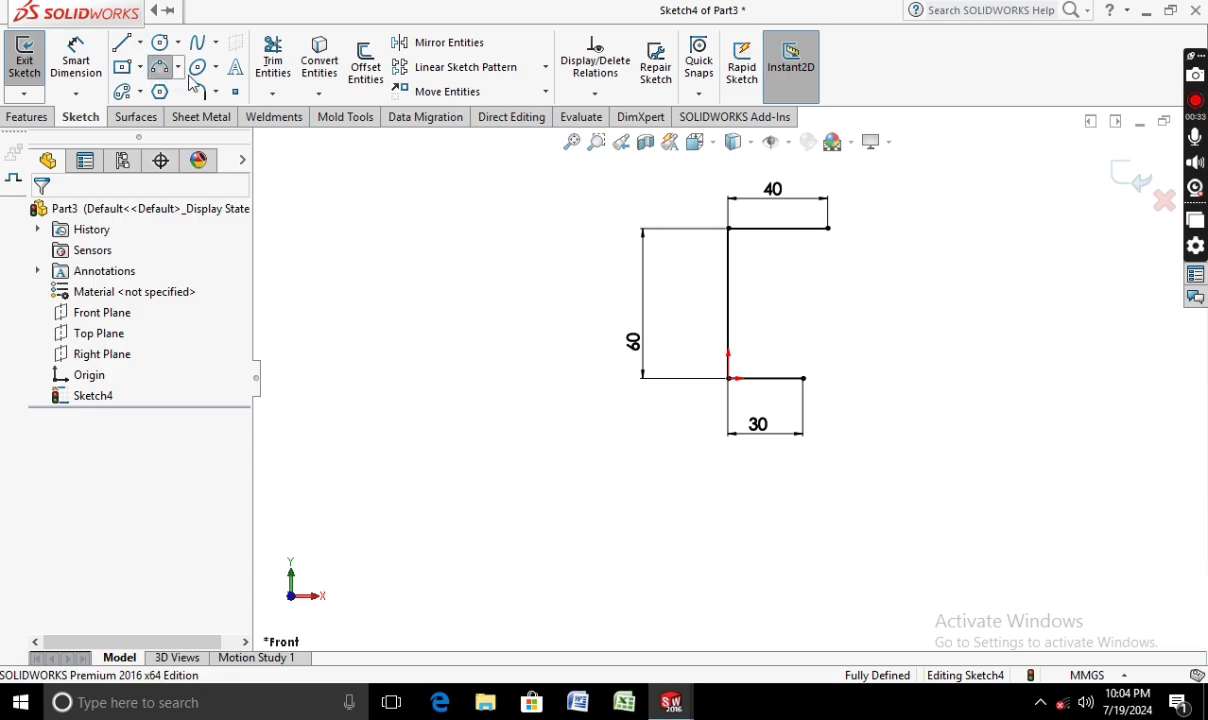
Close the profile with an outward-bulging three-point arc of about 51 mm radius between the free ends of the two horizontal lines.
click(196, 72)
click(828, 229)
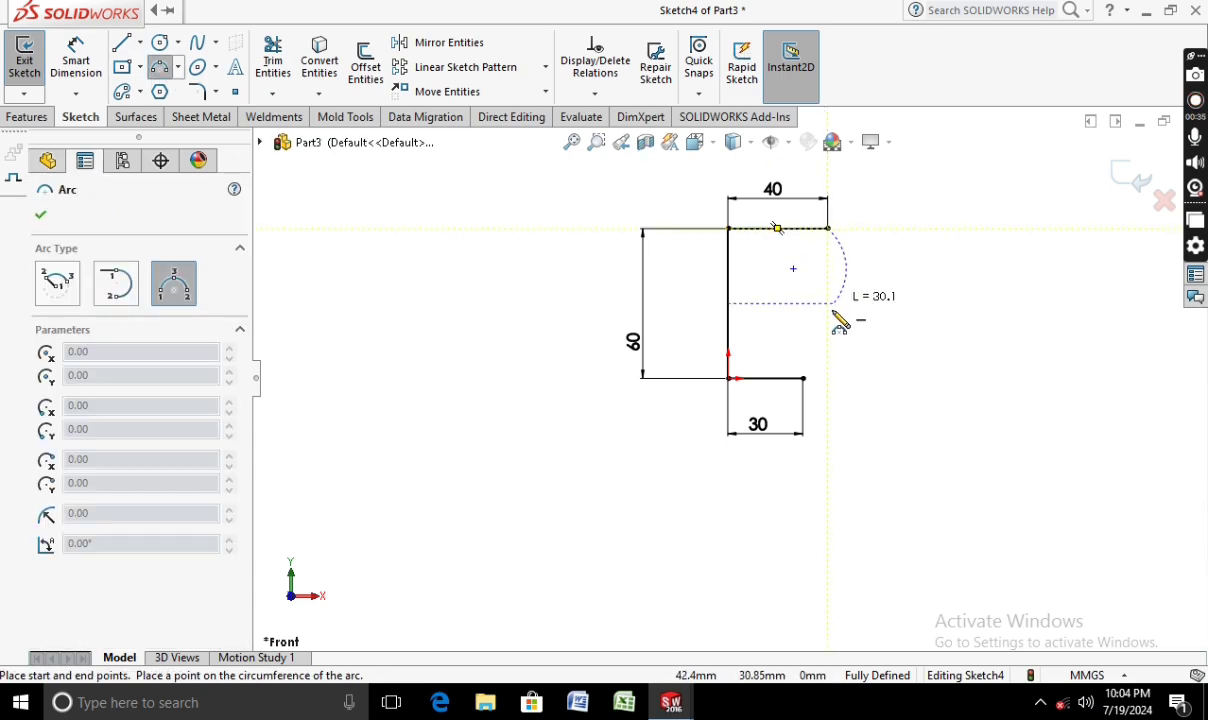
click(803, 378)
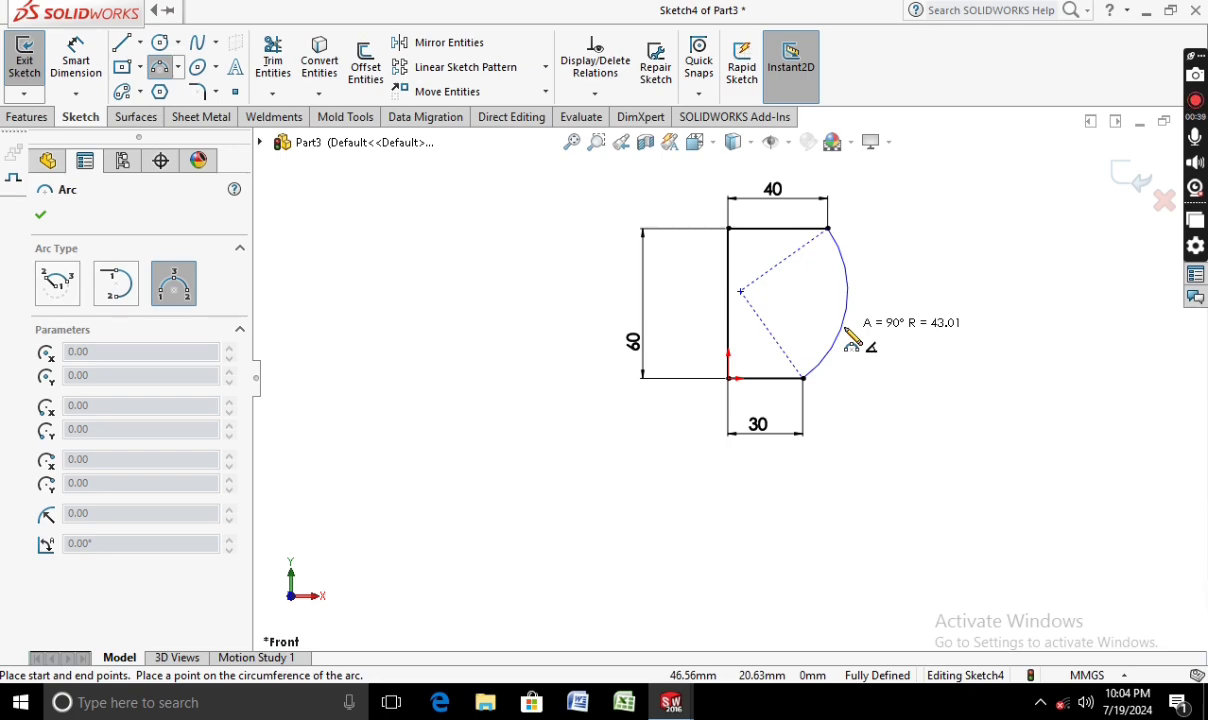
click(843, 339)
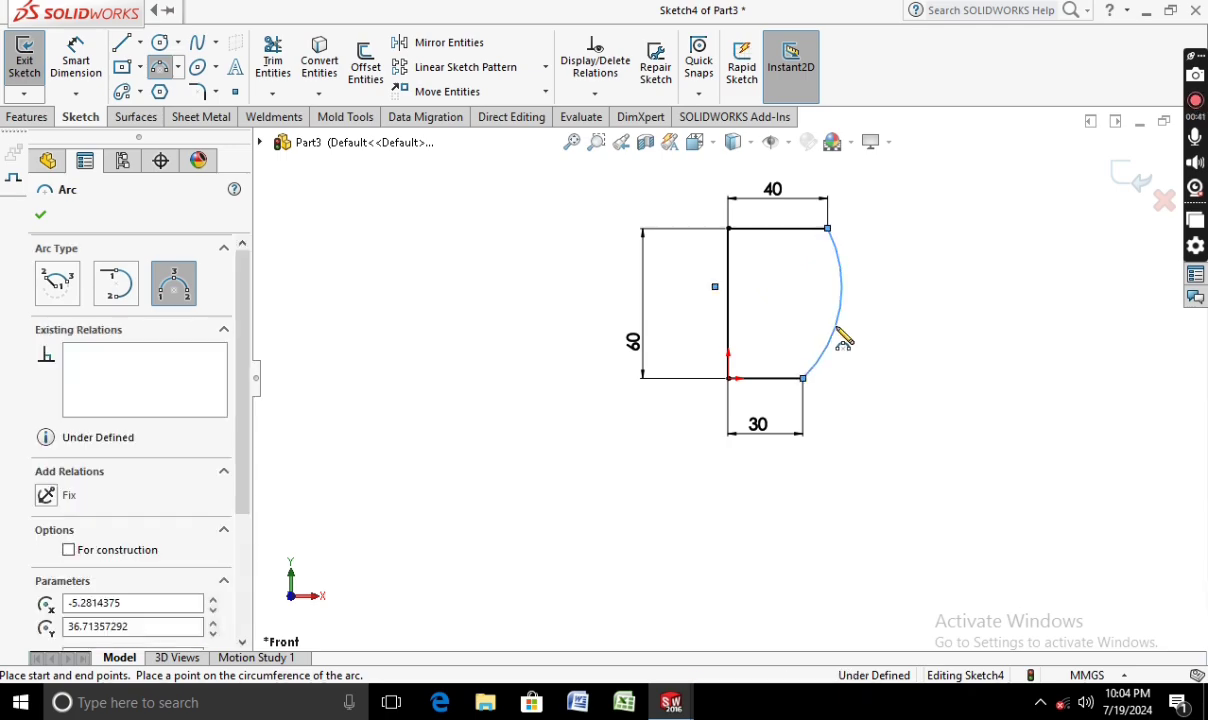
Dimension the side arc's radius at 50 mm.
click(76, 60)
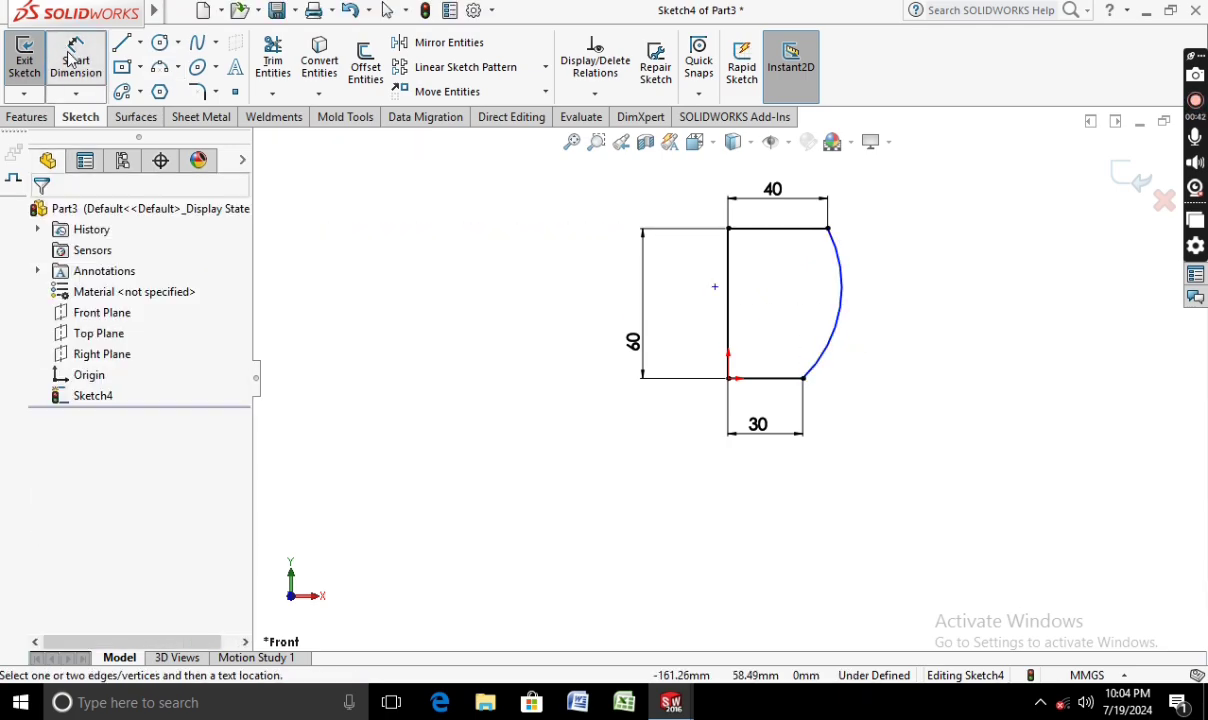
click(840, 330)
click(893, 322)
text(50)
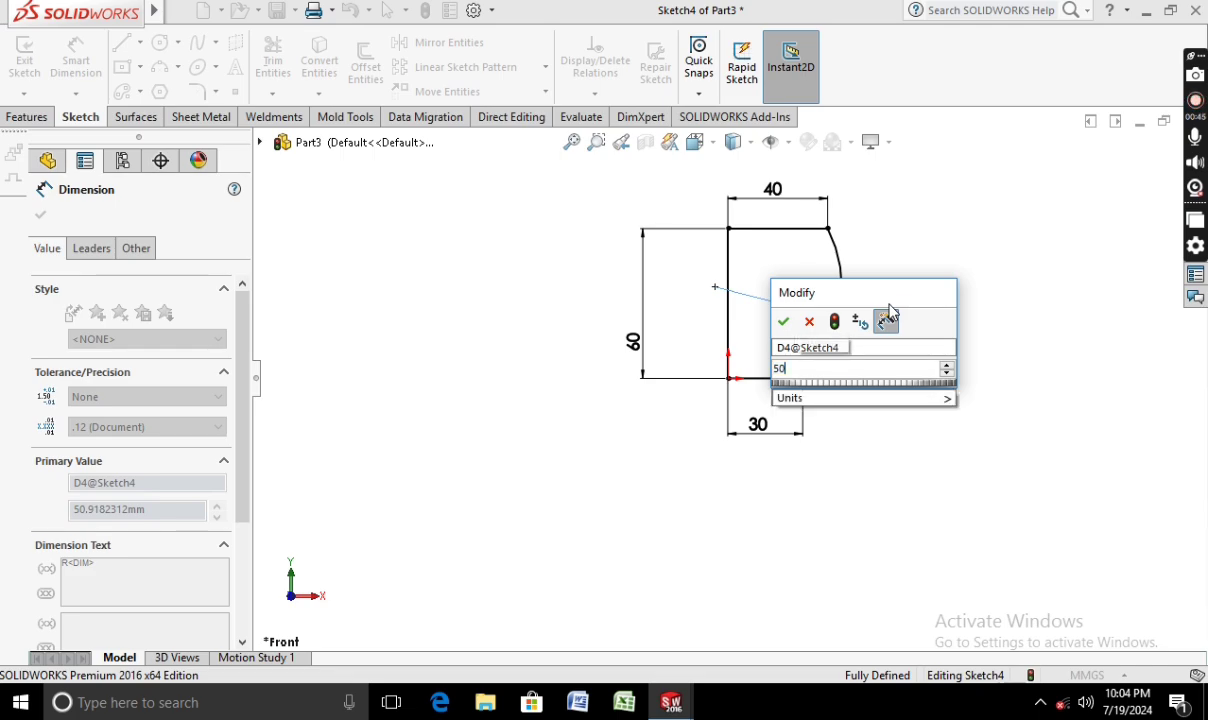
key(Return)
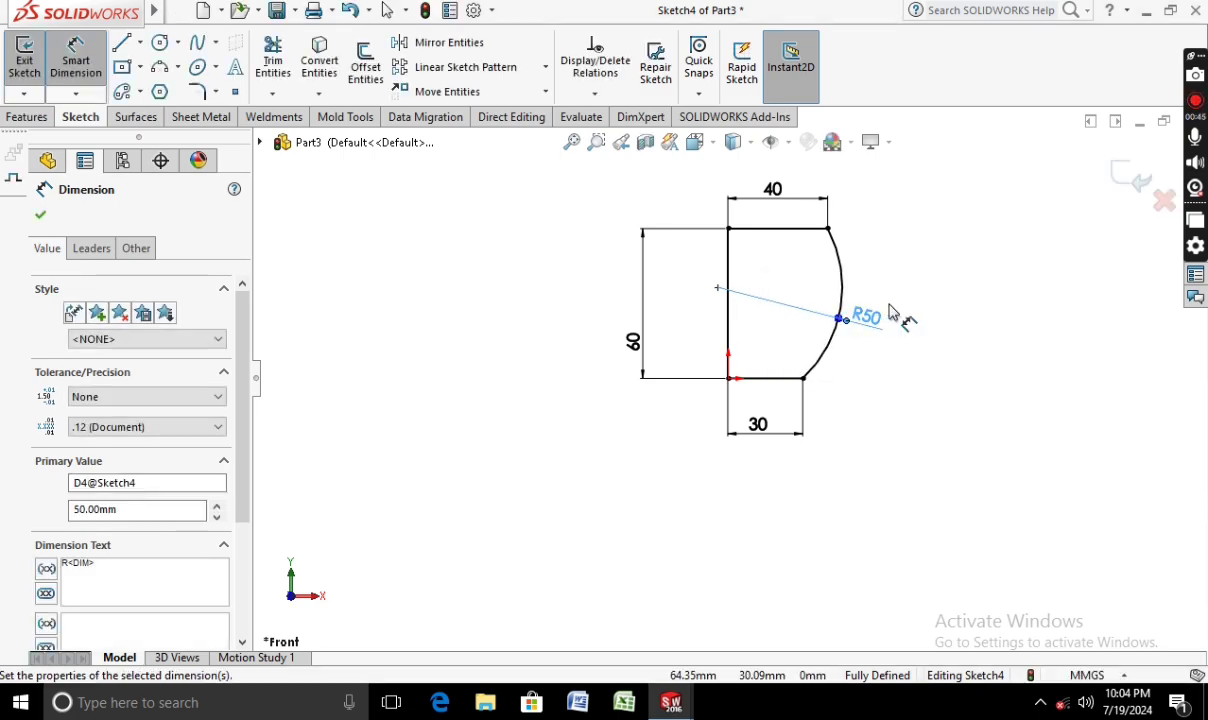
click(36, 218)
Revolve the closed profile 360 degrees about its vertical line to form the solid cup body.
click(27, 119)
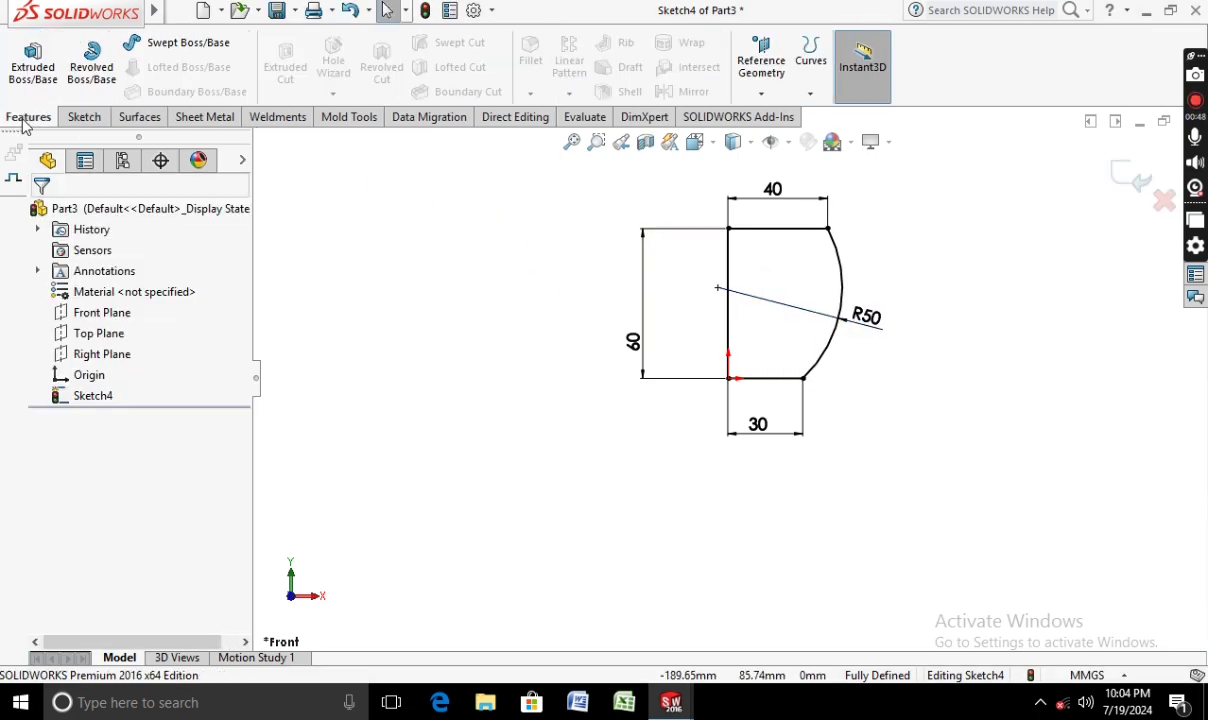
click(91, 62)
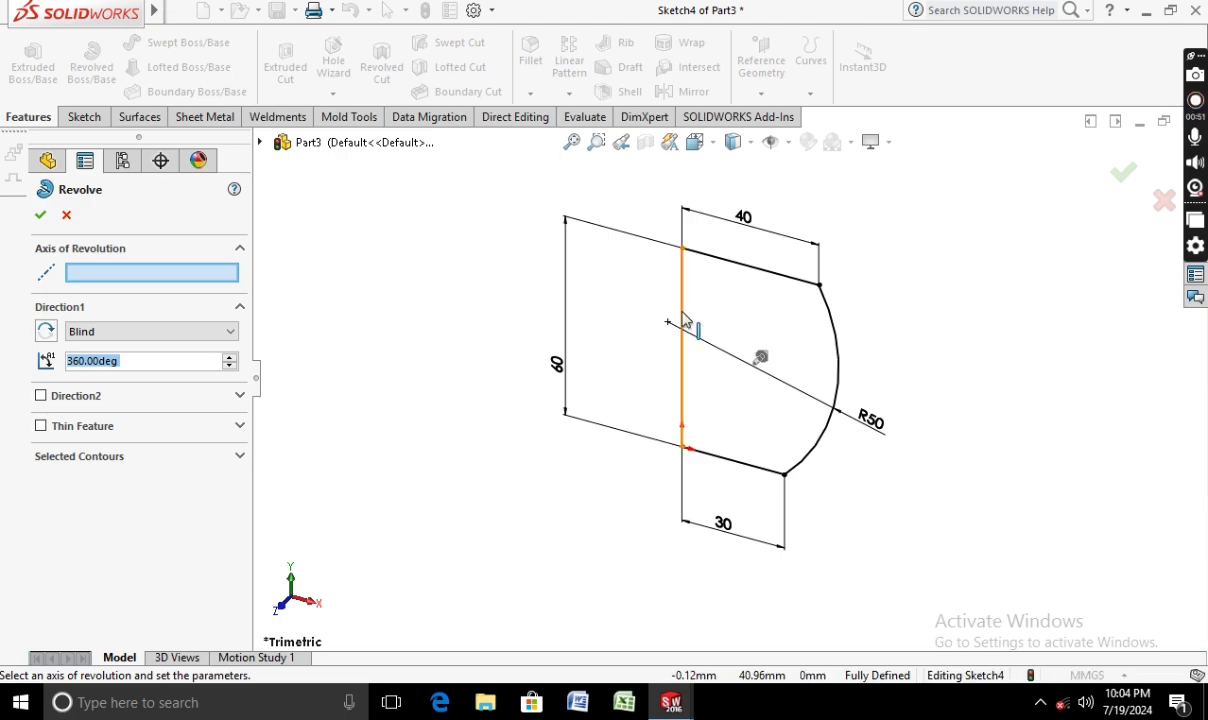
click(684, 320)
click(41, 216)
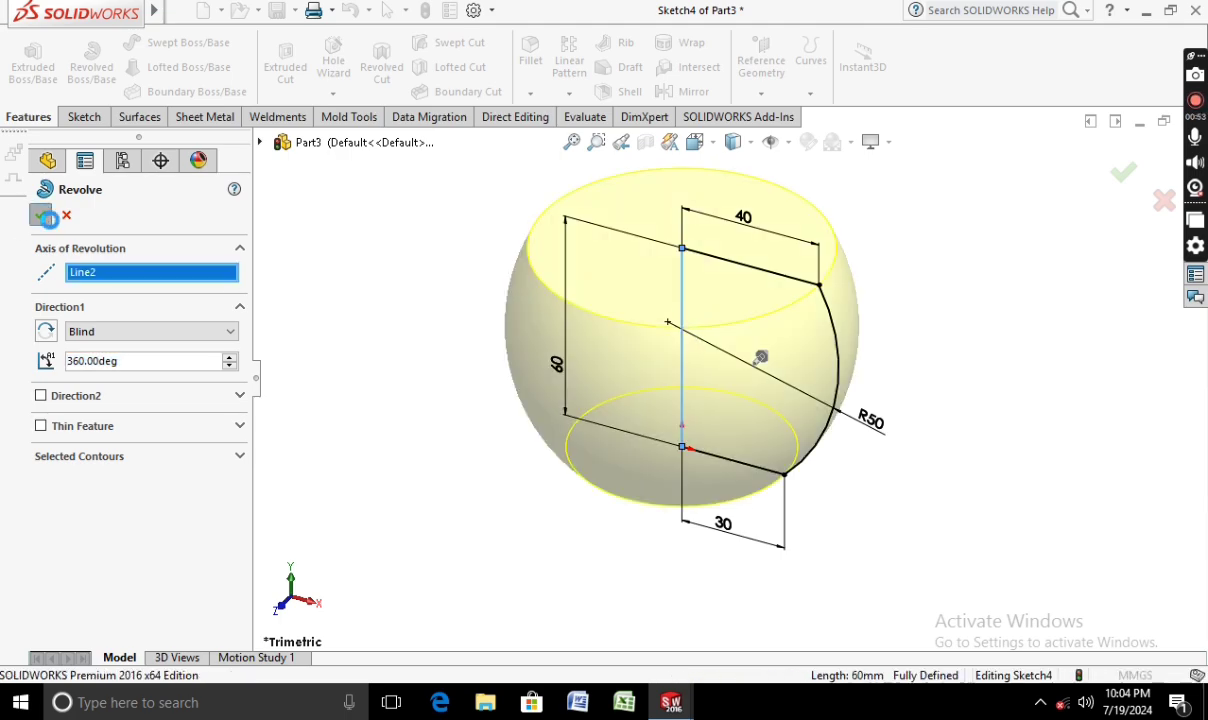
Create a reference plane parallel to the Right Plane, offset 39 mm from it.
mouse_move(324, 418)
middle_down()
mouse_move(453, 390)
mouse_move(510, 404)
middle_up()
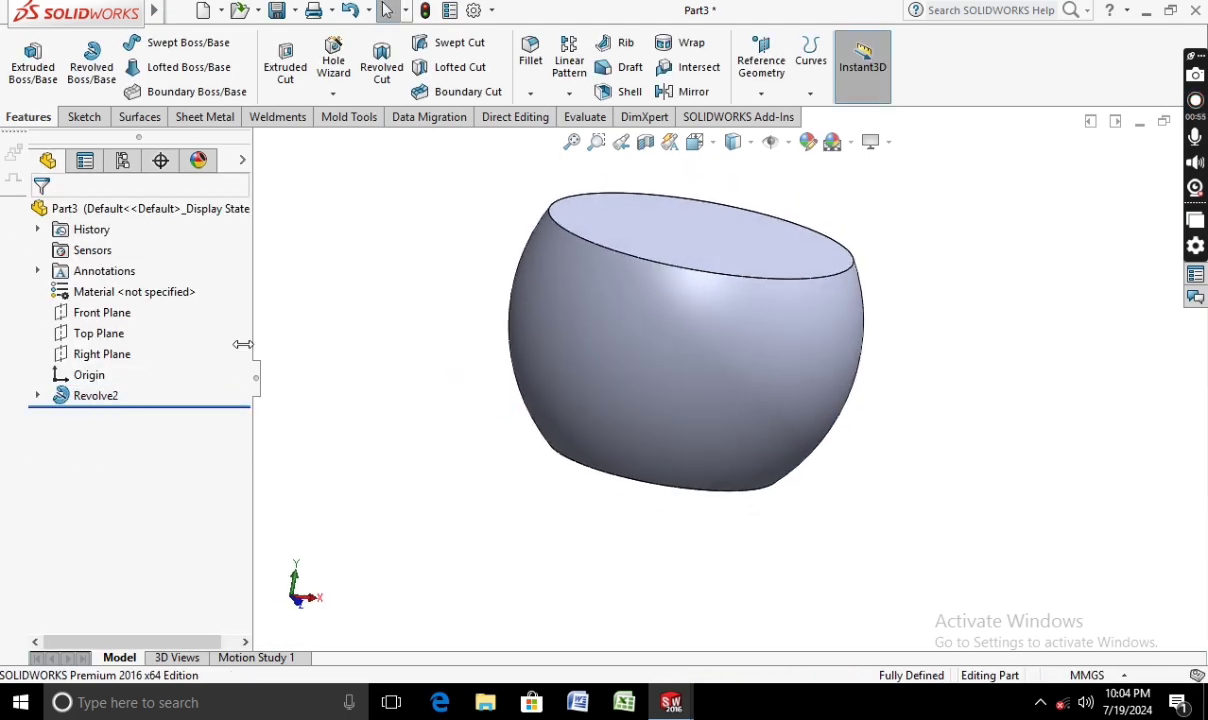
click(760, 93)
click(780, 121)
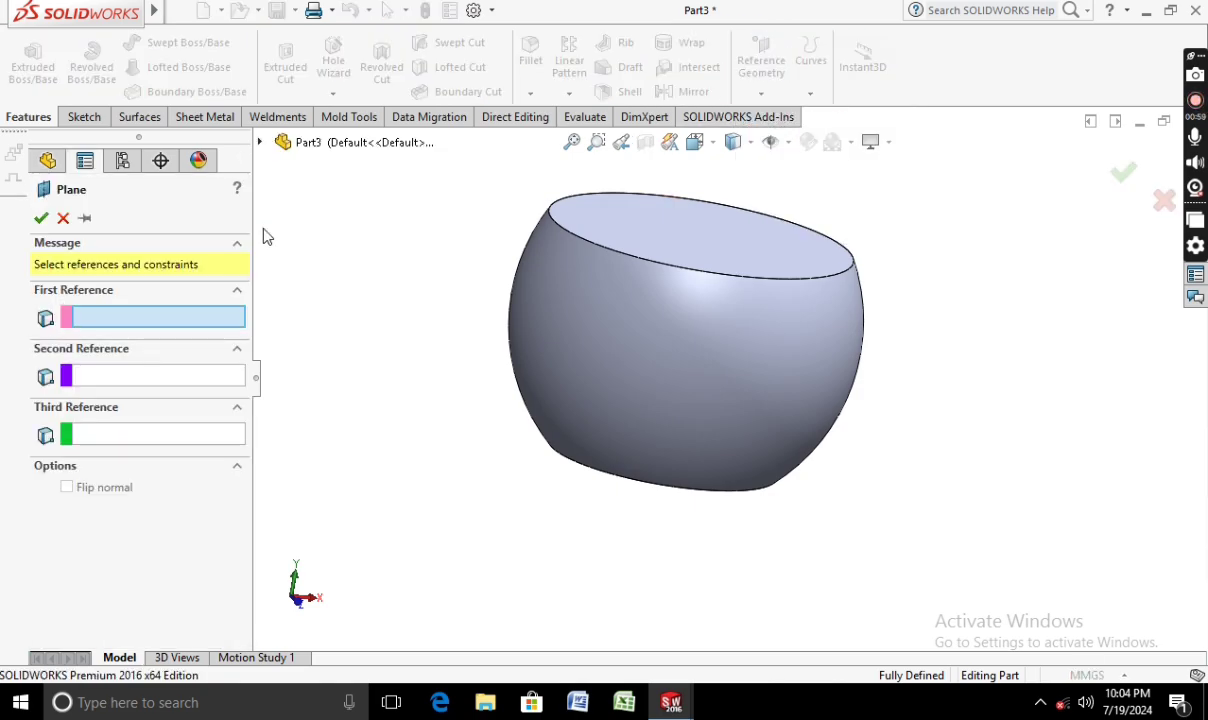
click(259, 142)
click(332, 287)
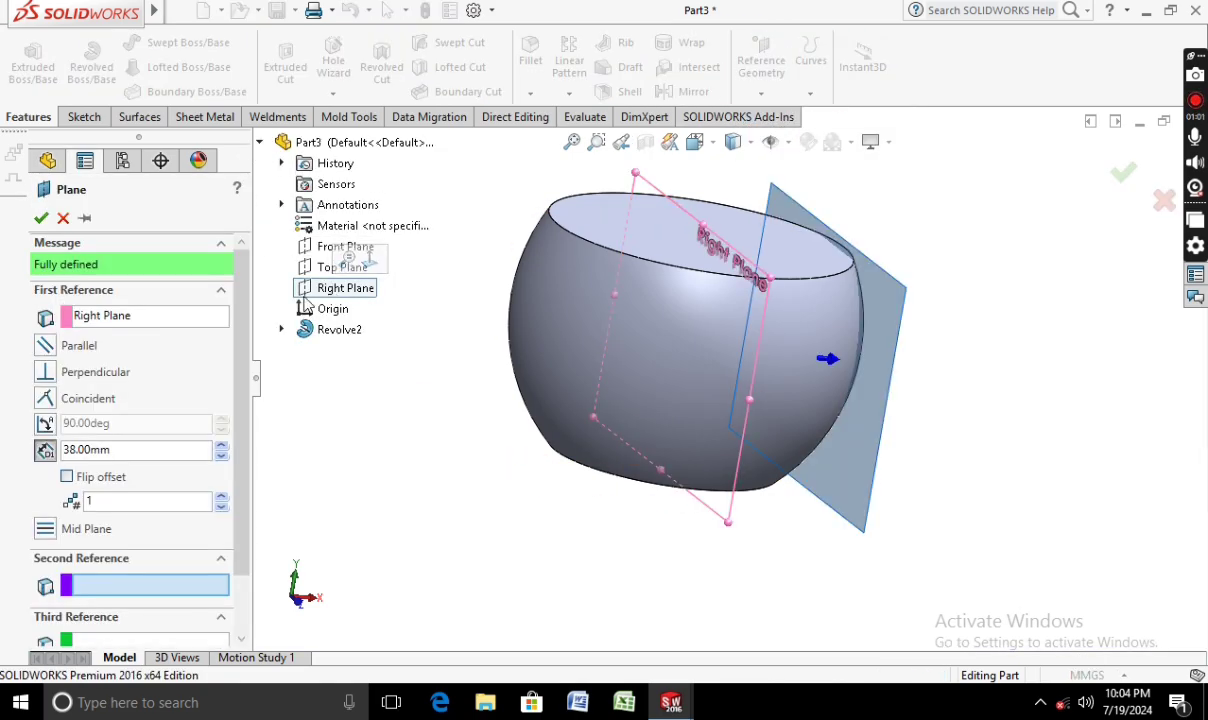
middle_drag(347, 515, 316, 494)
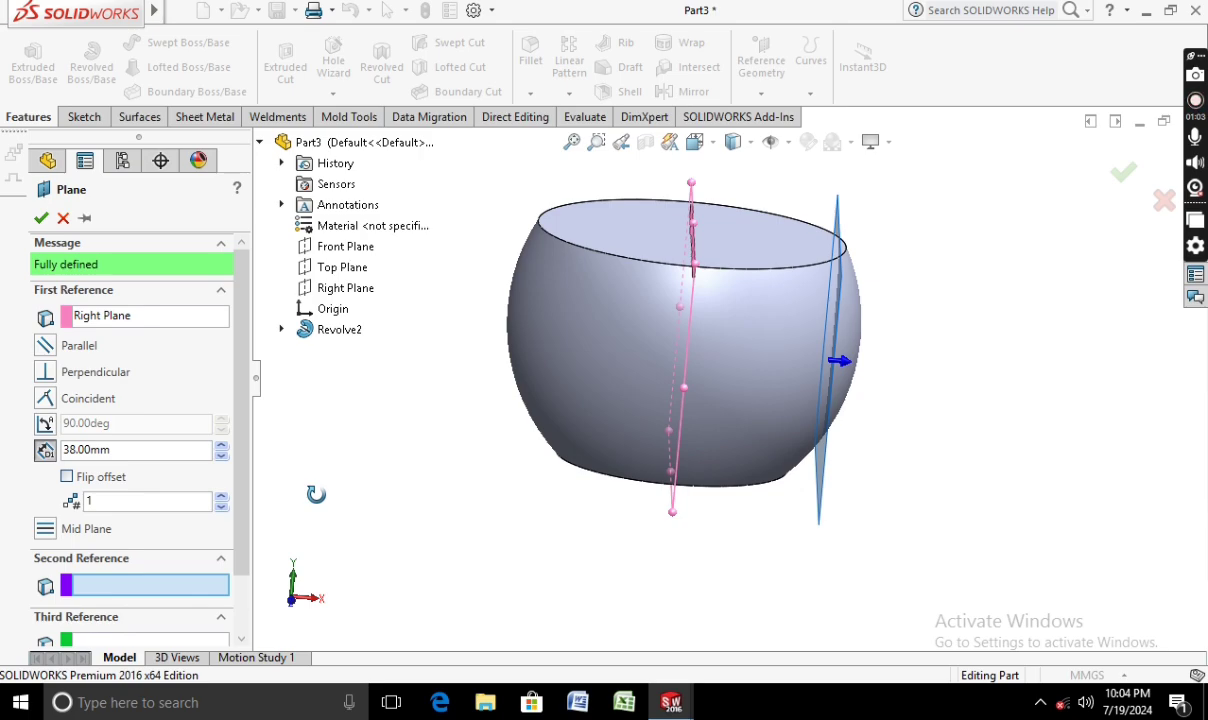
click(221, 447)
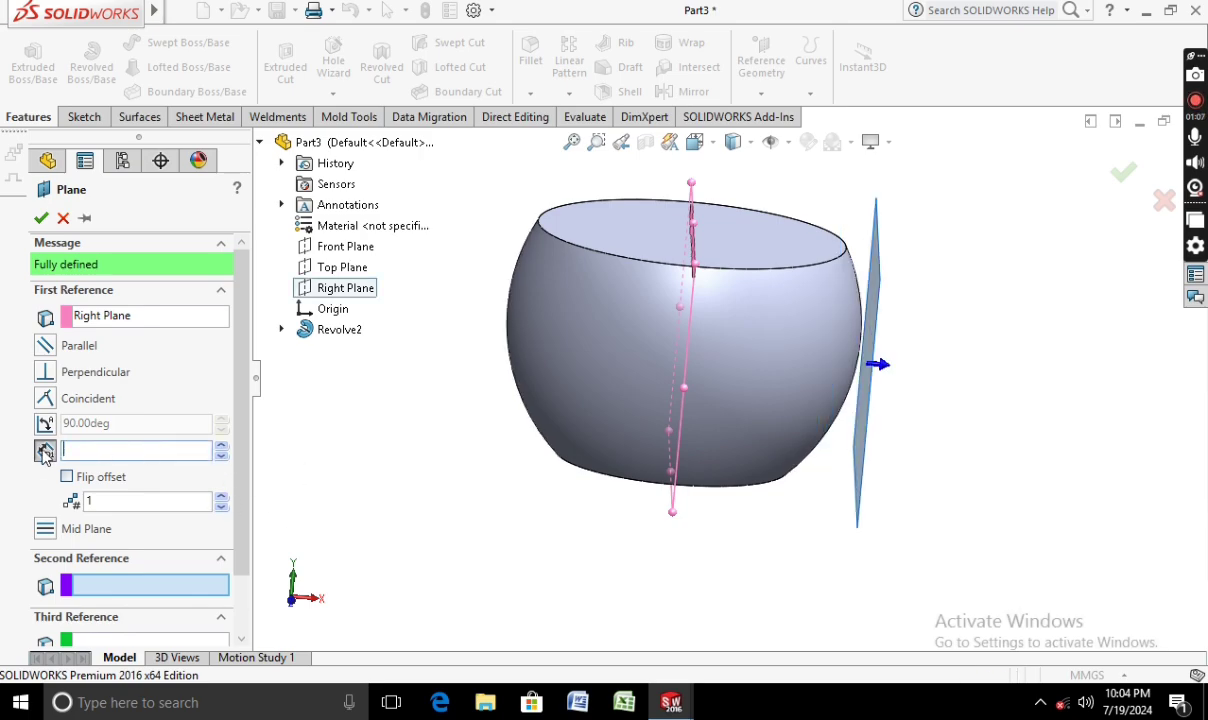
text(39)
key(Return)
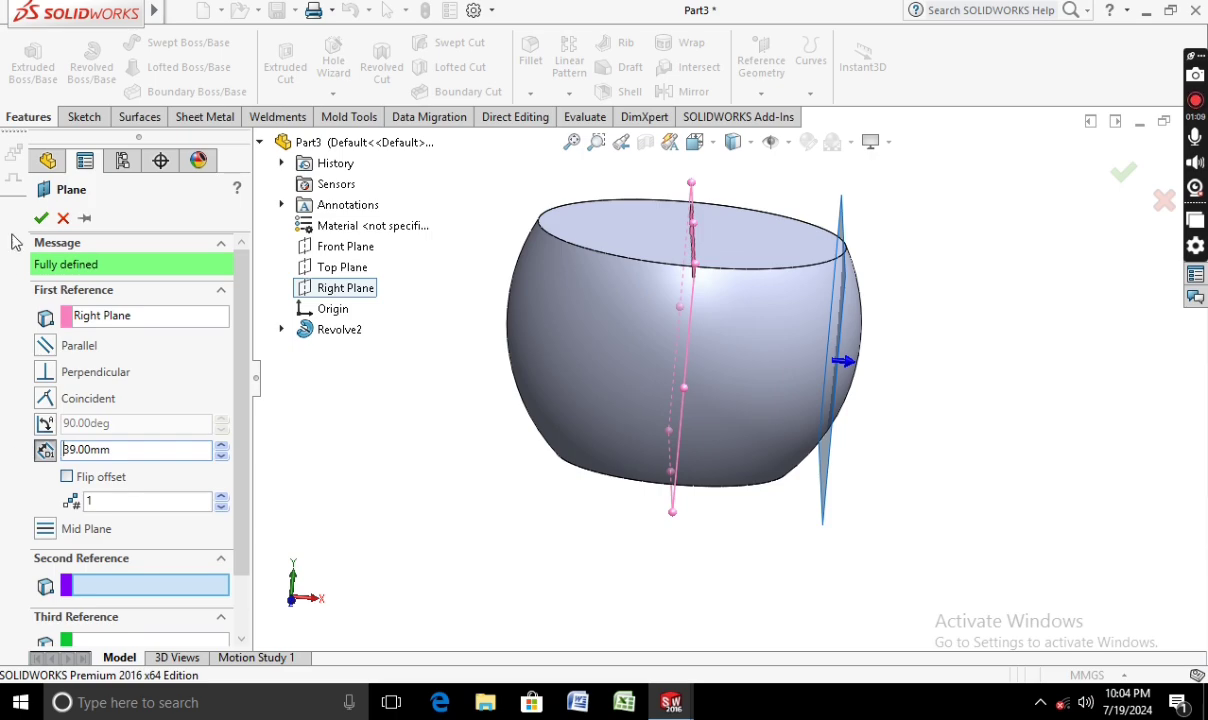
click(41, 217)
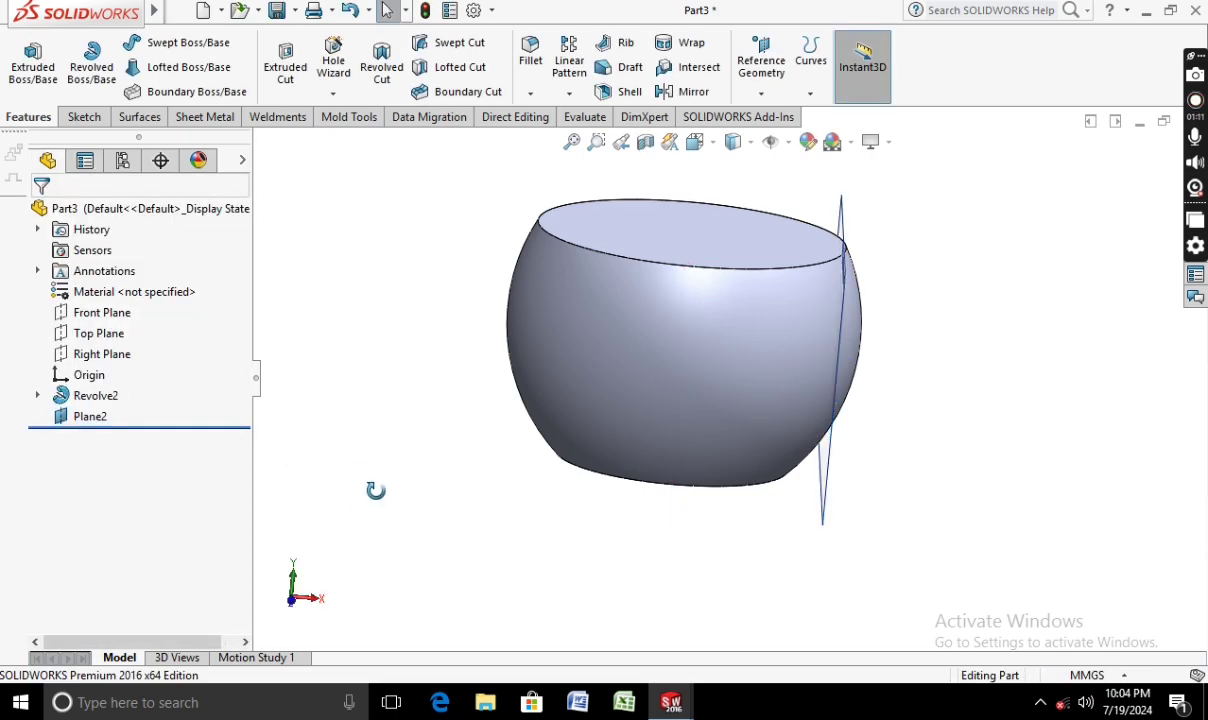
Start a new sketch on the plane offset from the Right Plane, viewed normal to it.
middle_drag(375, 490, 362, 470)
click(92, 416)
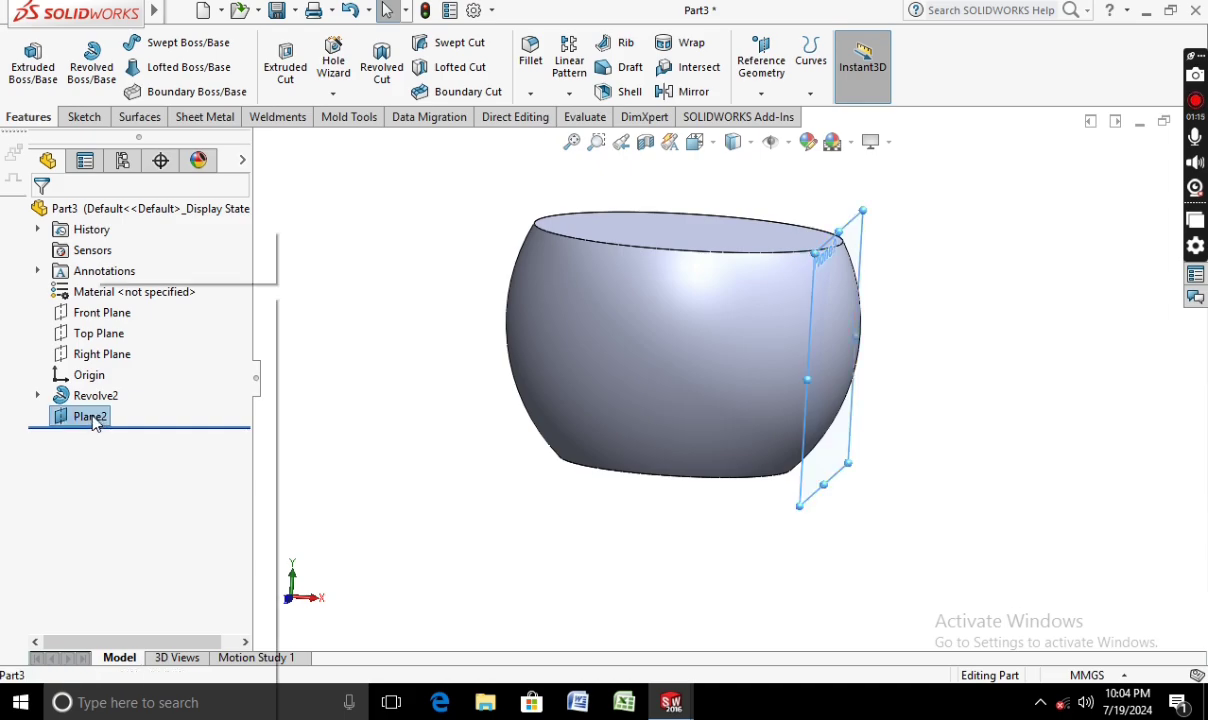
right_click(92, 416)
click(177, 264)
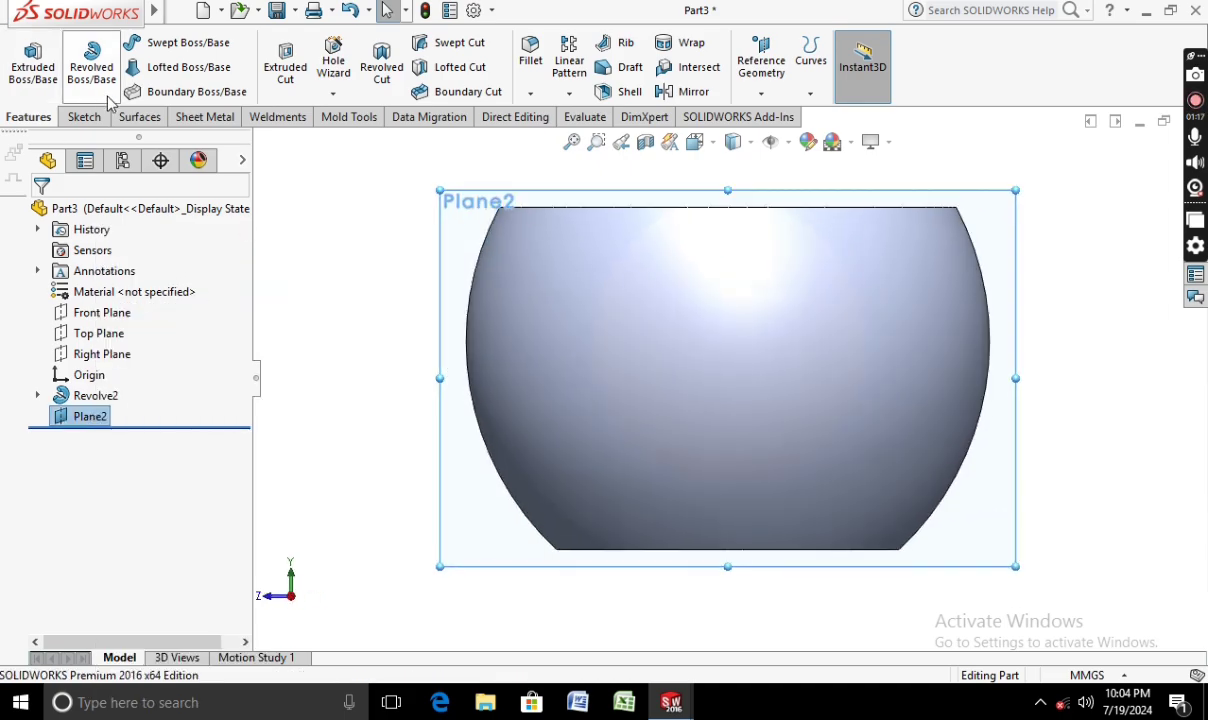
click(84, 118)
click(24, 55)
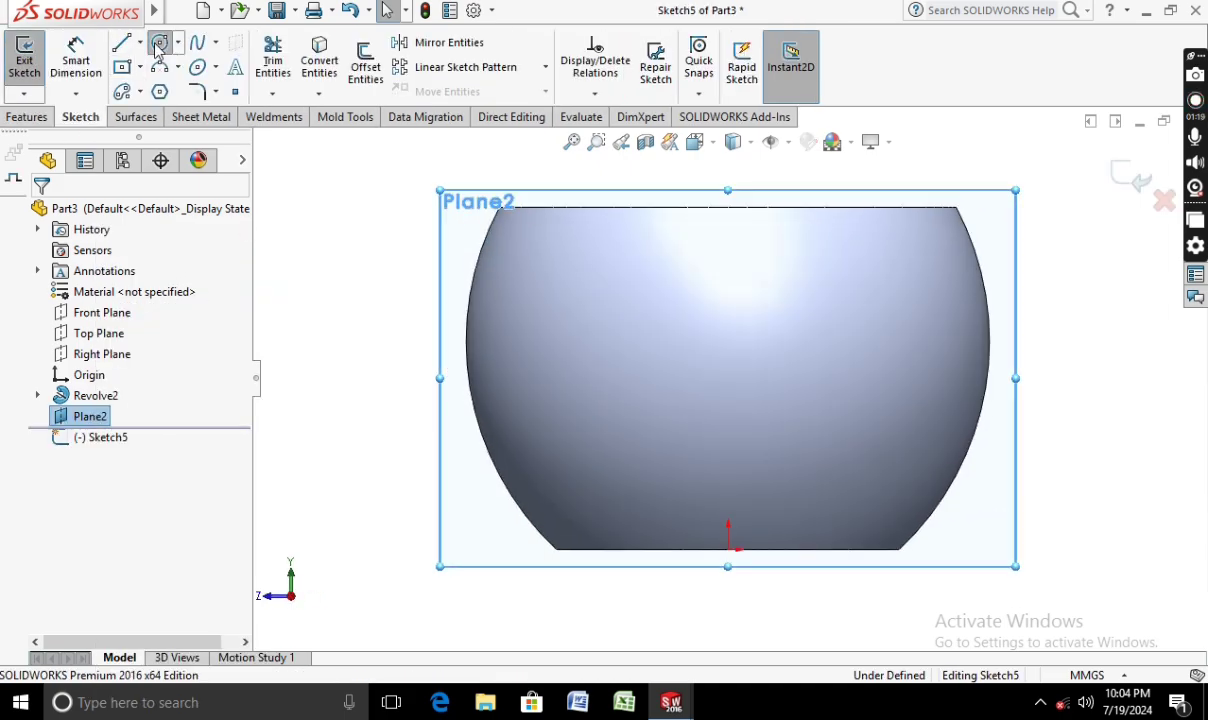
Draw a vertical construction line about 4.7 mm long straight down from the midpoint of the cup's top edge.
click(159, 44)
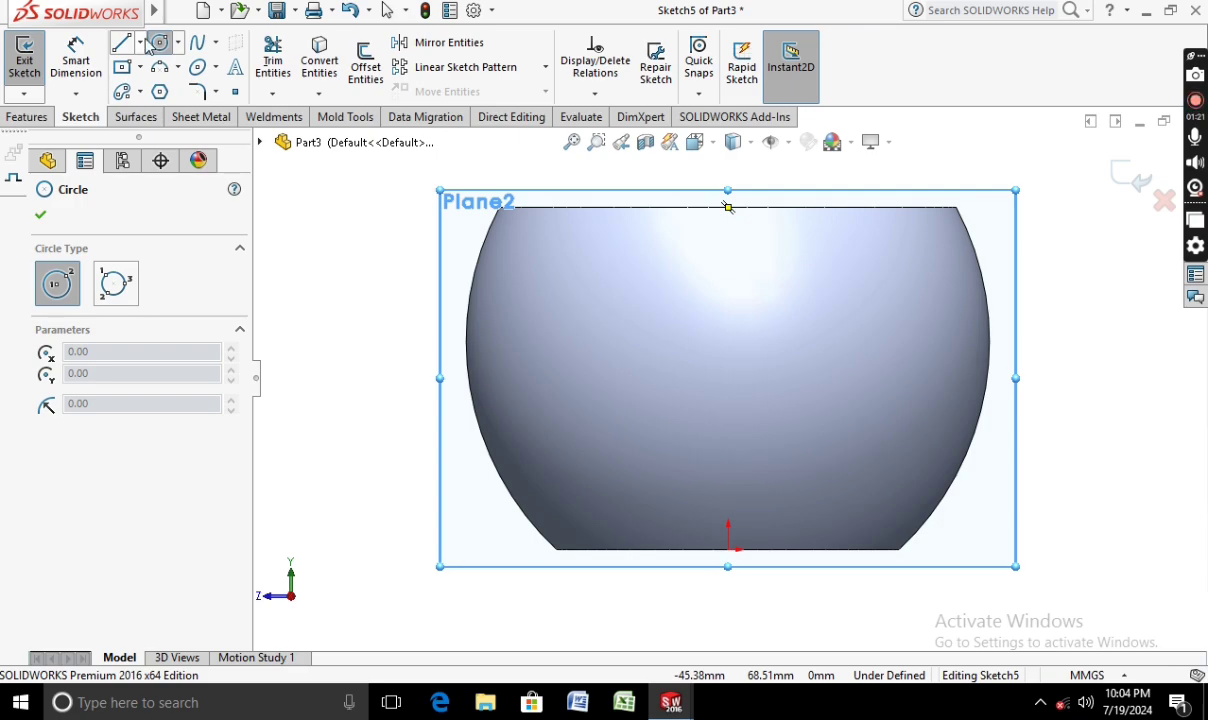
click(139, 43)
click(180, 86)
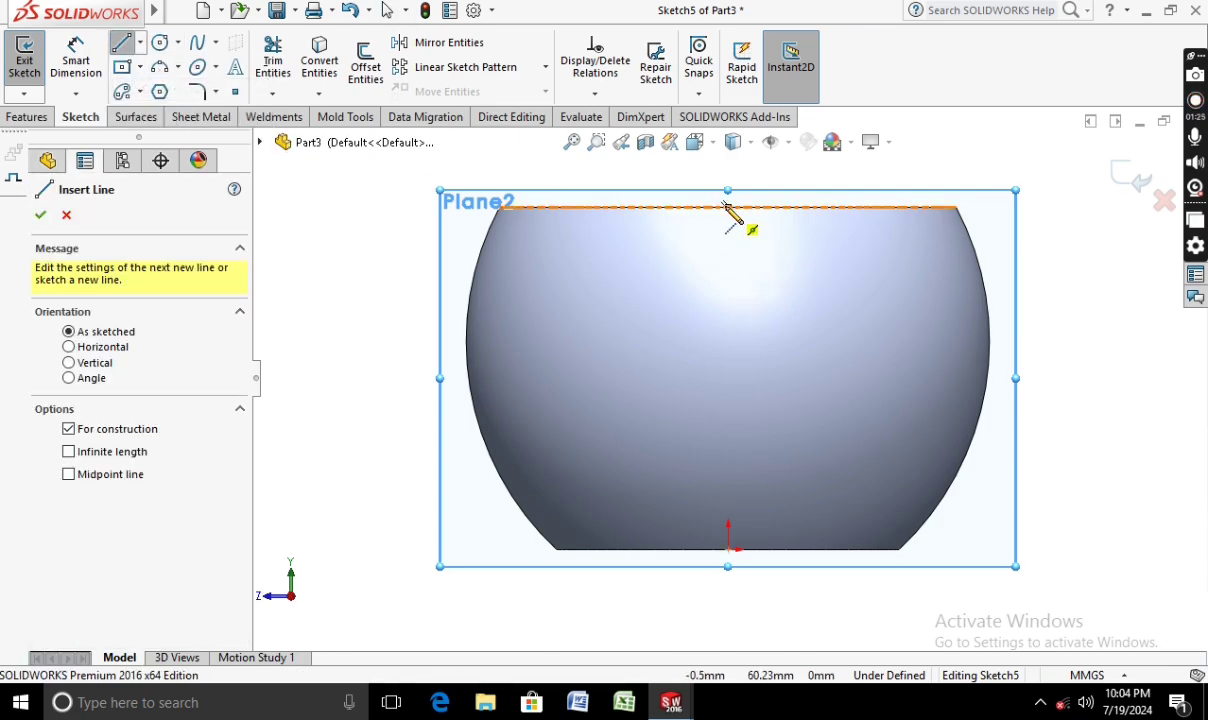
click(727, 207)
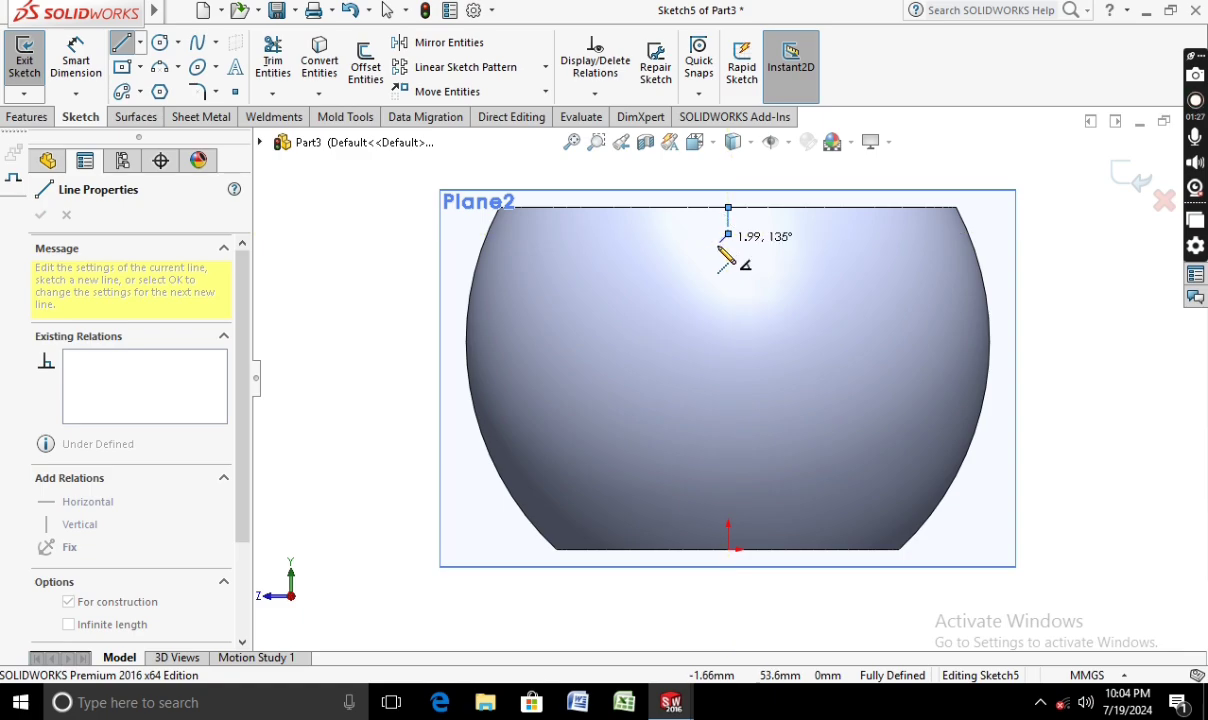
click(727, 234)
key(Escape)
Sketch a circle about 6 mm in diameter centred on the construction line's lower endpoint.
click(158, 44)
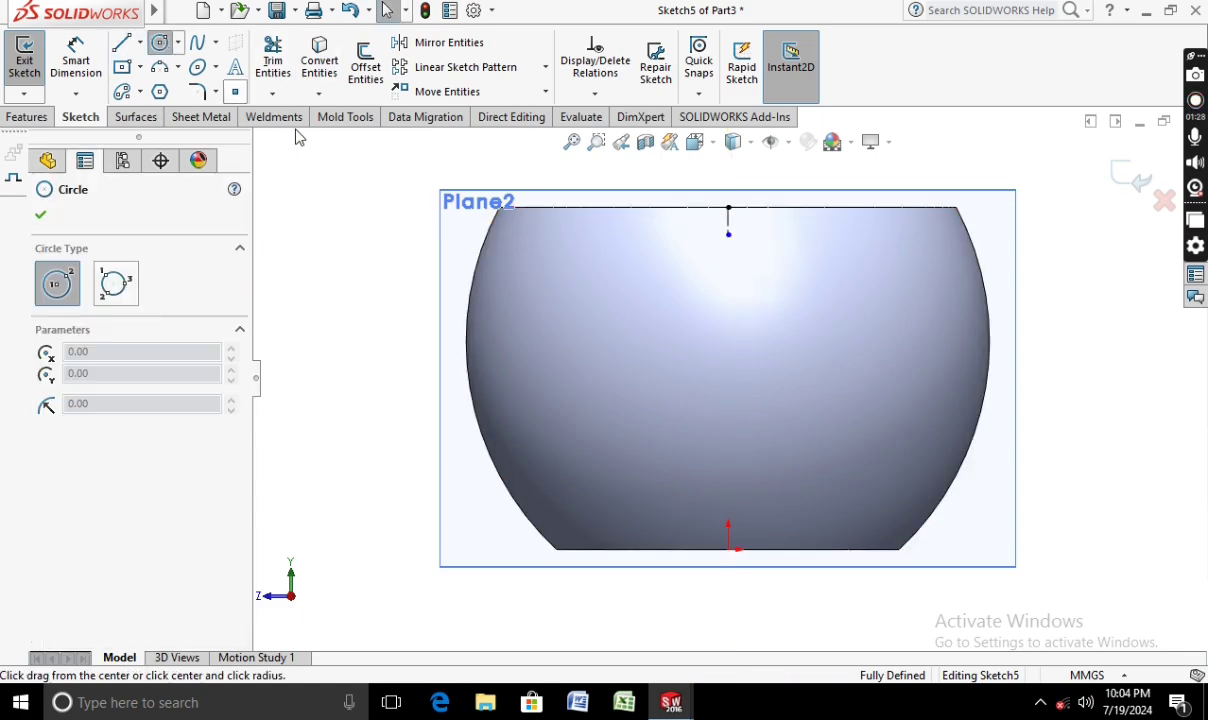
click(728, 234)
click(747, 262)
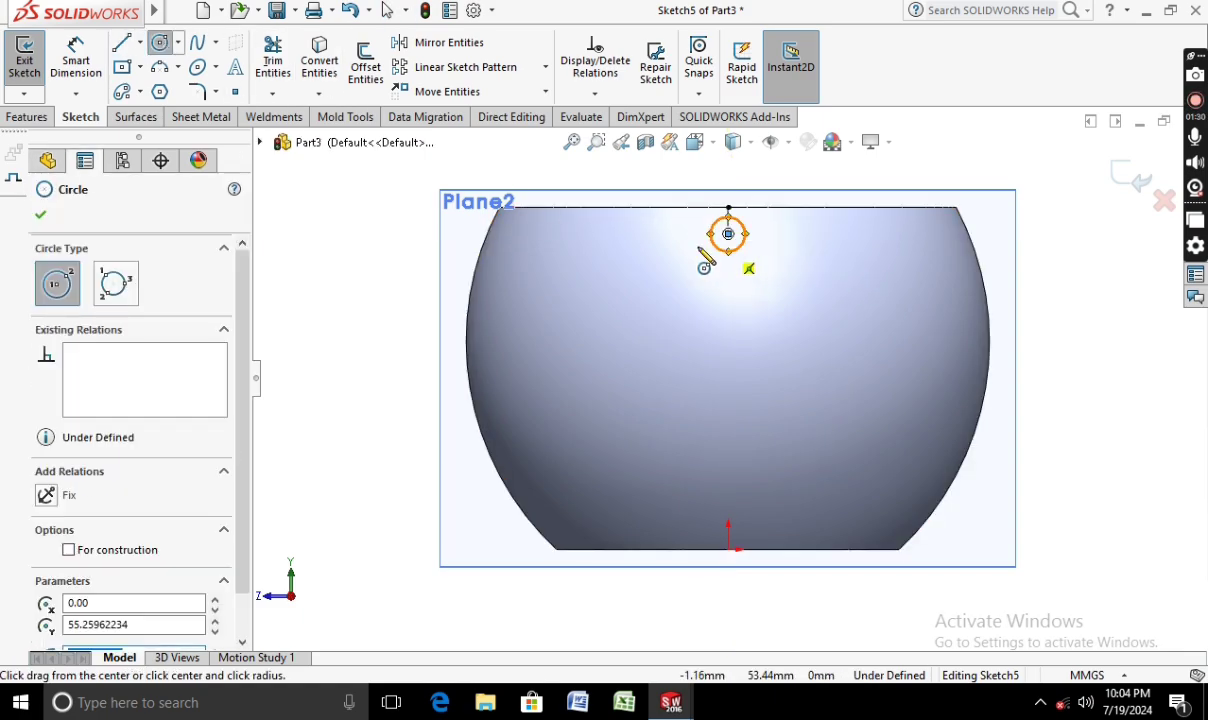
click(38, 203)
Dimension the circle's diameter at 8 mm.
middle_drag(275, 305, 322, 322)
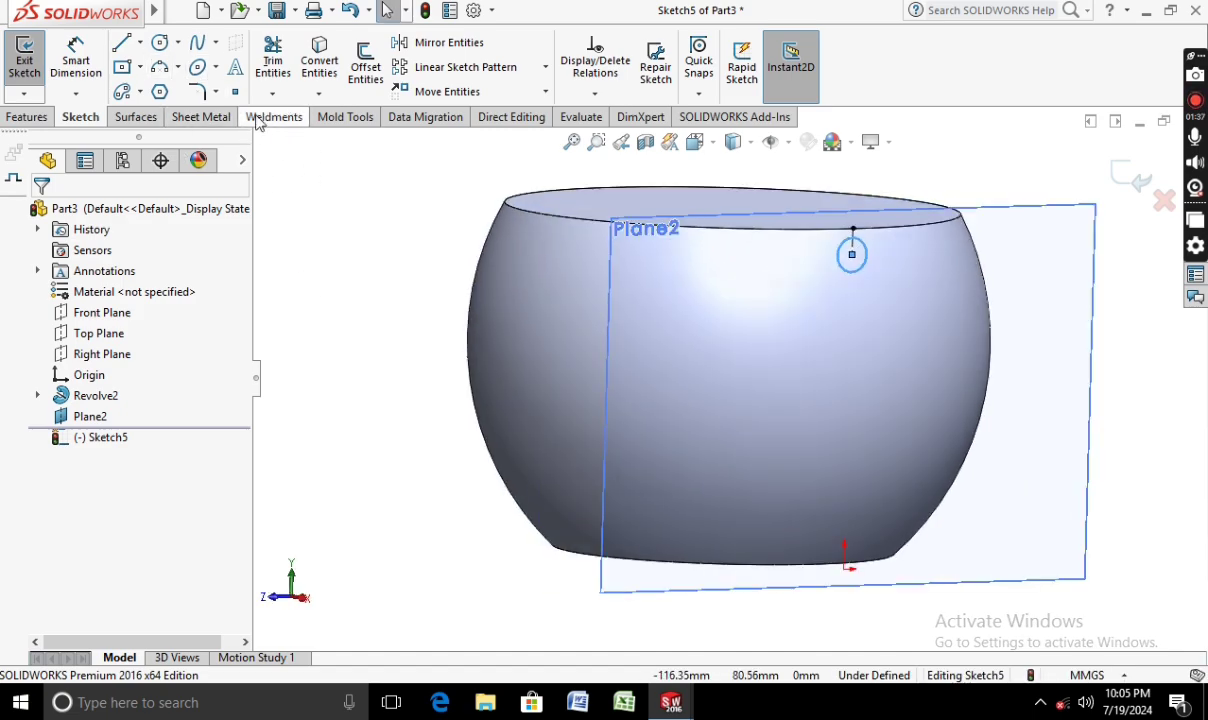
click(120, 68)
click(76, 60)
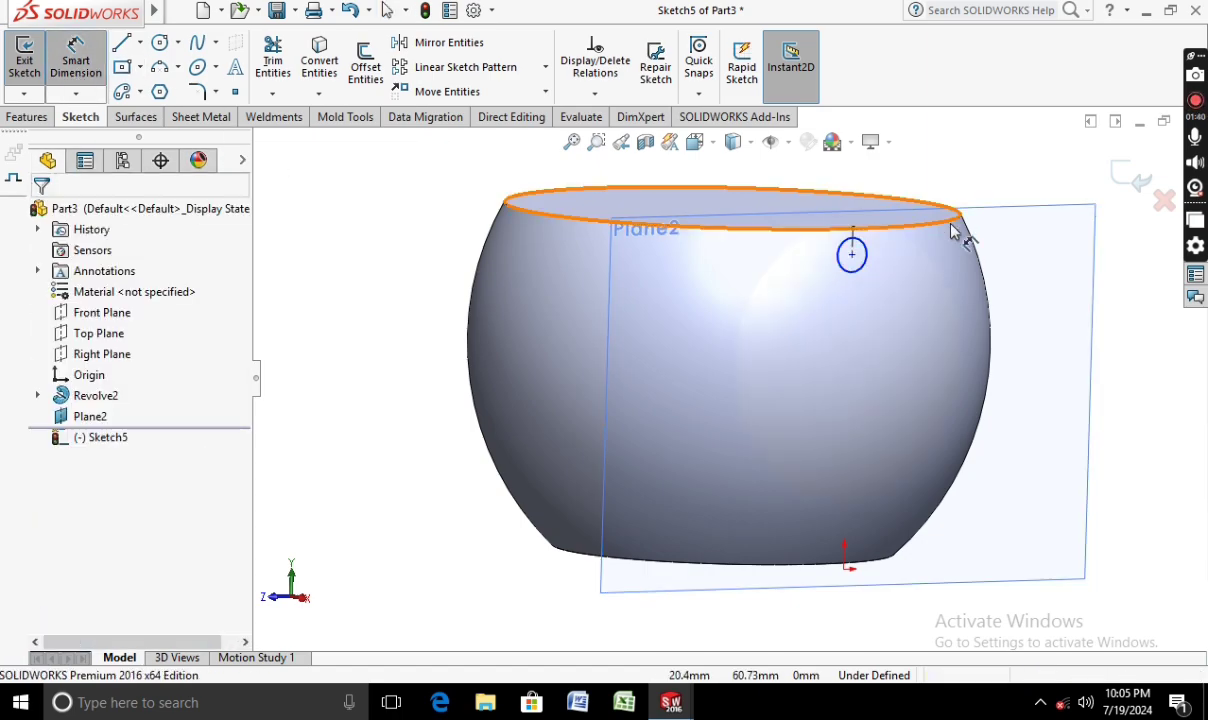
click(843, 258)
click(795, 291)
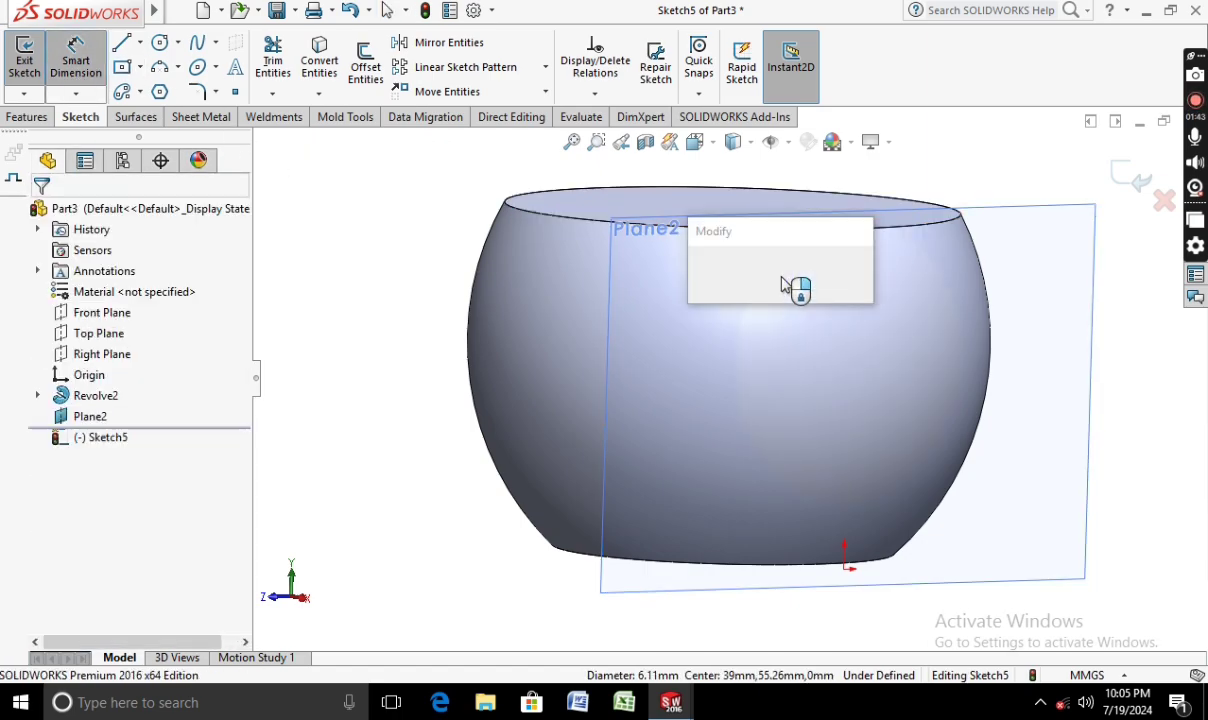
text(8)
key(Return)
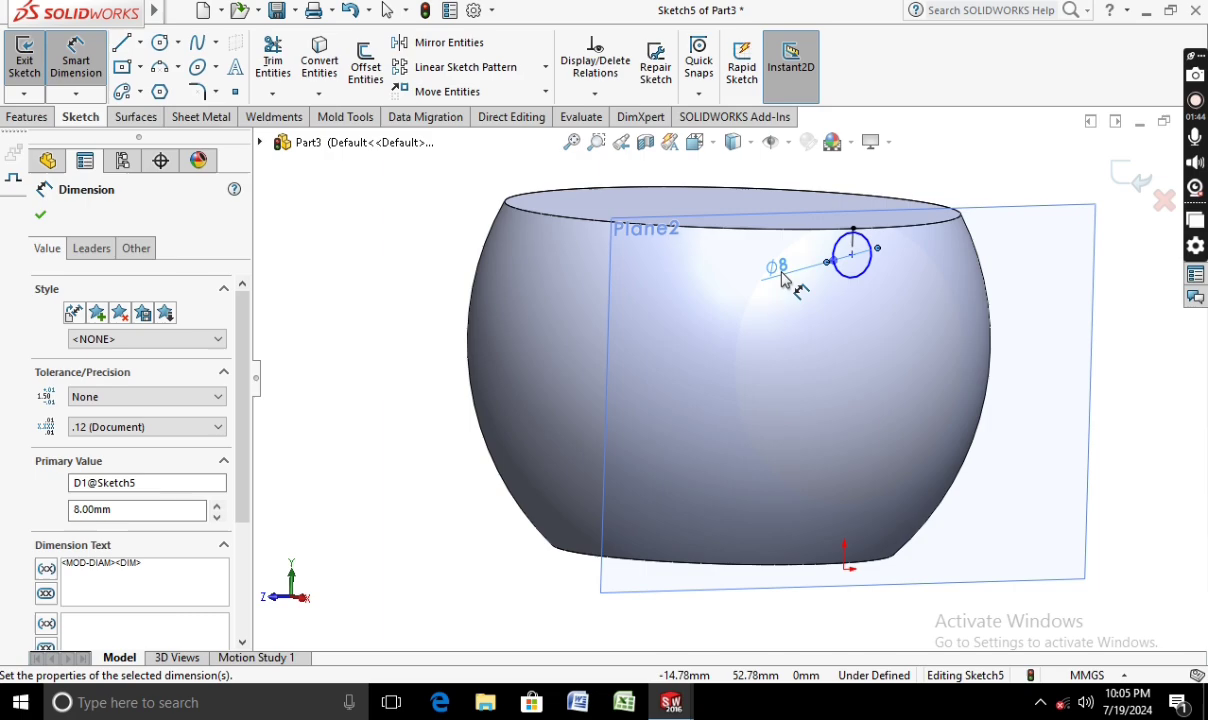
Dimension the vertical construction line's length at 5 mm and exit the handle profile sketch.
click(854, 252)
click(914, 268)
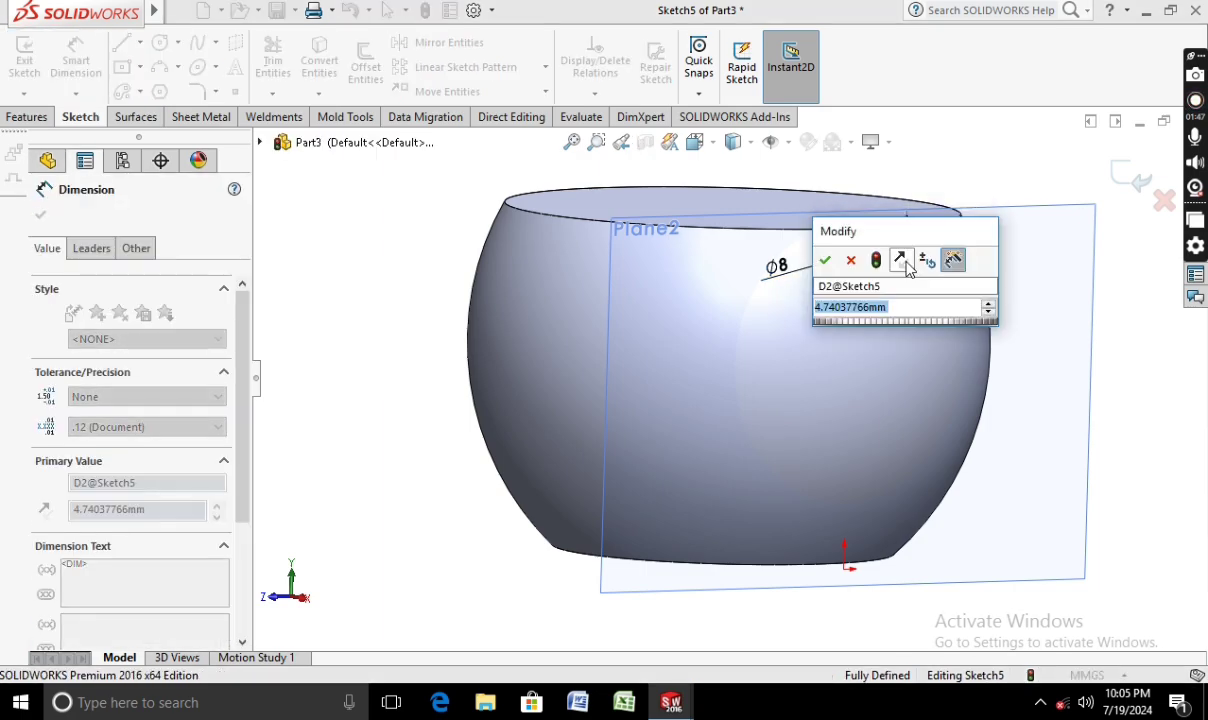
text(85)
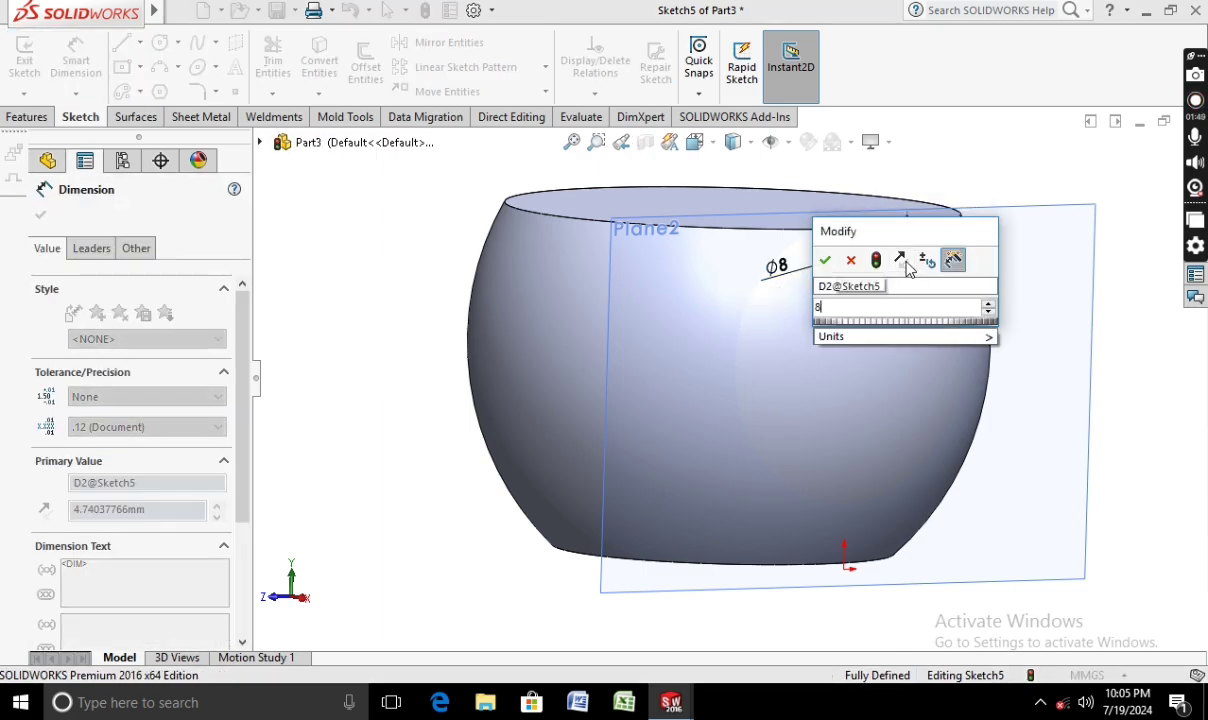
key(BackSpace)
text(5)
key(Return)
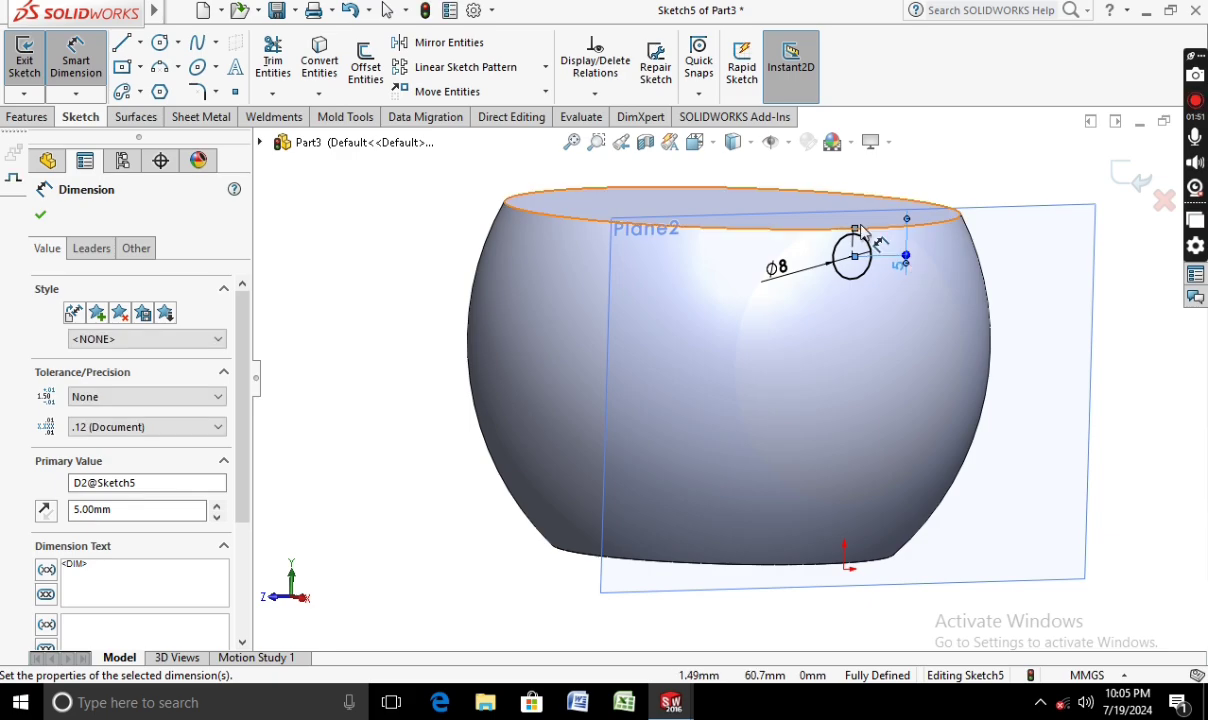
click(41, 216)
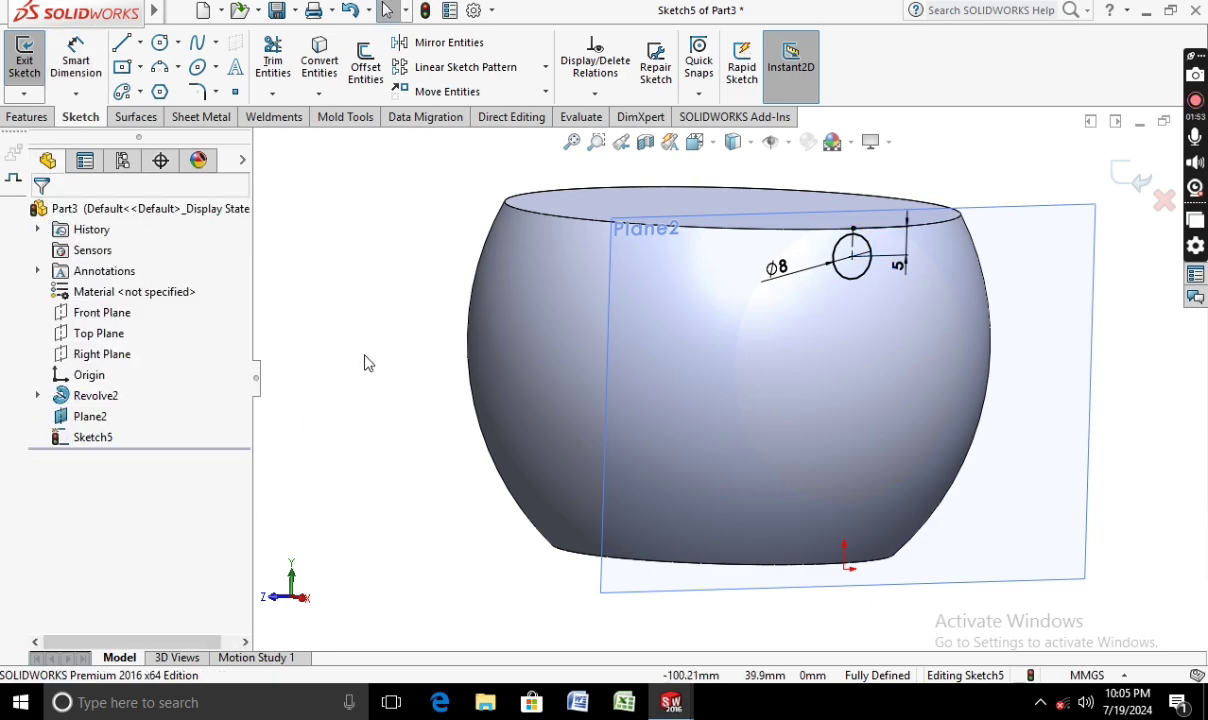
mouse_move(365, 362)
middle_down()
mouse_move(337, 342)
mouse_move(360, 362)
middle_up()
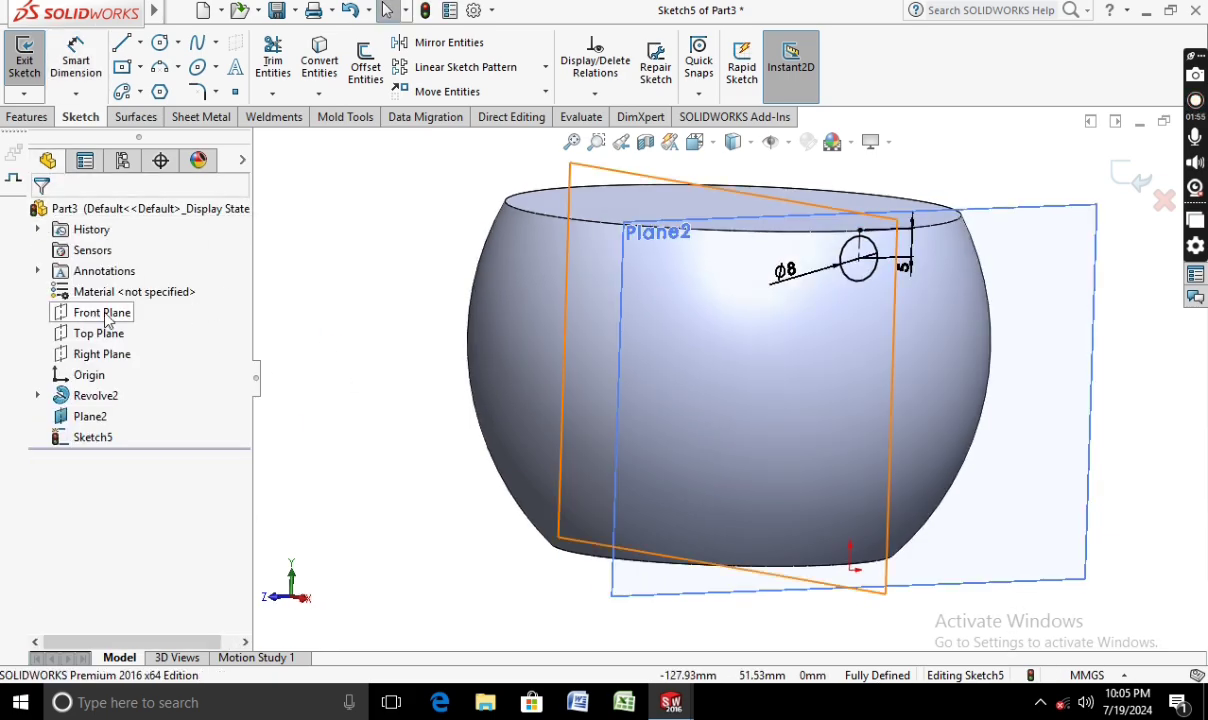
click(22, 61)
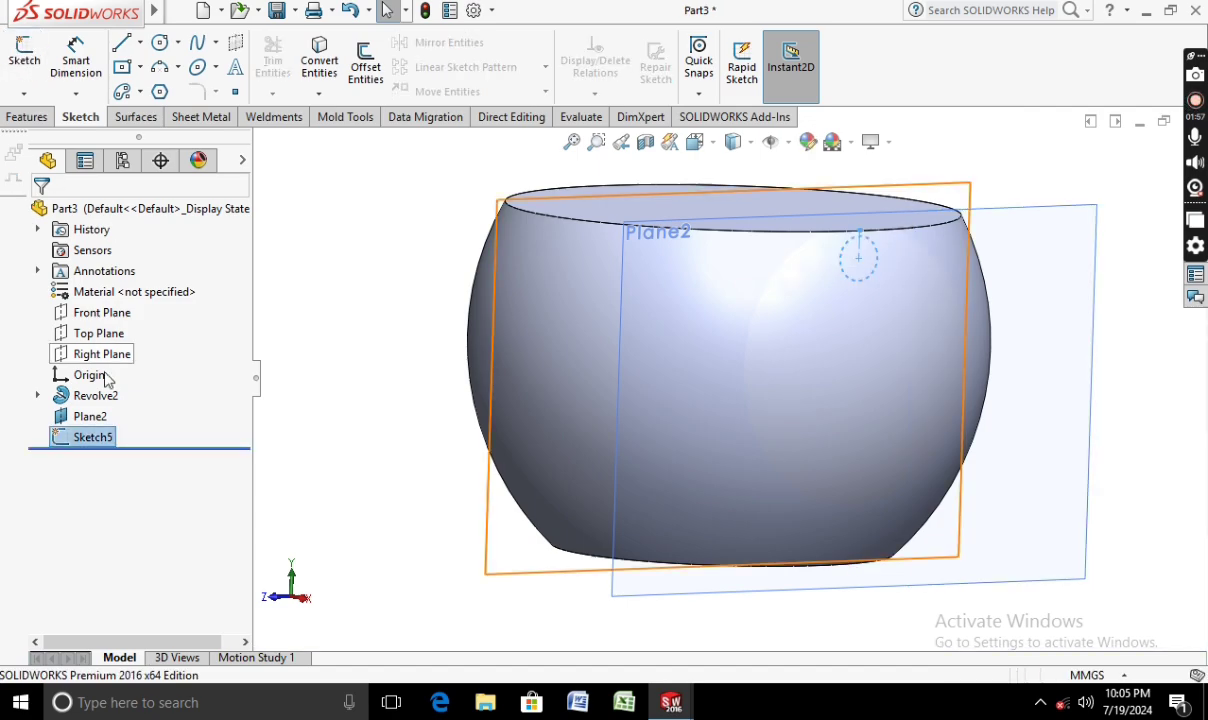
On the Front Plane, sketch an outward-bulging three-point arc of about 24 mm radius from the circle's centre to the cup's lower side wall.
right_click(122, 314)
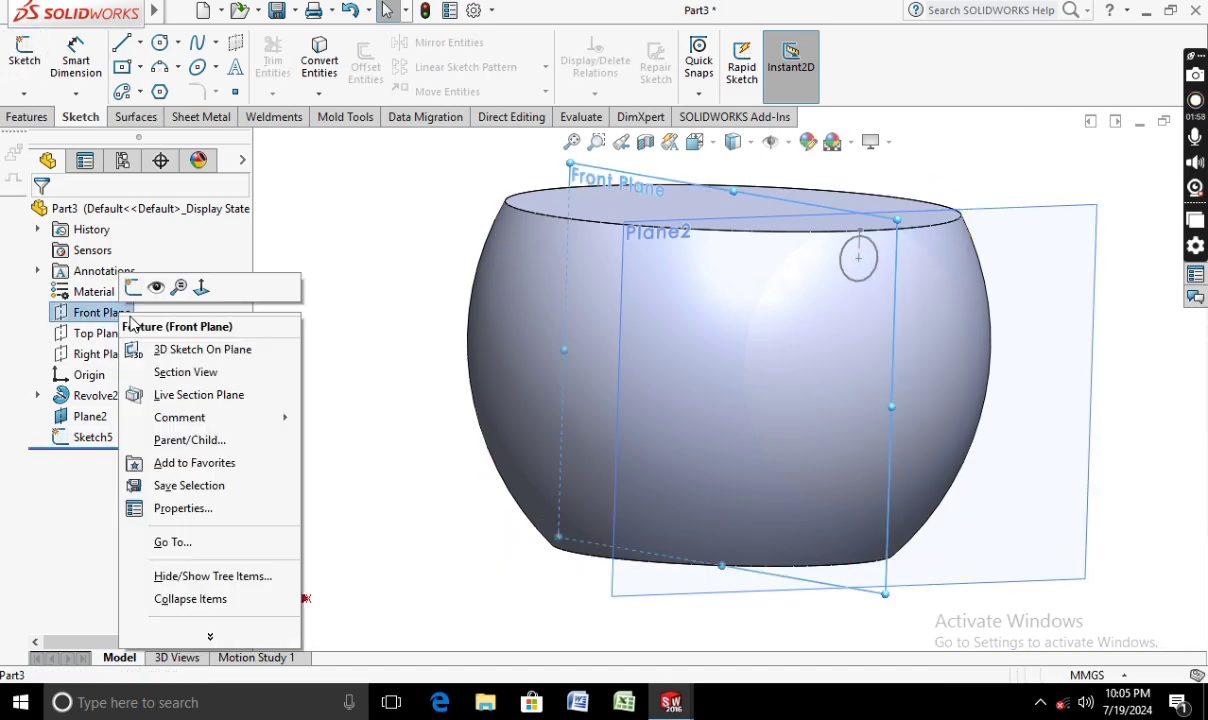
click(201, 287)
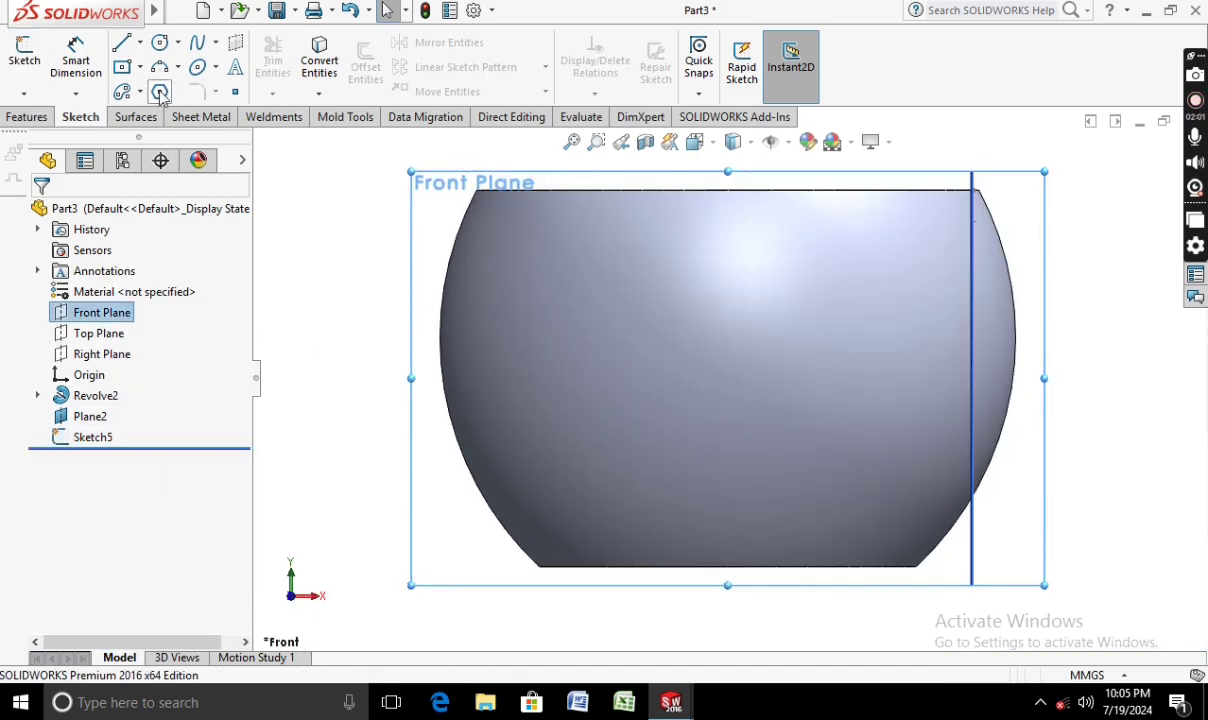
click(158, 68)
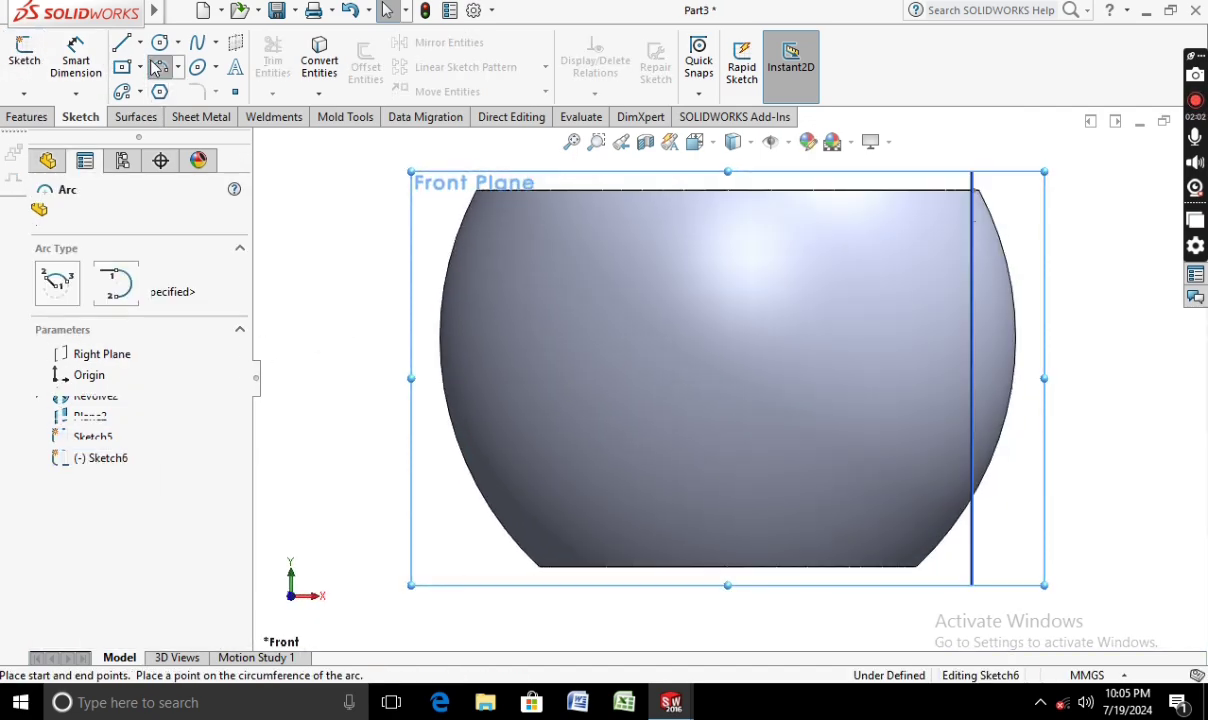
click(972, 221)
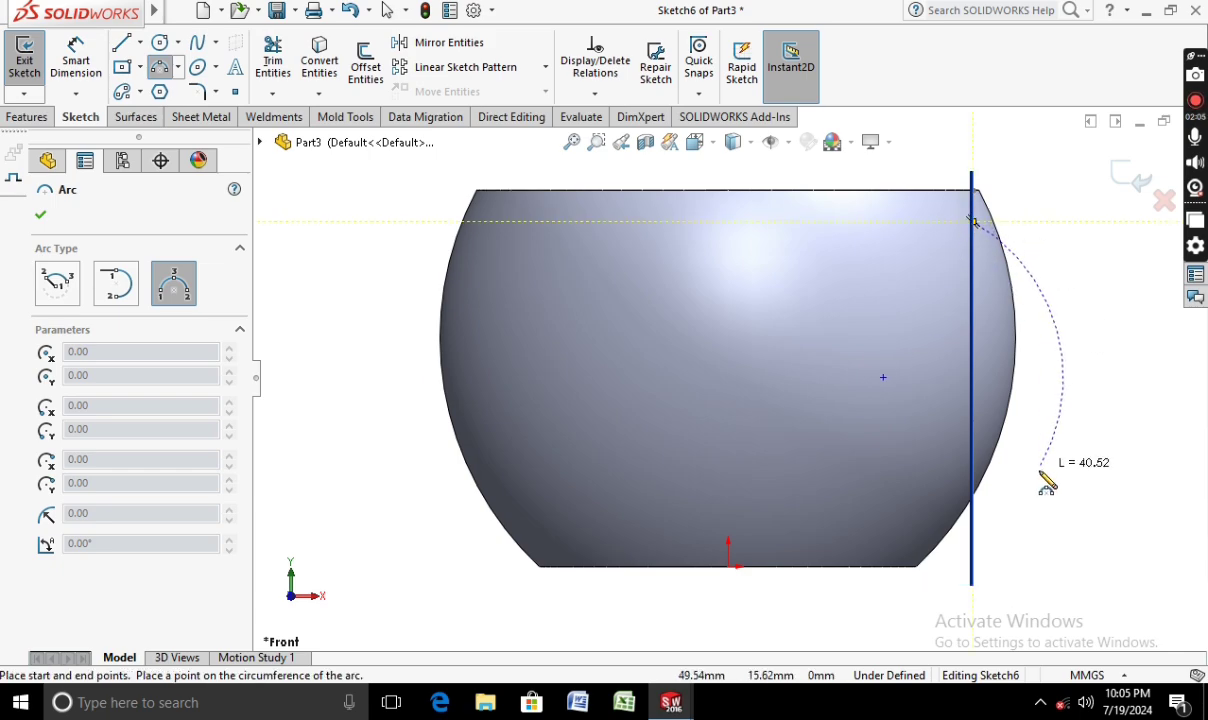
click(966, 498)
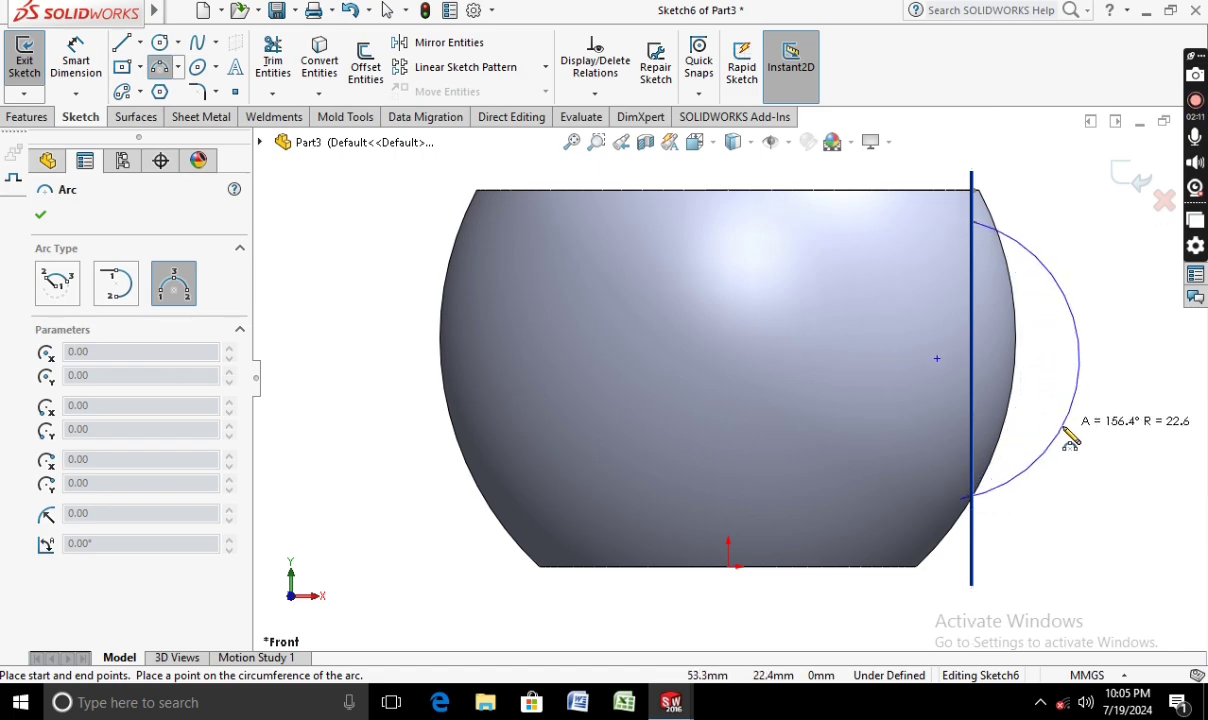
scroll(1100, 380, up, 2)
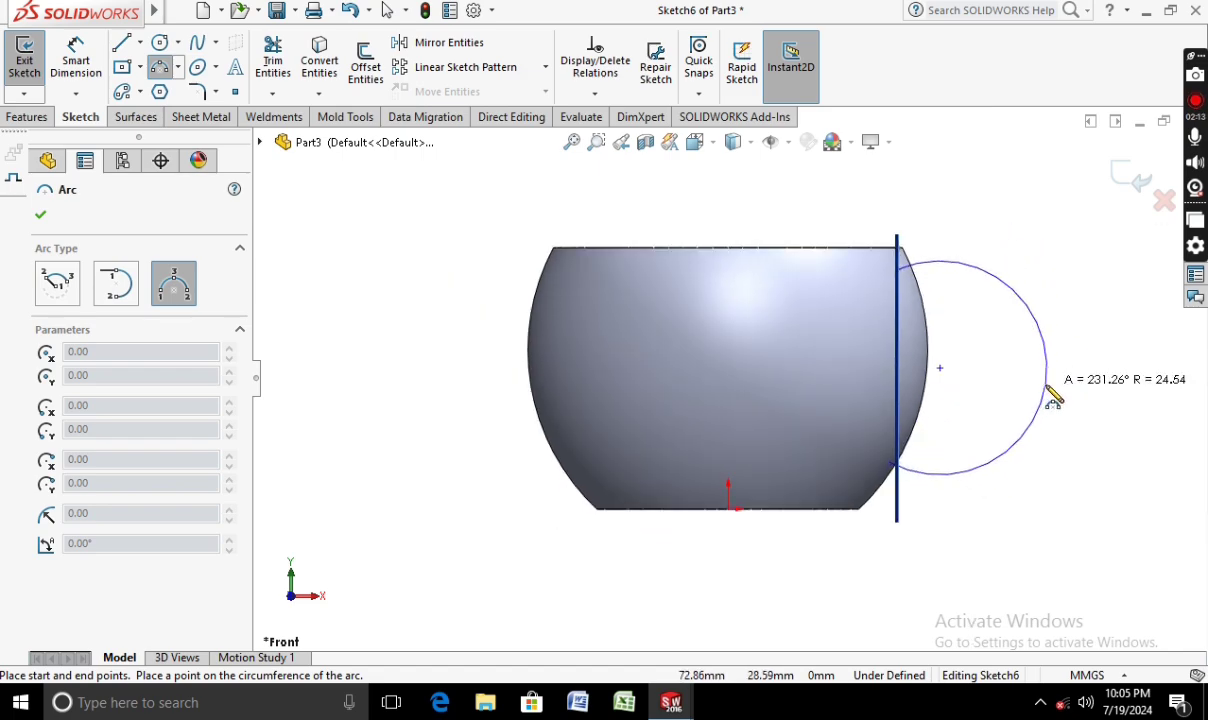
click(1045, 403)
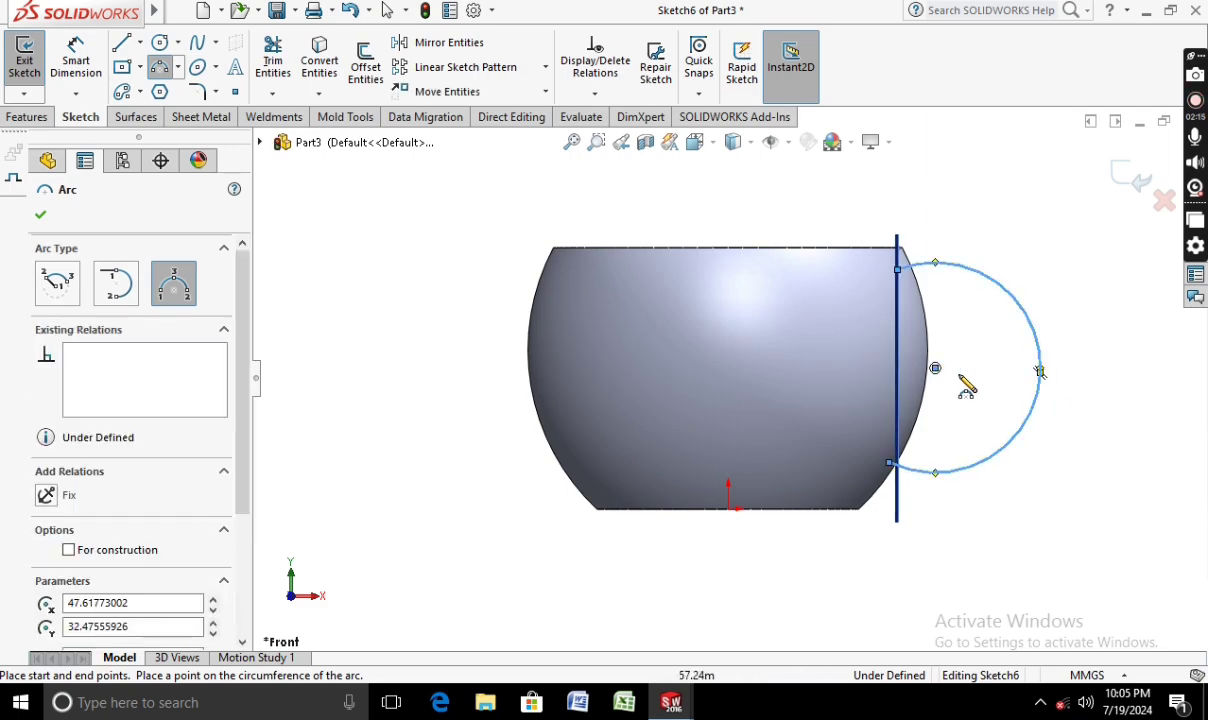
Dimension the handle arc's radius at 25 mm and exit the path sketch.
click(76, 62)
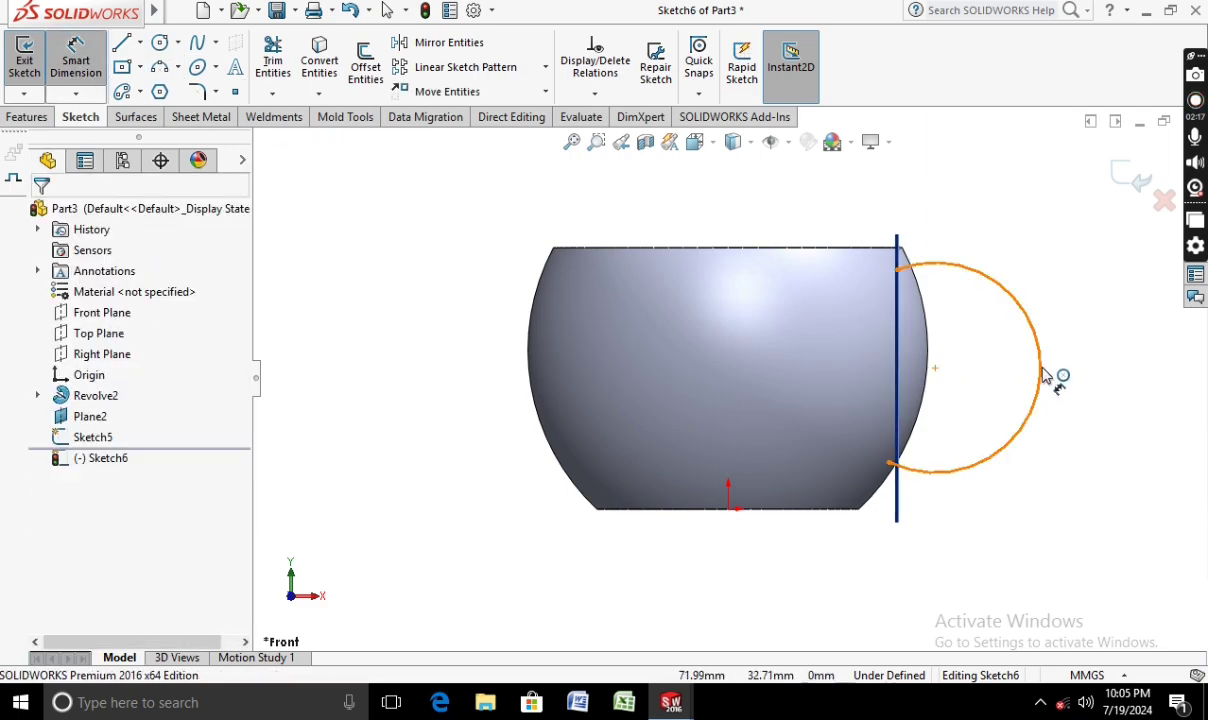
click(1048, 376)
click(1075, 370)
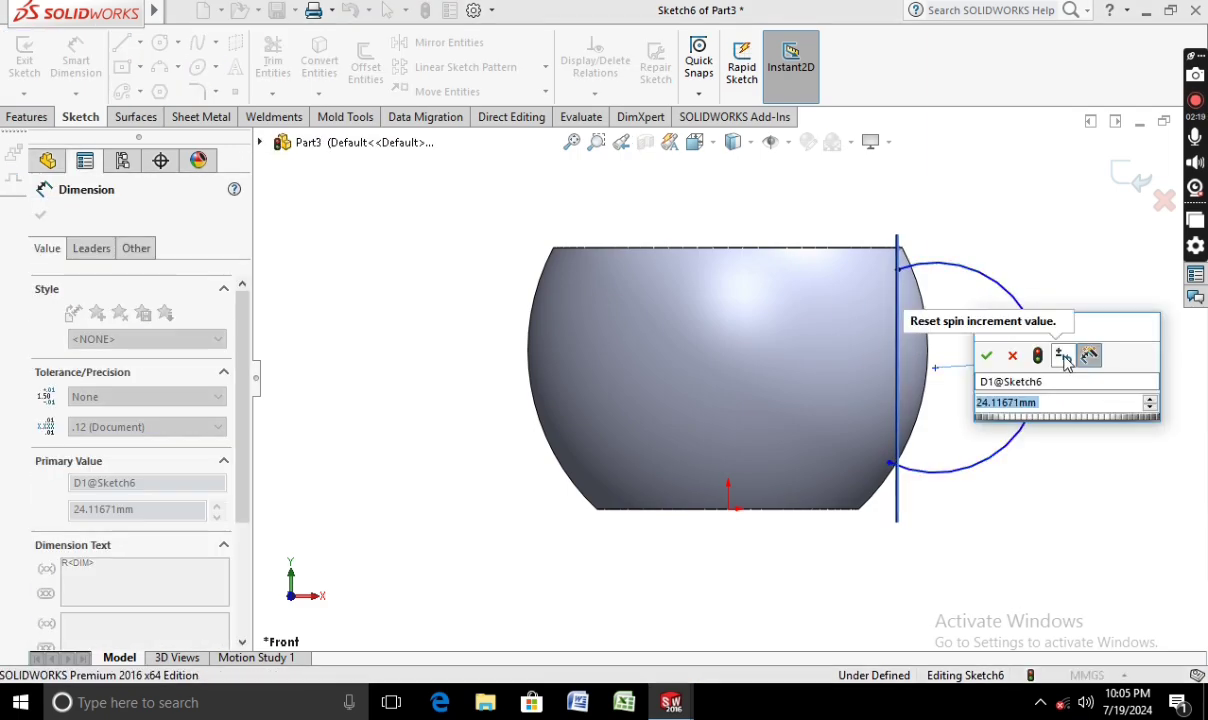
text(25)
key(Return)
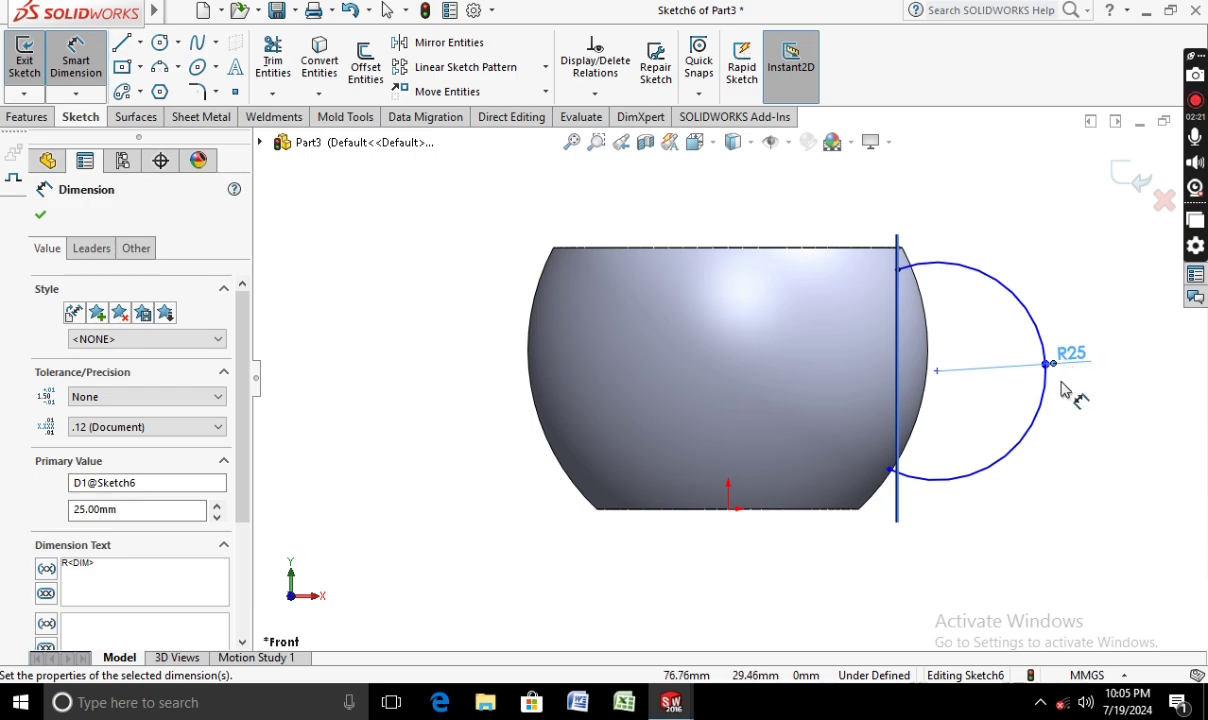
scroll(880, 455, down, 5)
scroll(835, 440, up, 3)
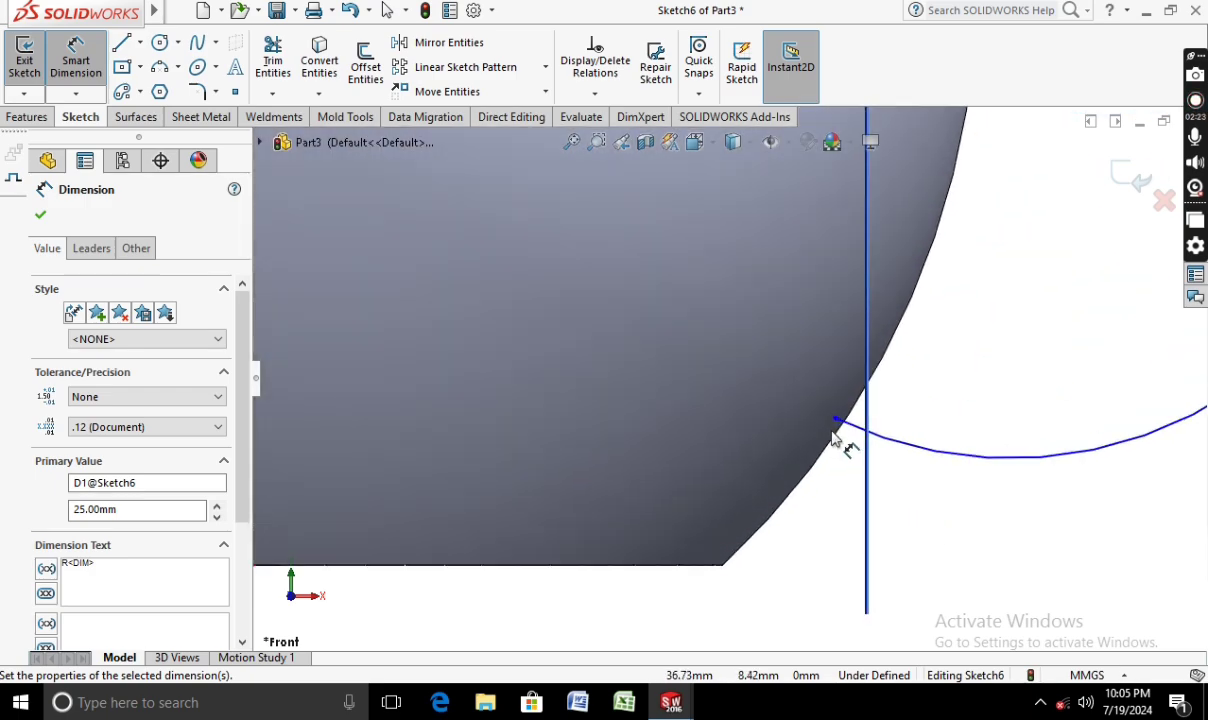
click(40, 219)
scroll(418, 440, up, 3)
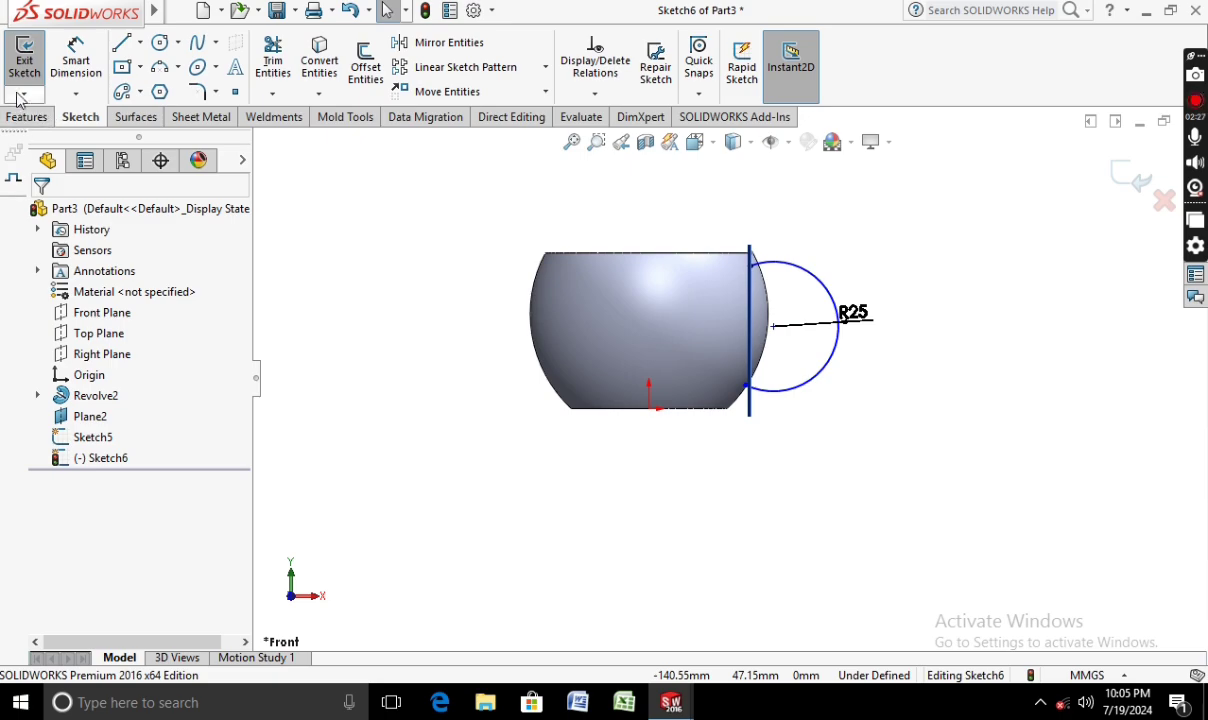
click(24, 58)
Sweep the handle circle as the profile along the 25 mm radius arc path to form the solid handle.
click(38, 119)
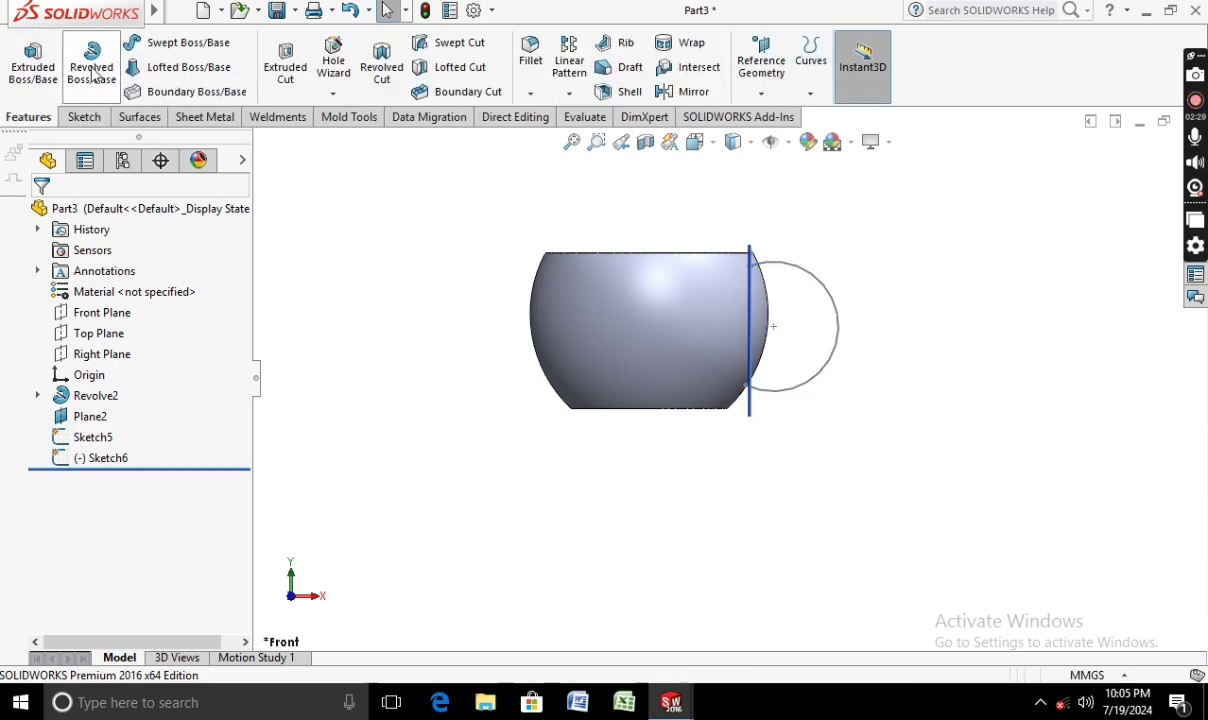
click(185, 44)
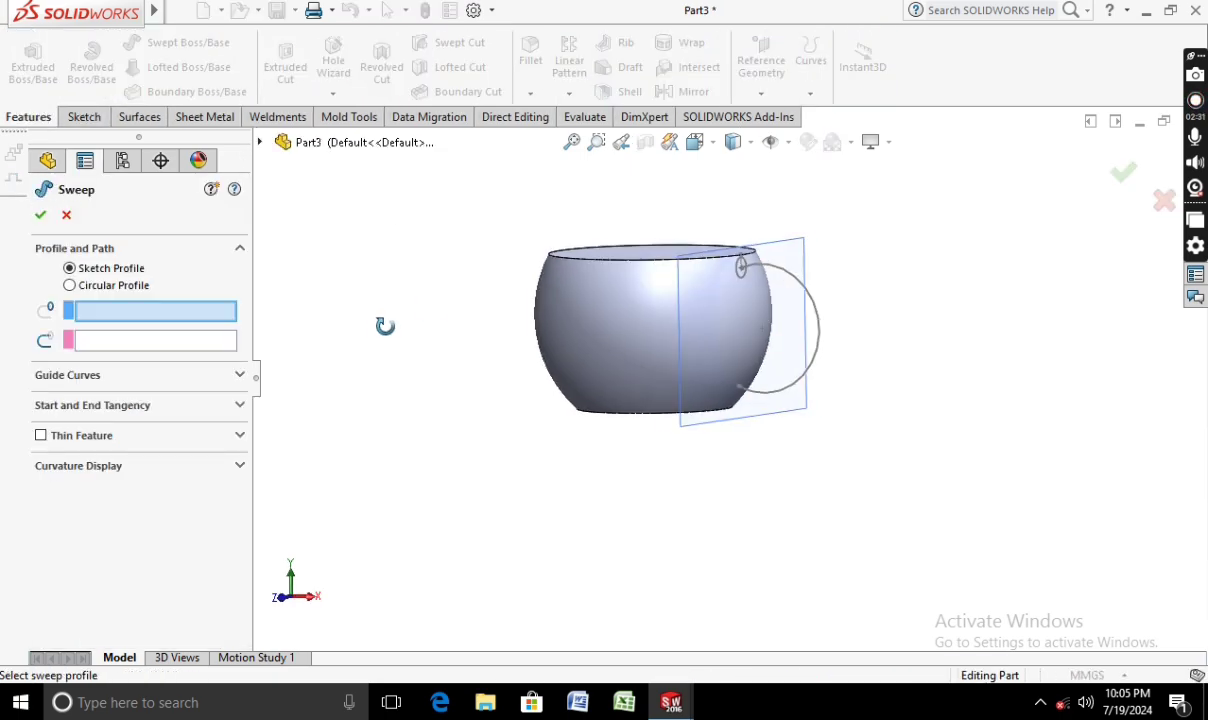
click(716, 289)
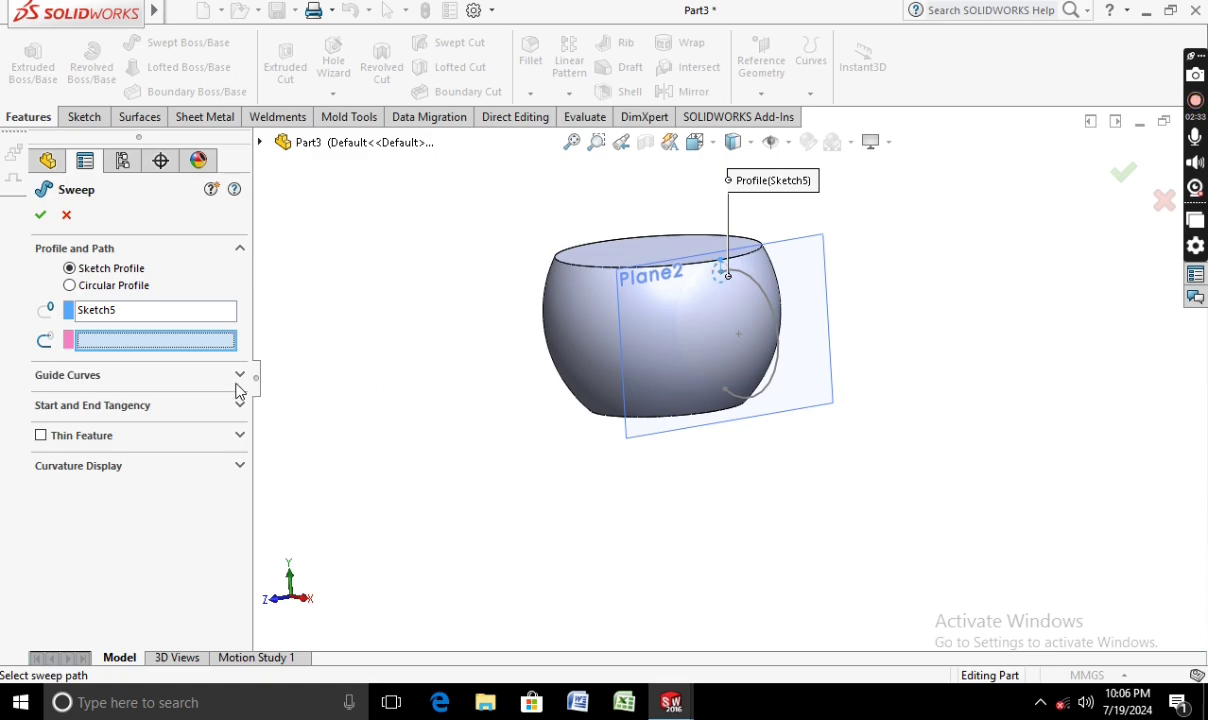
click(779, 357)
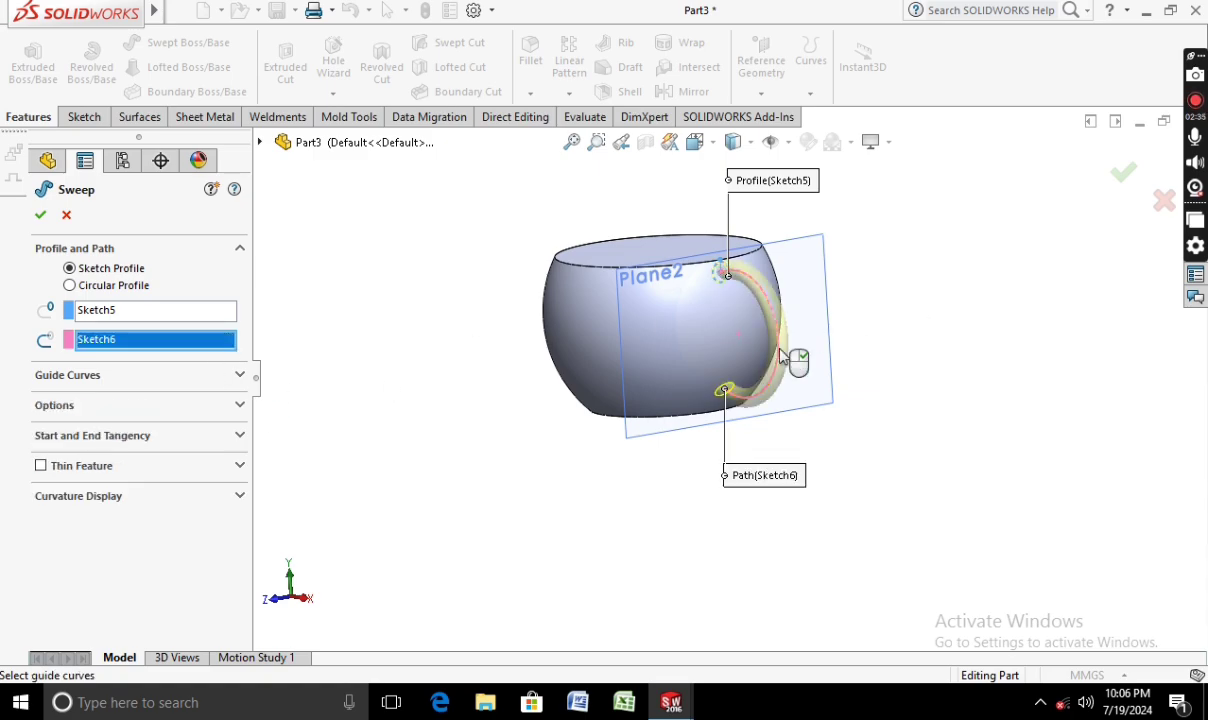
middle_drag(650, 497, 693, 473)
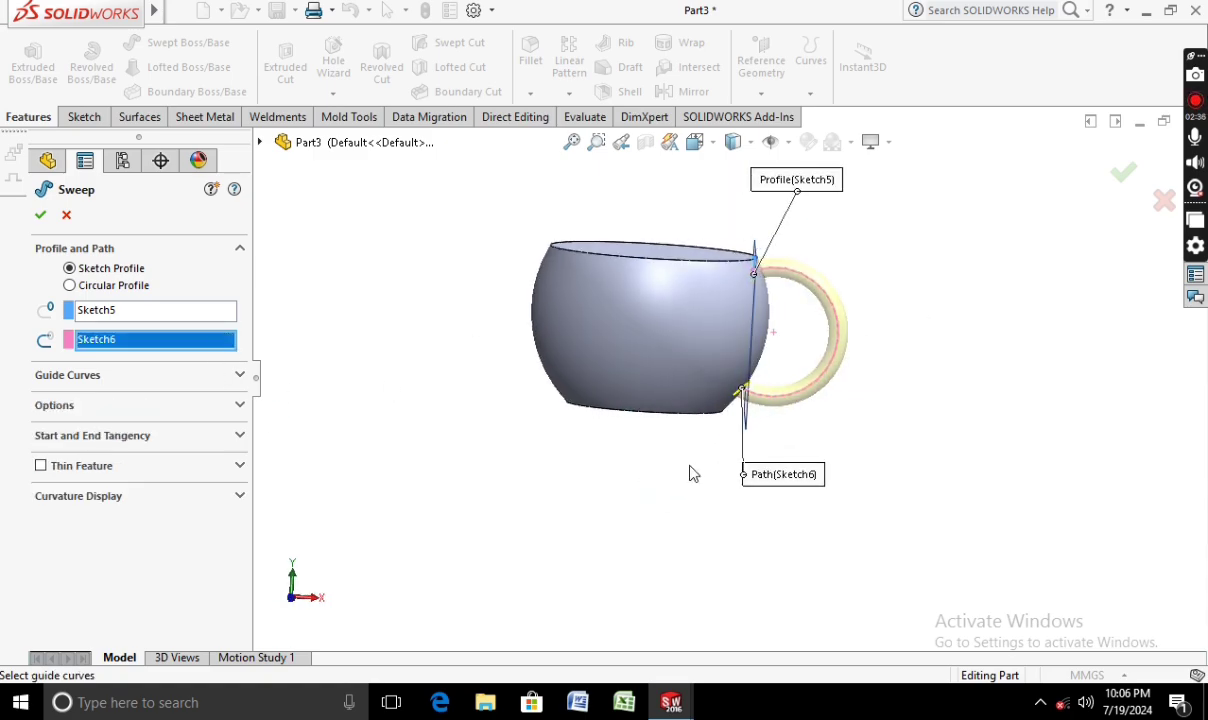
click(40, 218)
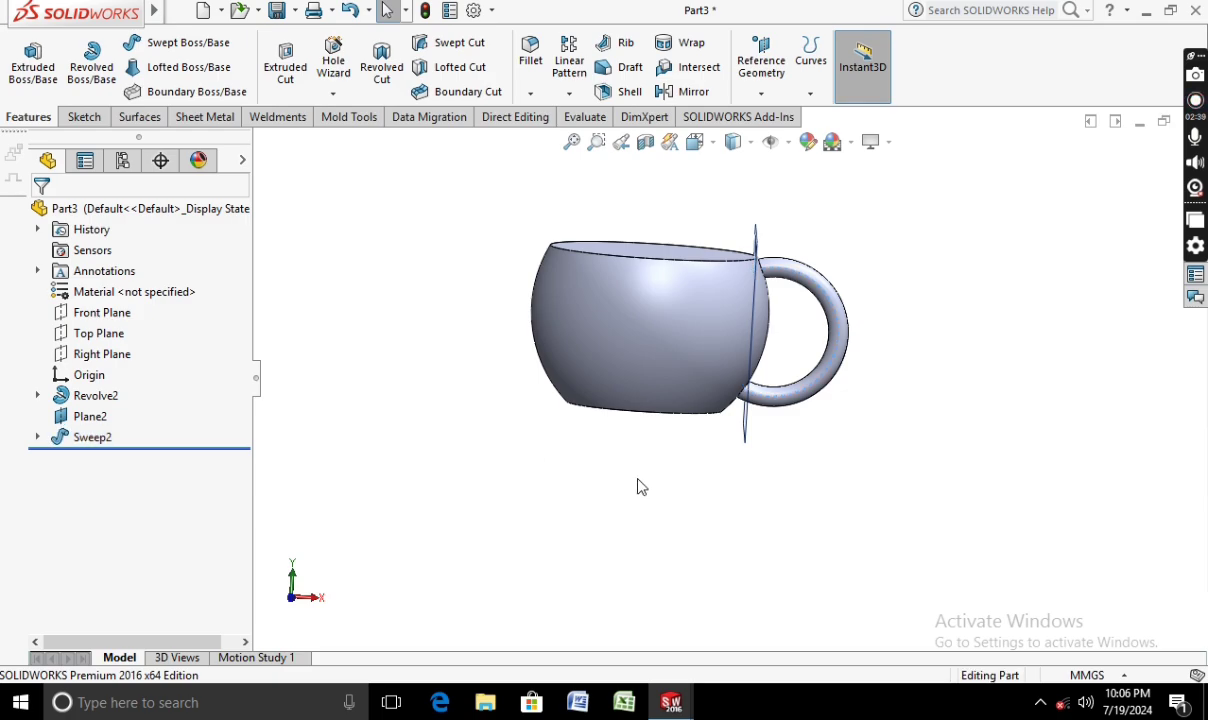
Shell the cup with a 3 mm wall thickness, removing the body's flat top face.
scroll(639, 488, down, 3)
scroll(779, 330, up, 5)
scroll(784, 262, down, 3)
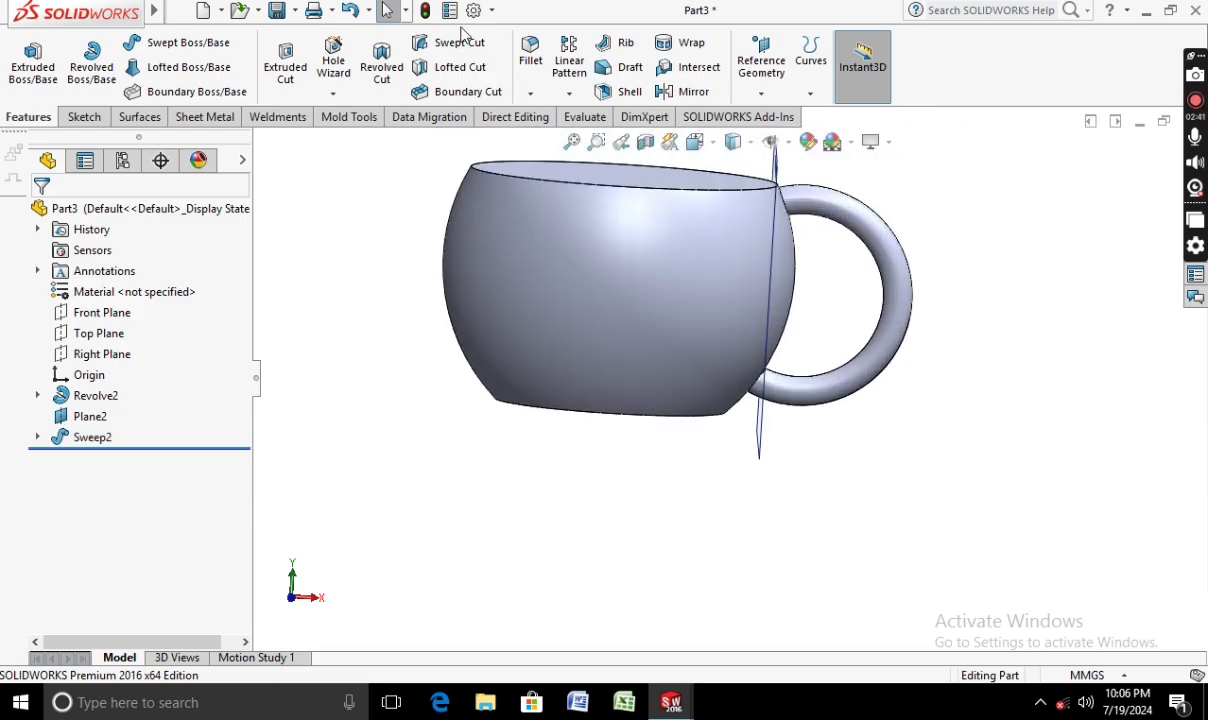
click(614, 94)
middle_drag(550, 155, 396, 380)
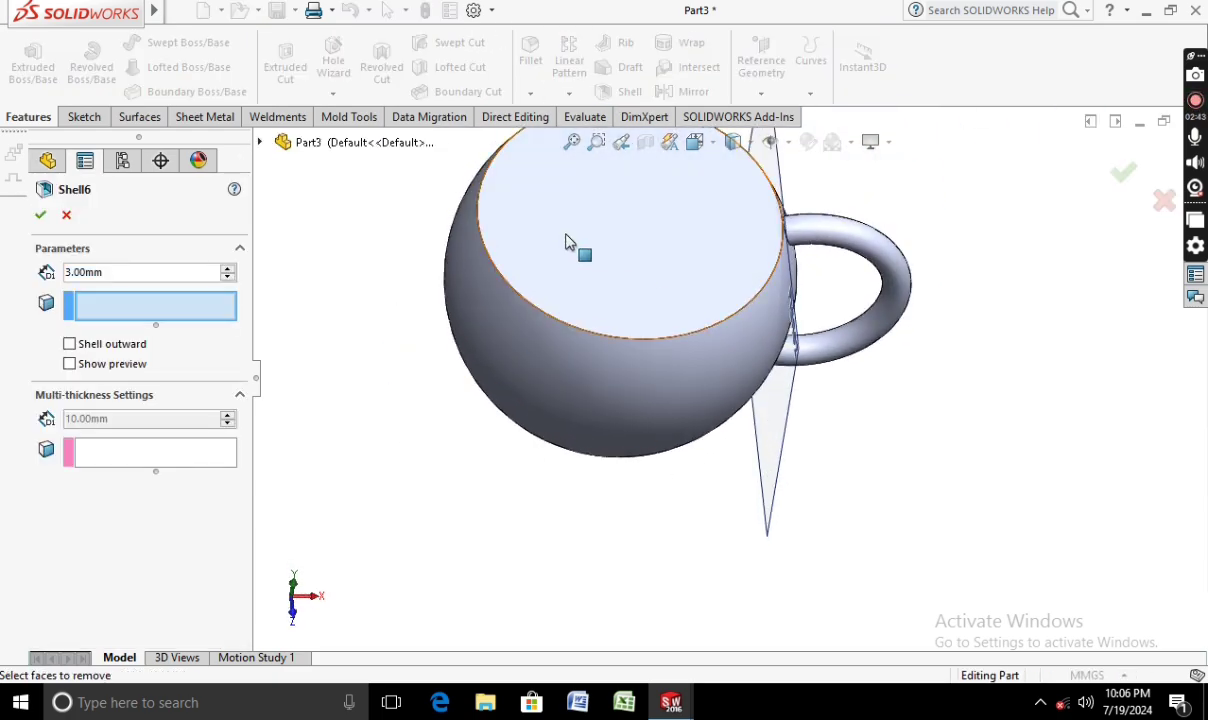
click(555, 272)
click(40, 218)
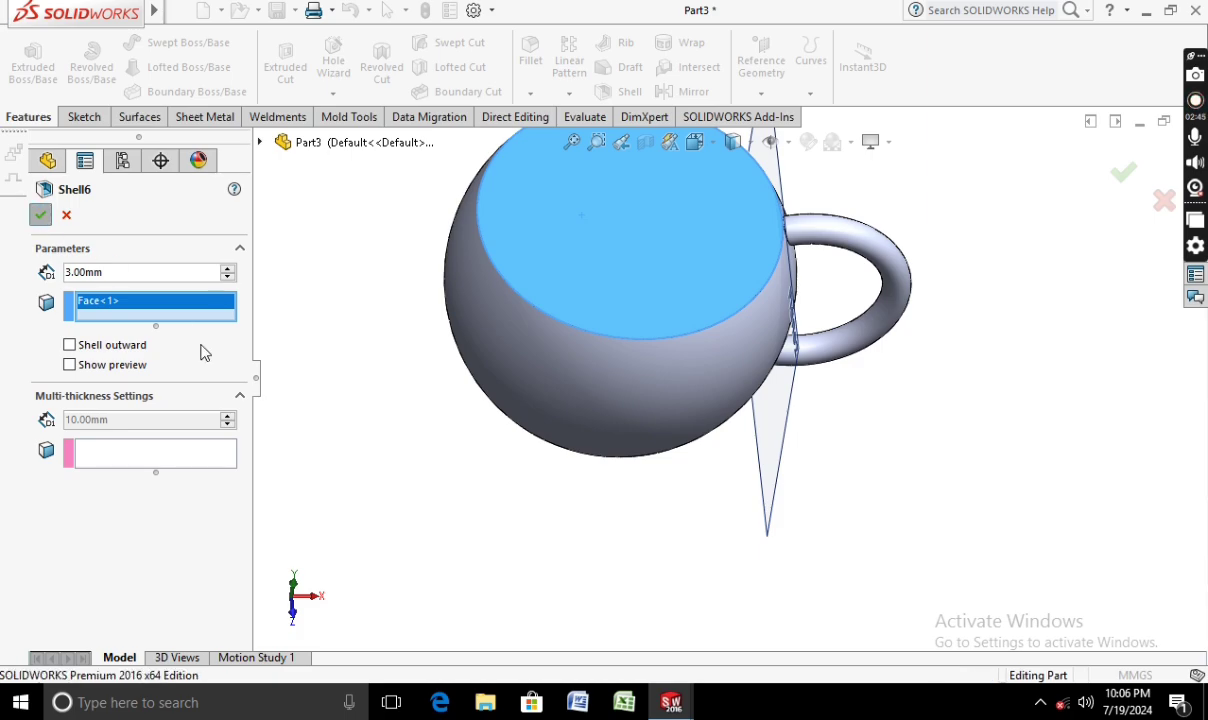
Try to shell the hollowed cup again with a 2 mm thickness and no faces removed, and abandon the command.
middle_drag(404, 458, 445, 495)
click(624, 95)
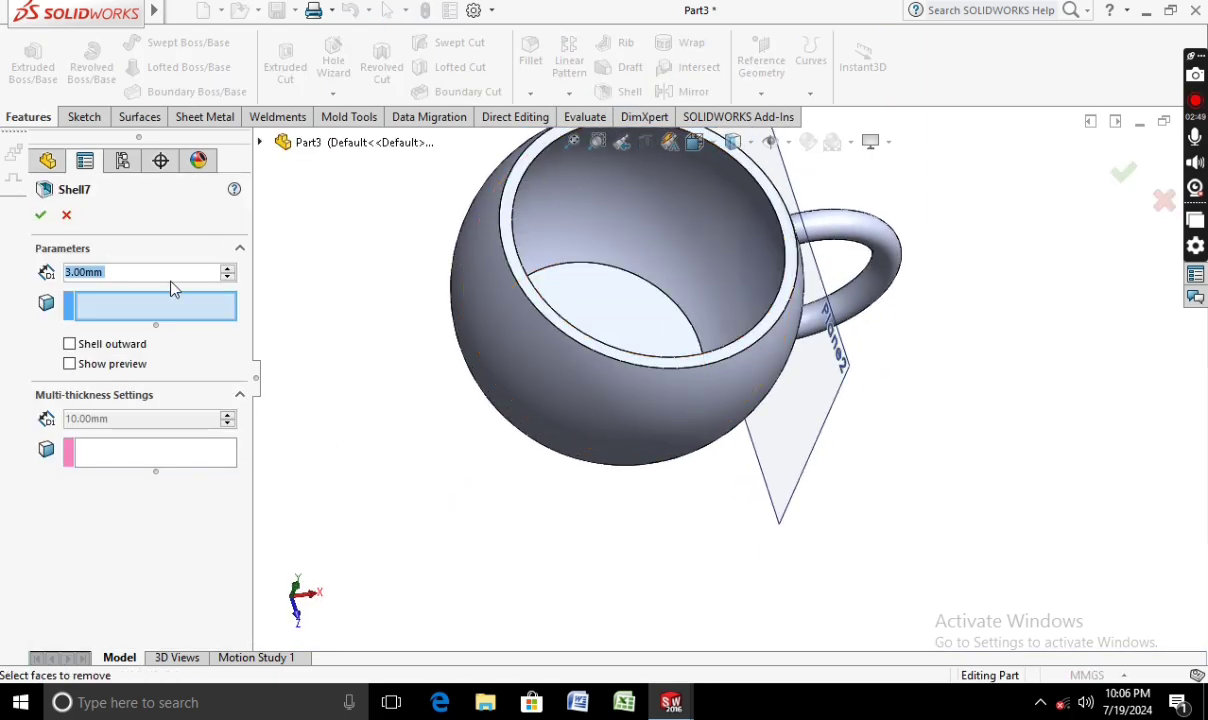
text(2)
key(Return)
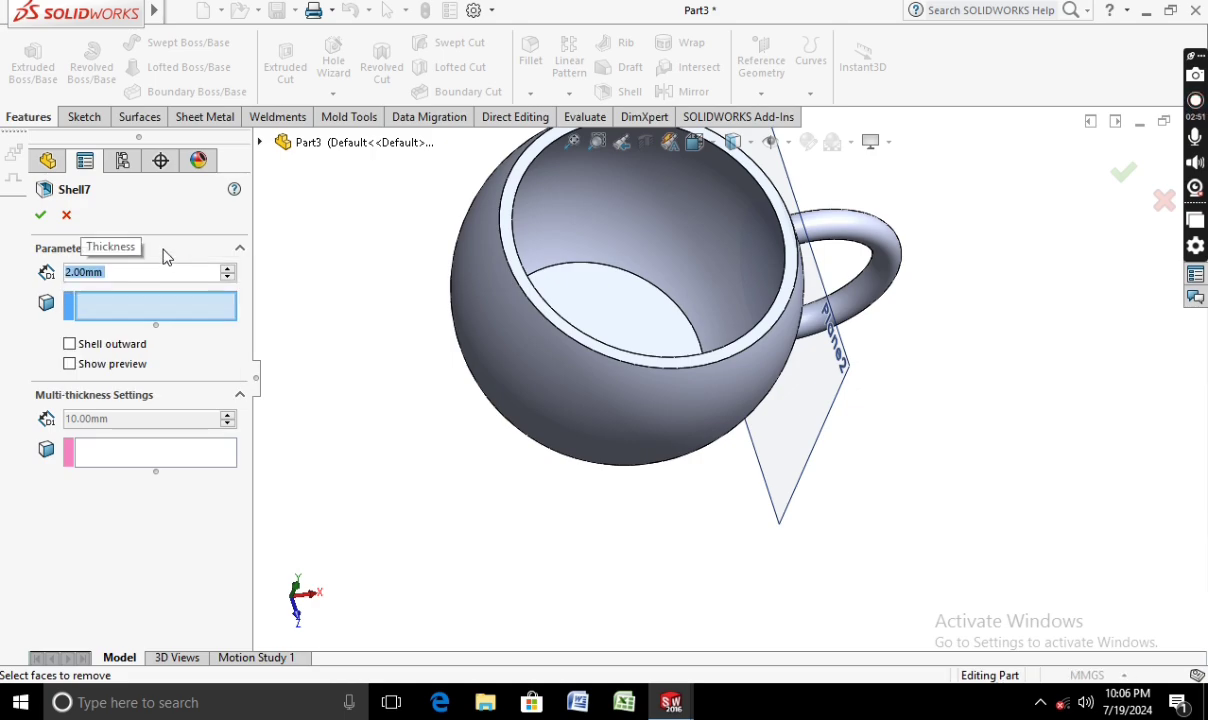
click(40, 214)
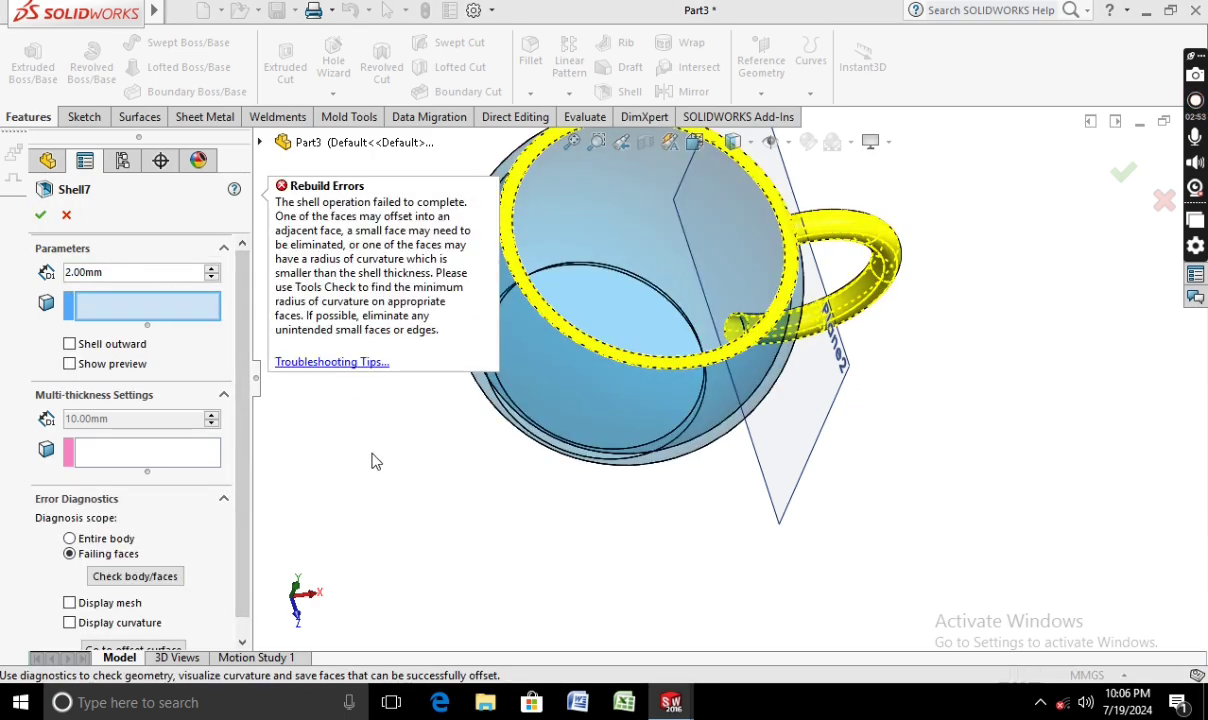
click(40, 218)
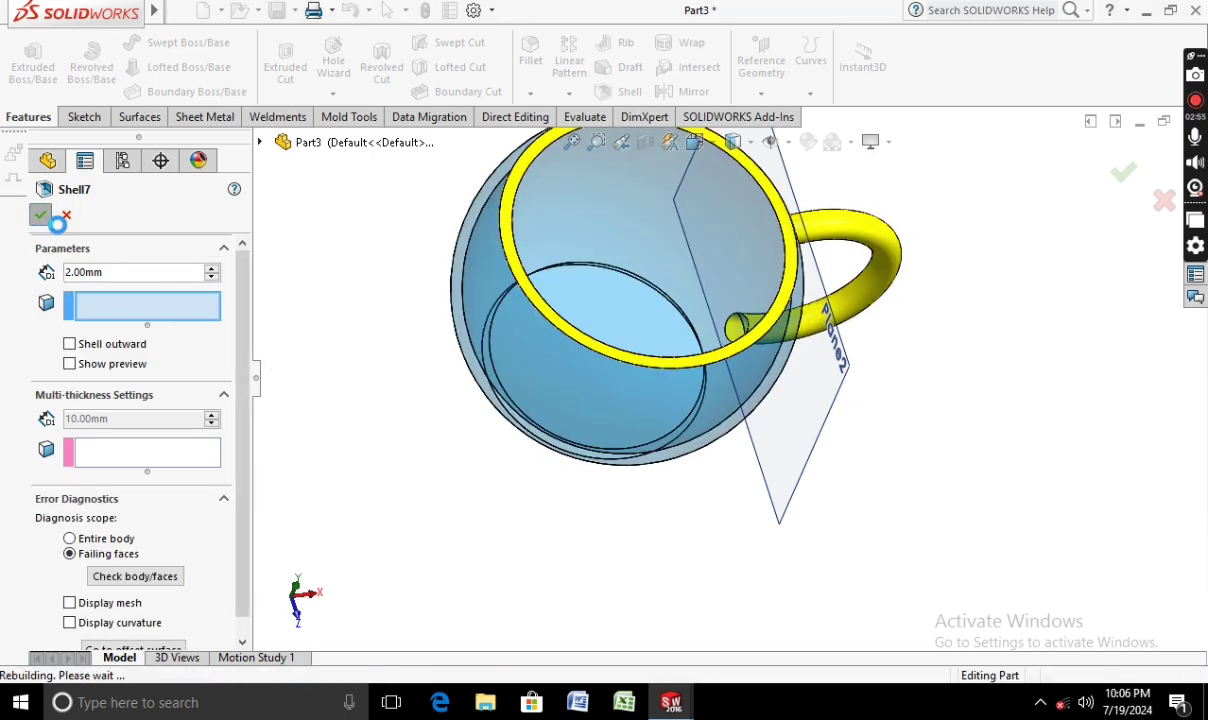
click(66, 215)
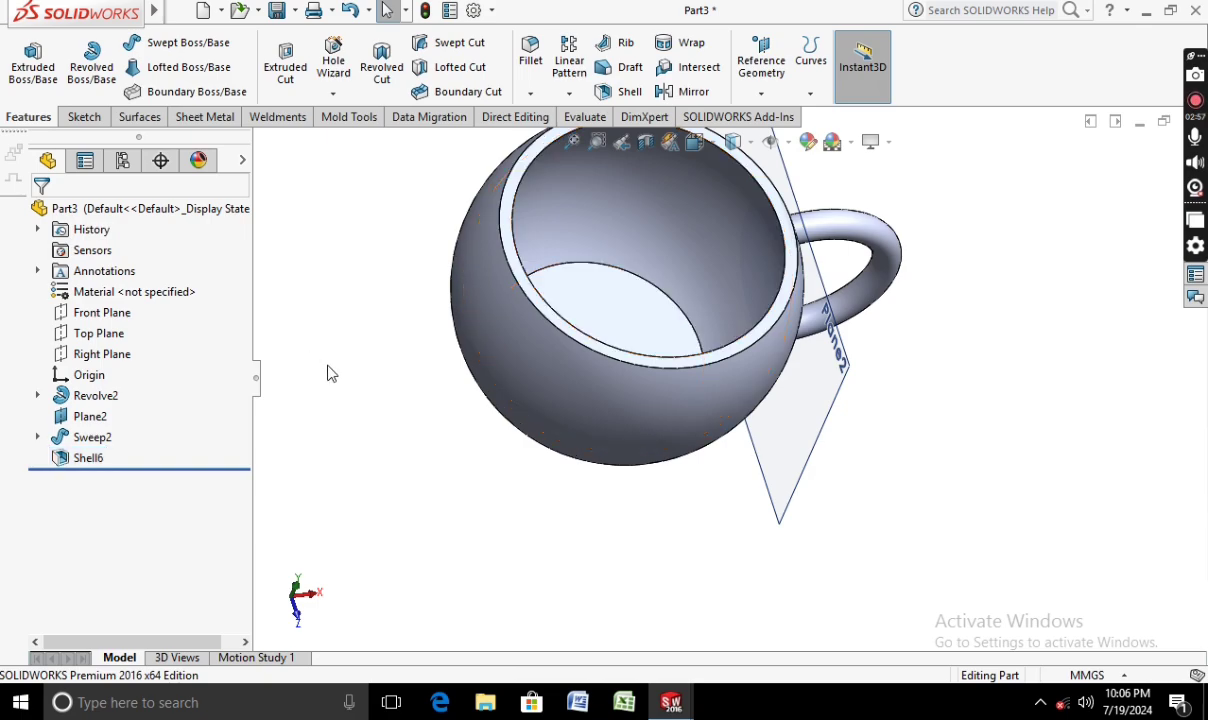
middle_drag(326, 372, 407, 387)
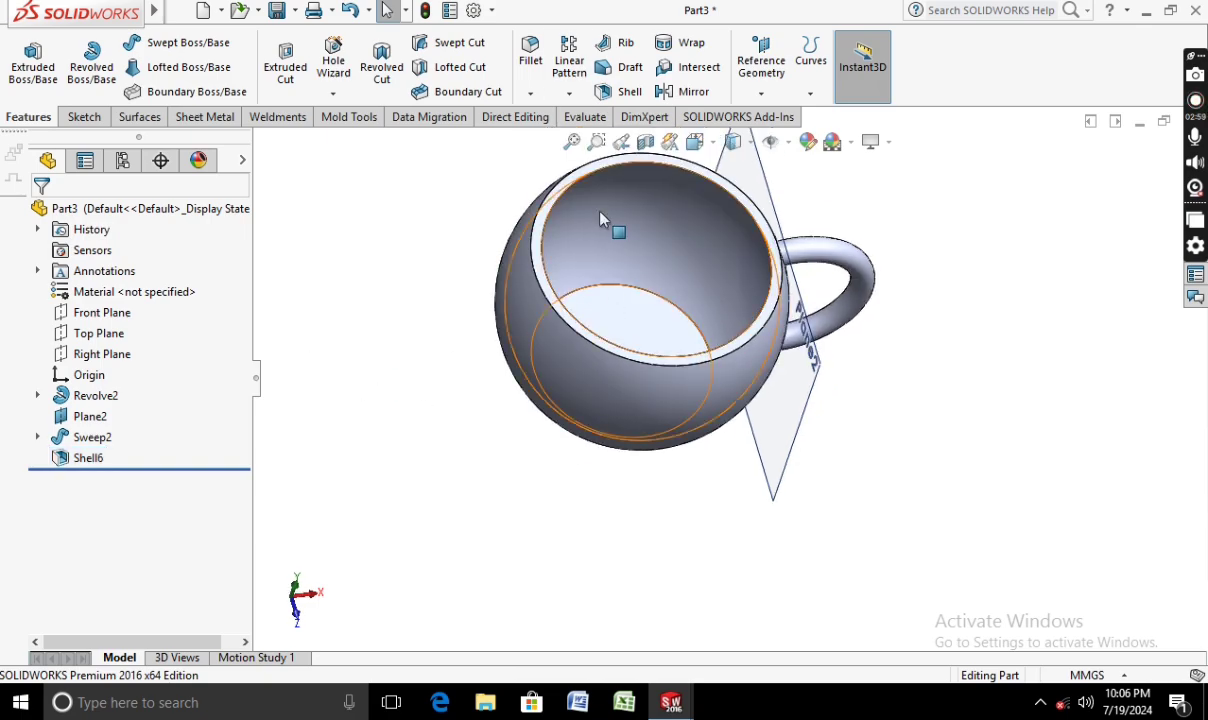
click(610, 93)
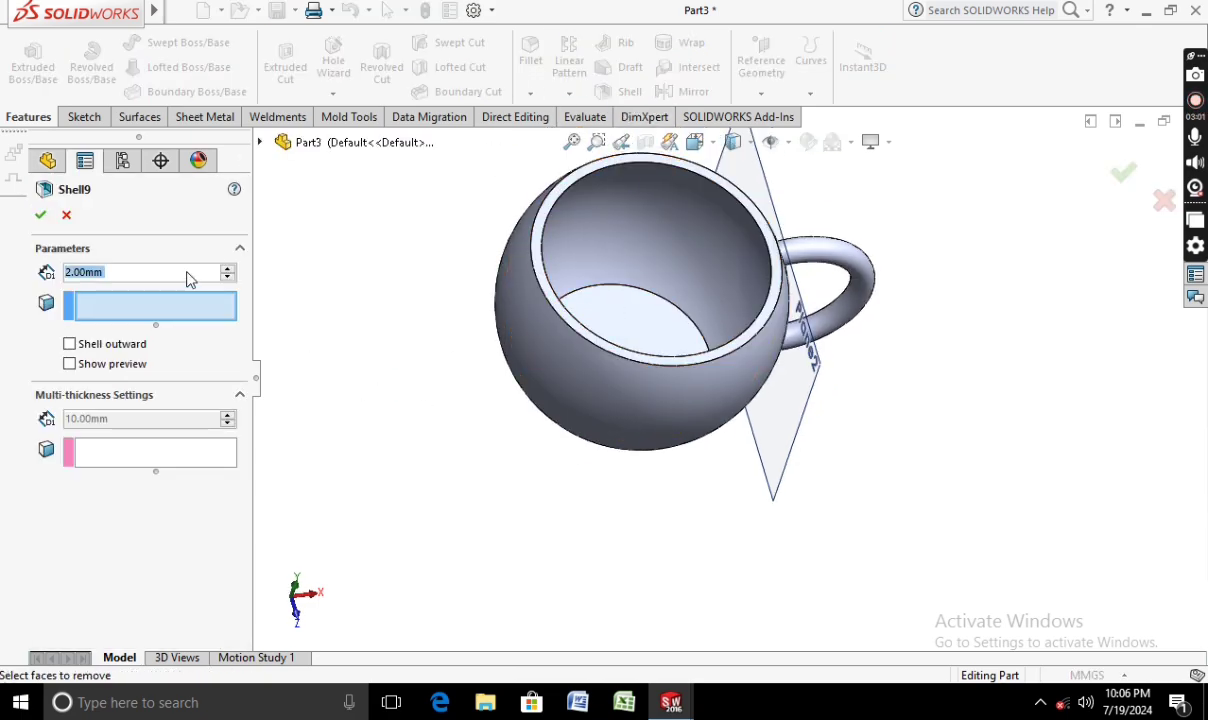
click(66, 217)
Hide the reference plane used for the handle profile.
middle_drag(403, 427, 350, 329)
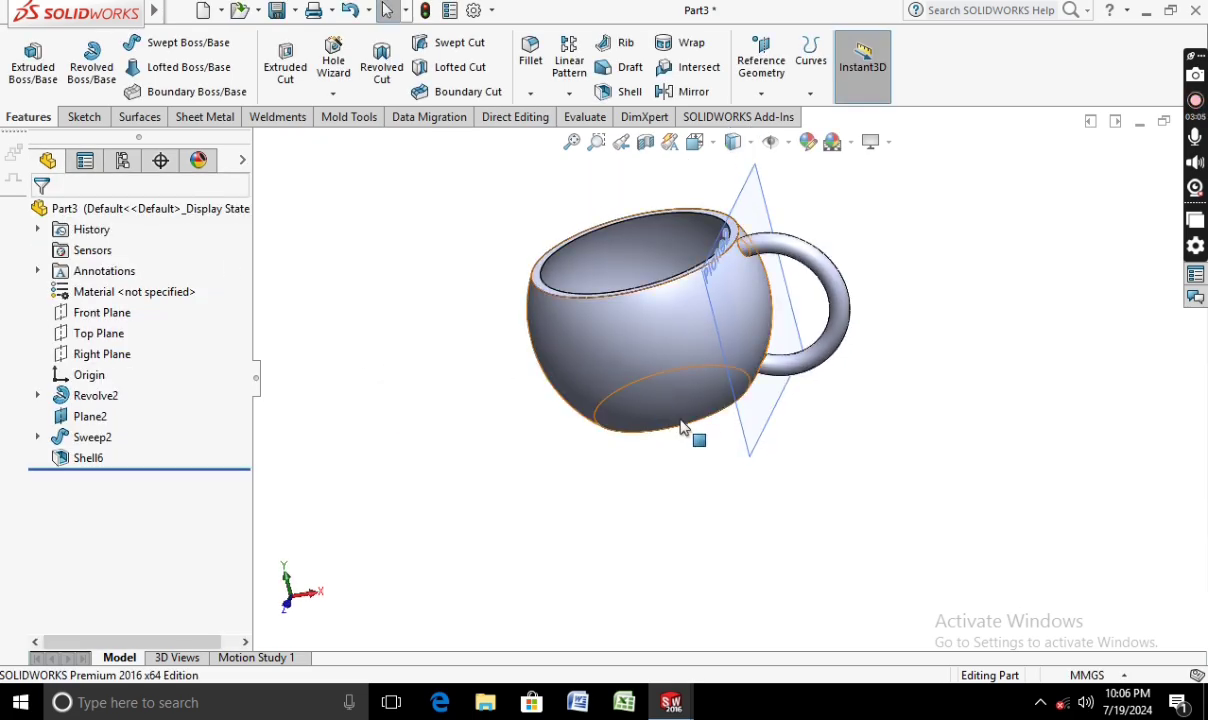
right_click(750, 427)
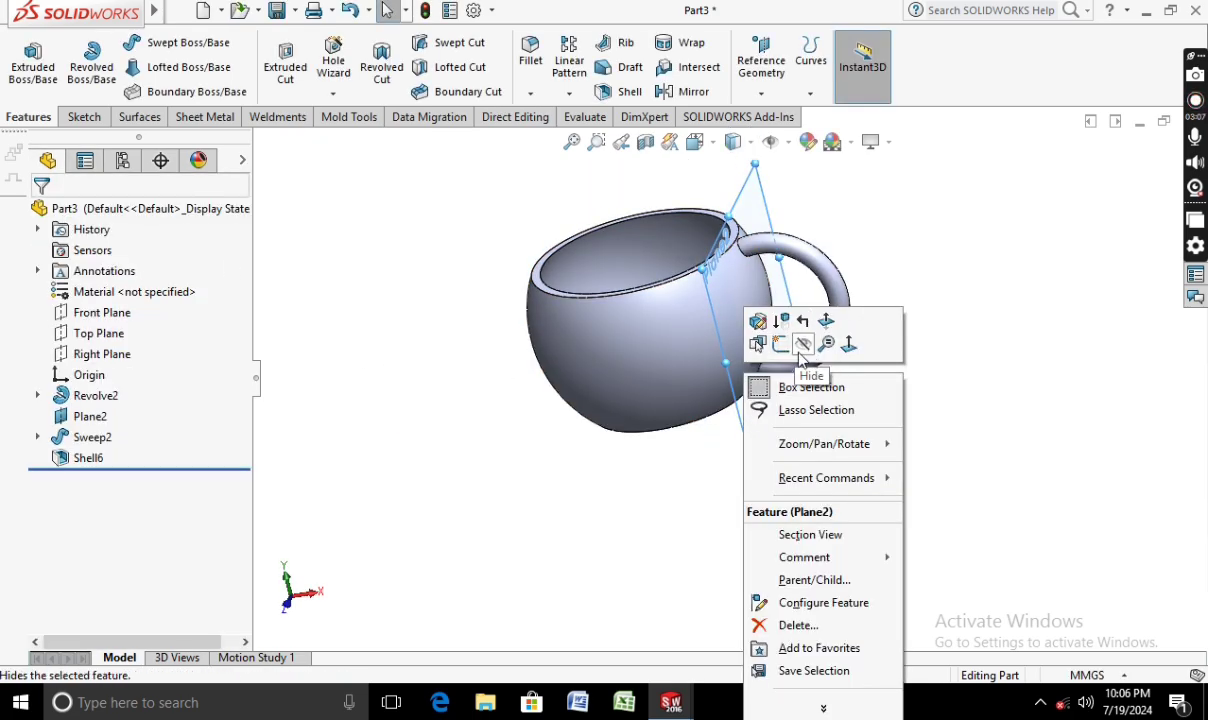
click(803, 344)
middle_drag(536, 461, 536, 334)
click(845, 142)
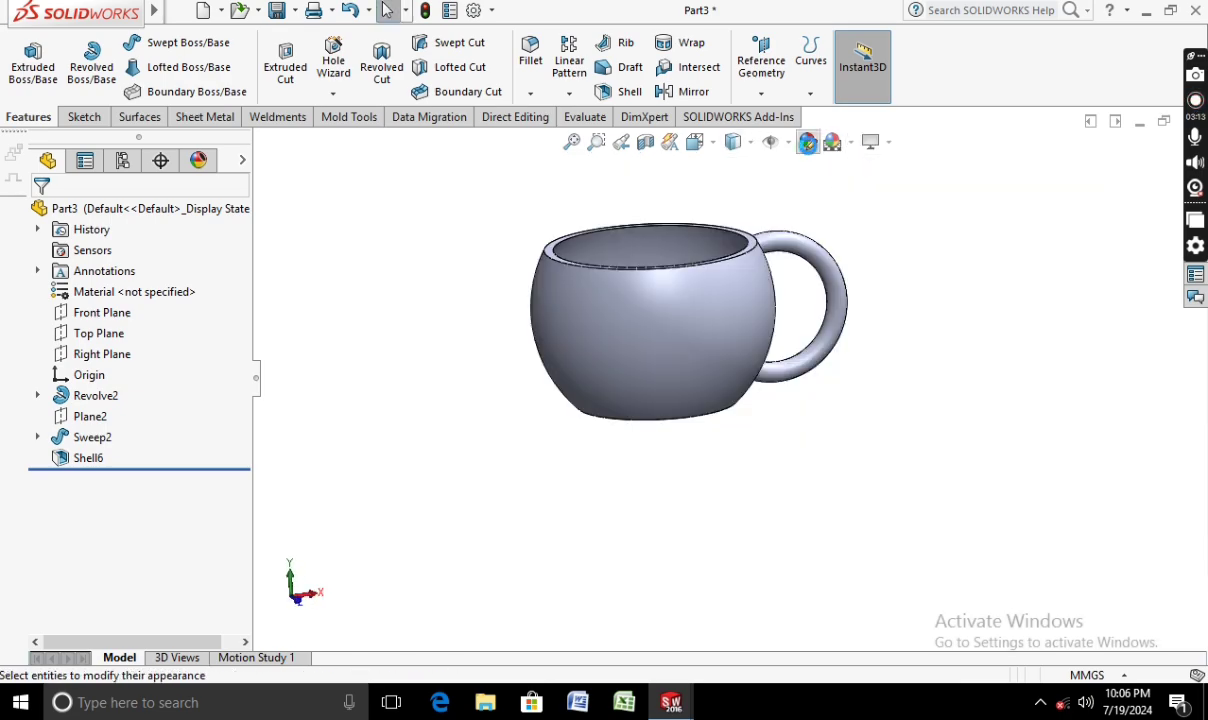
click(808, 142)
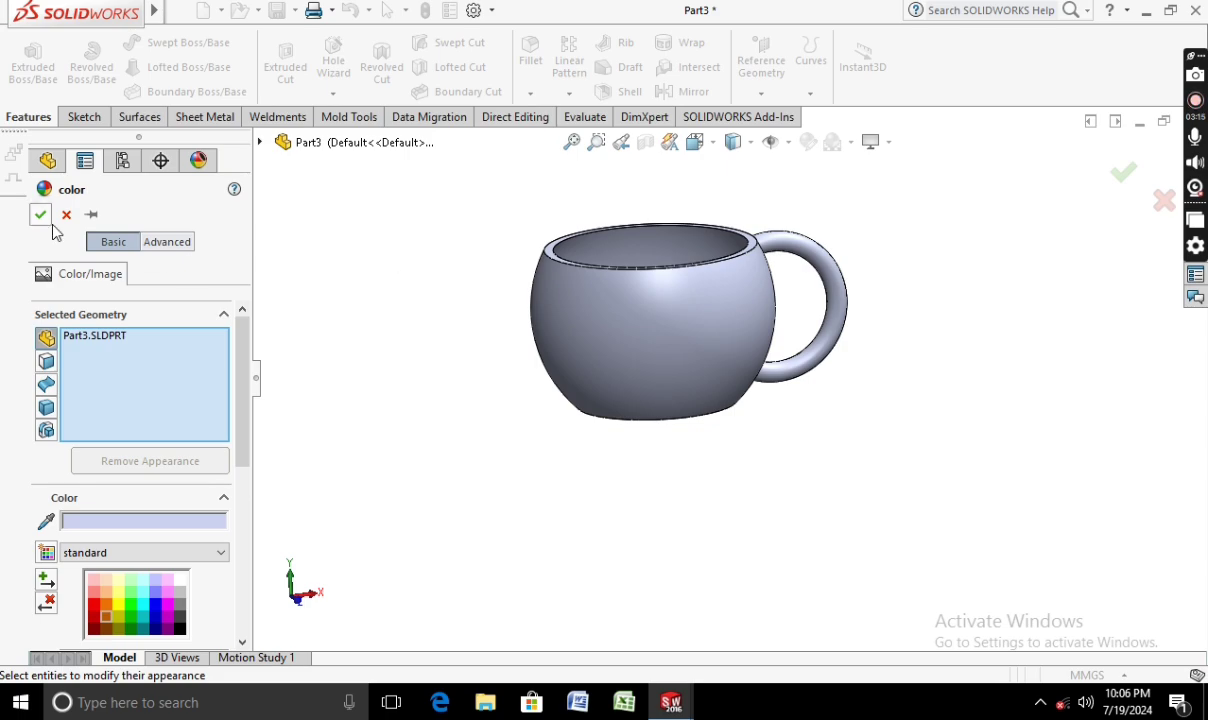
click(40, 214)
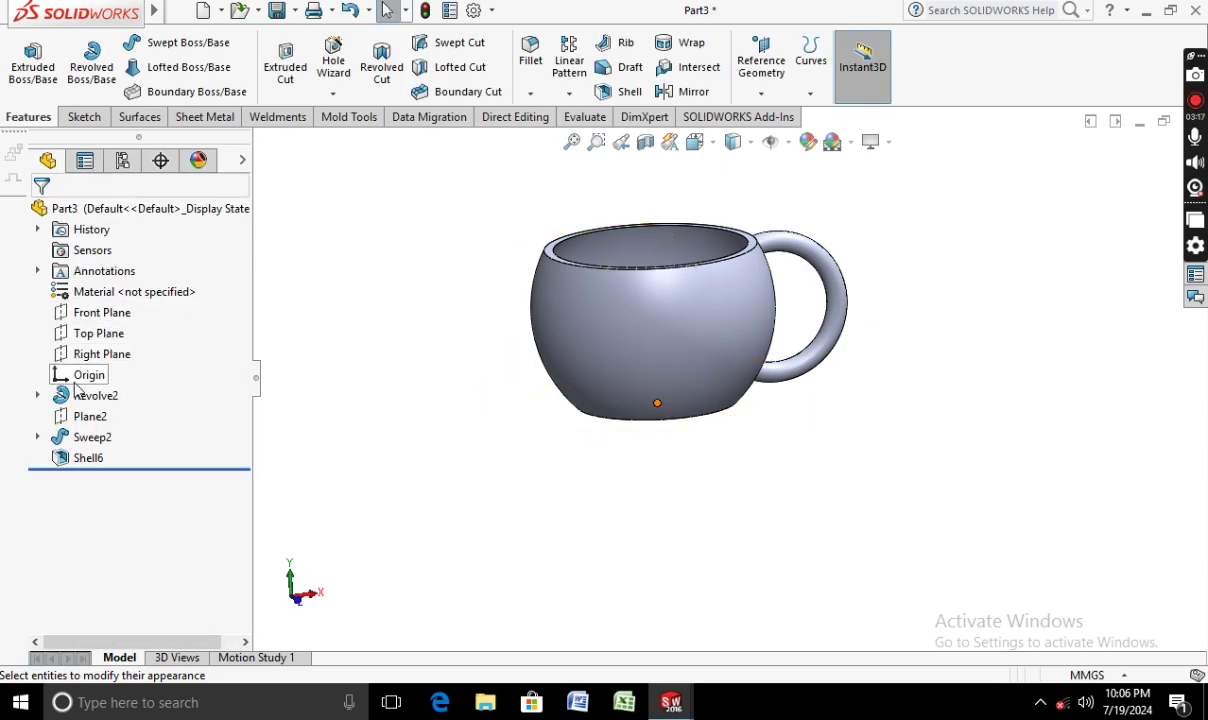
Examine the Silicon material's properties in the SOLIDWORKS Materials library and leave without applying a material.
right_click(128, 289)
click(185, 300)
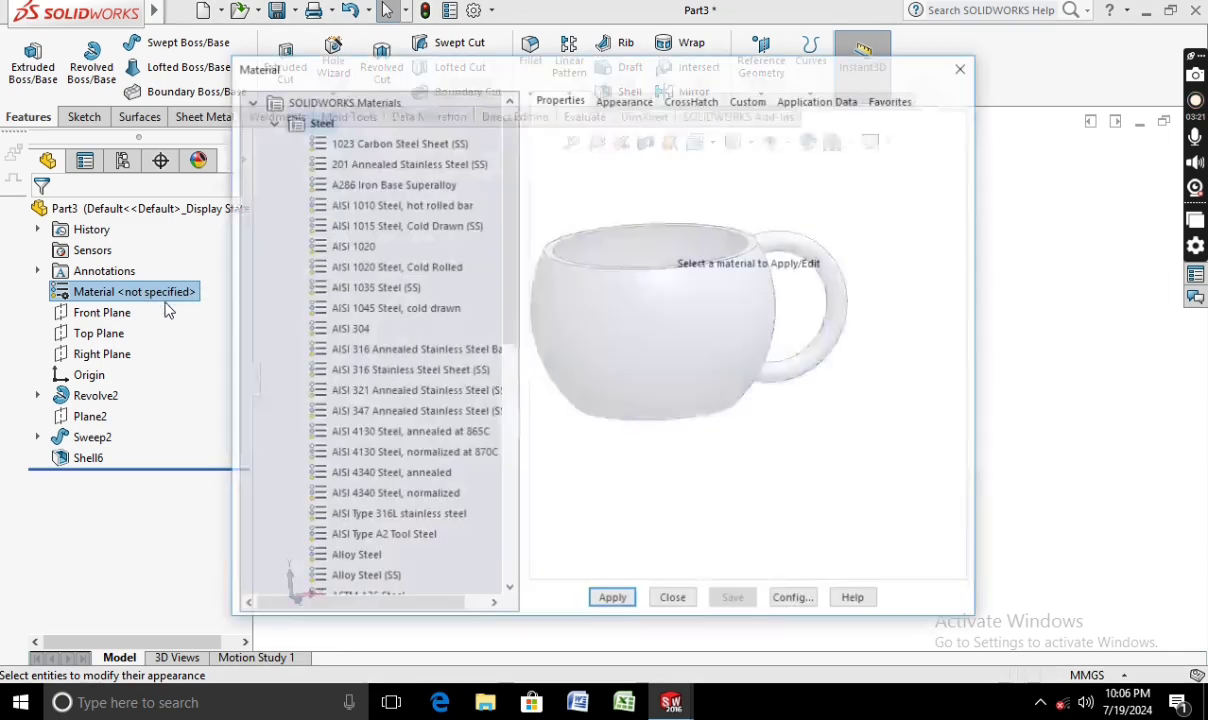
click(268, 122)
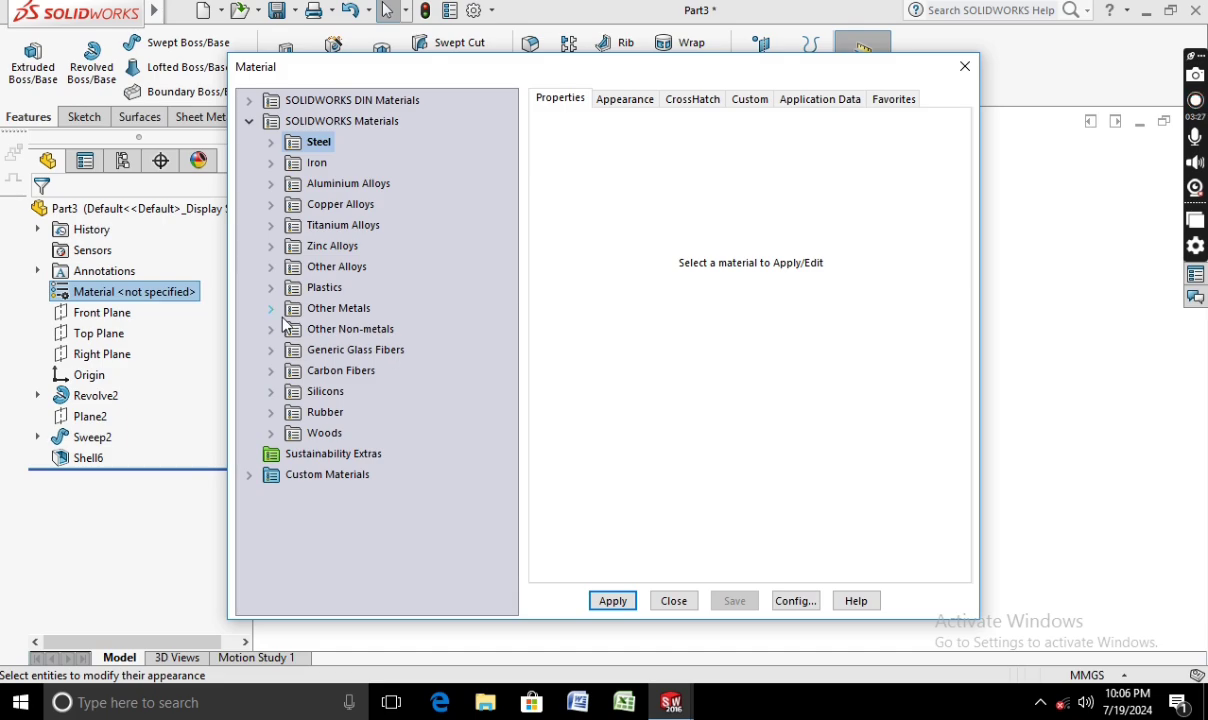
click(270, 392)
click(316, 417)
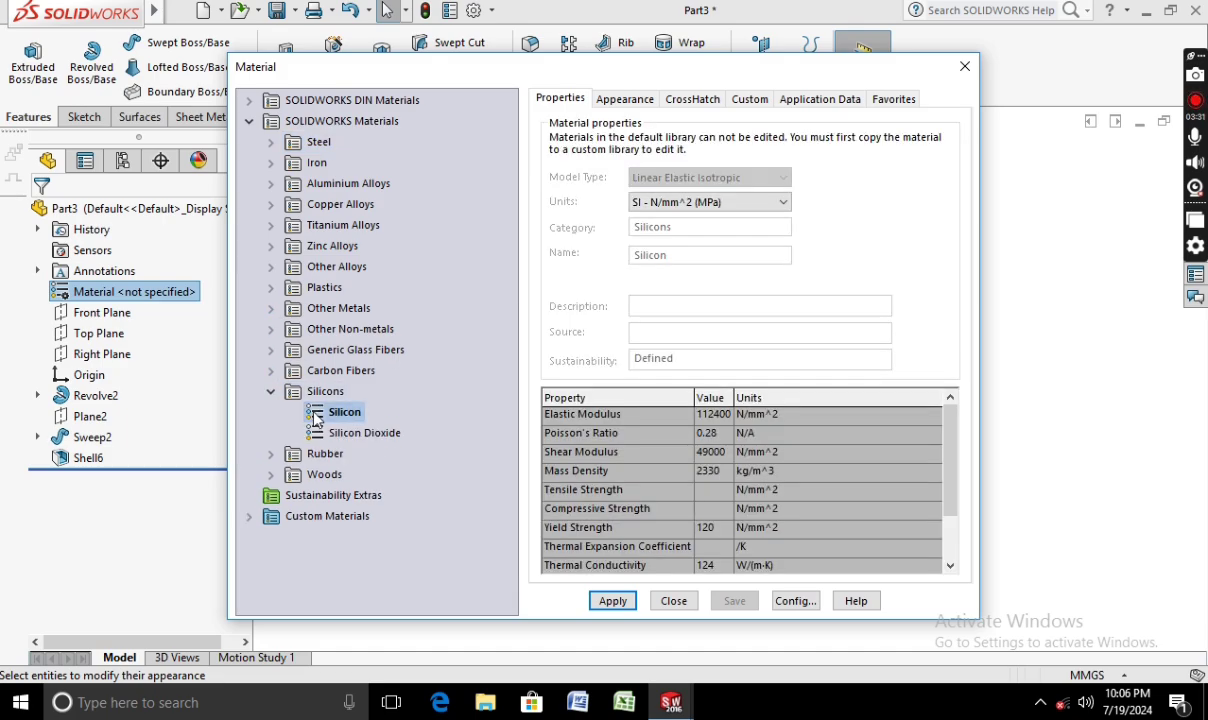
click(271, 392)
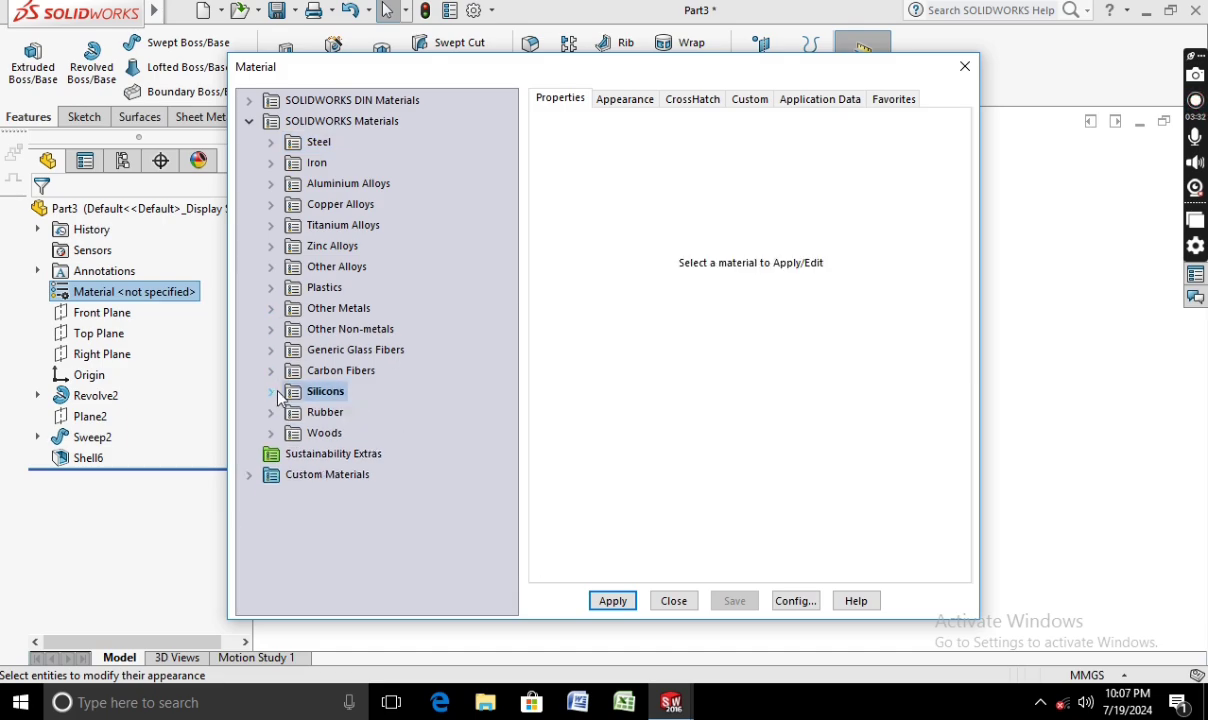
click(963, 68)
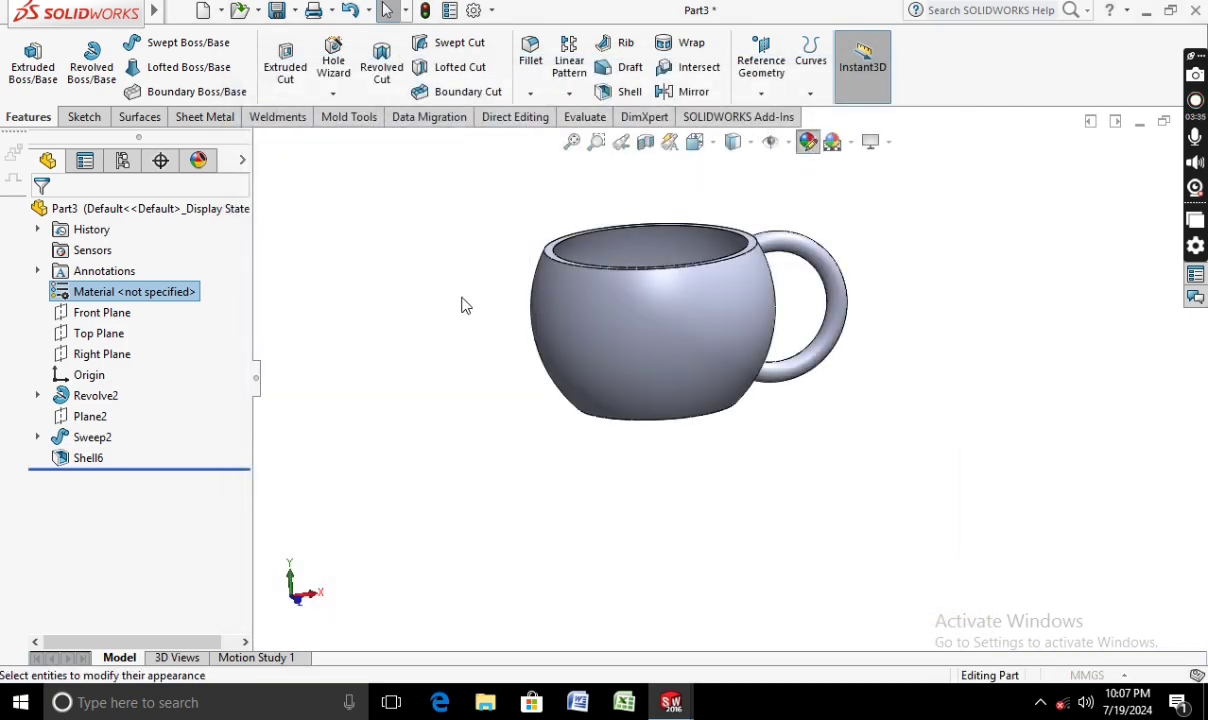
Set the whole cup's appearance colour to white (RGB 255, 255, 255) from the standard swatches.
click(808, 141)
drag(240, 420, 240, 543)
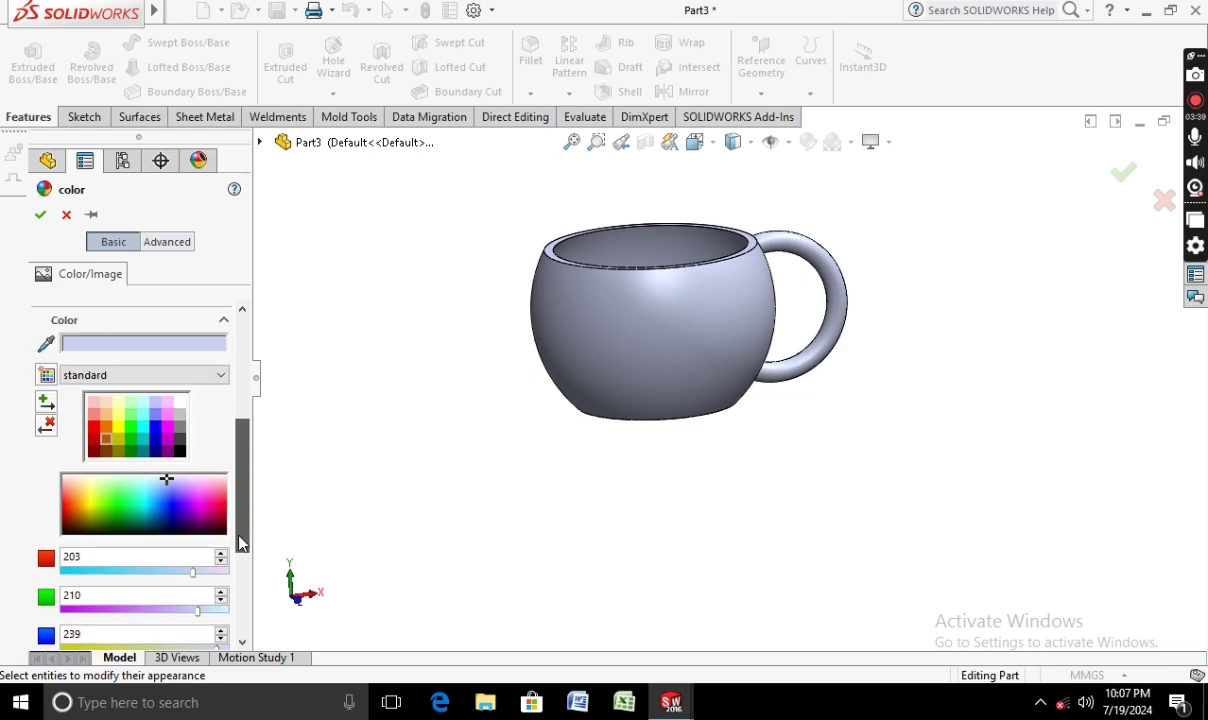
click(108, 443)
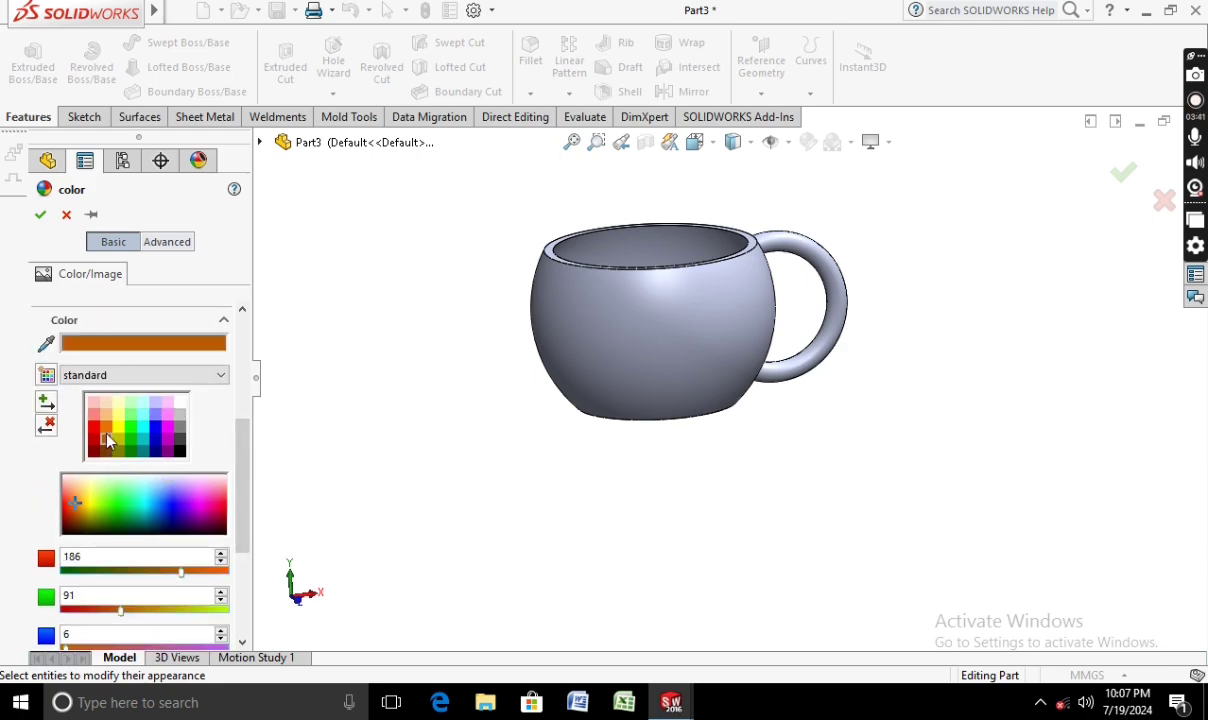
click(625, 330)
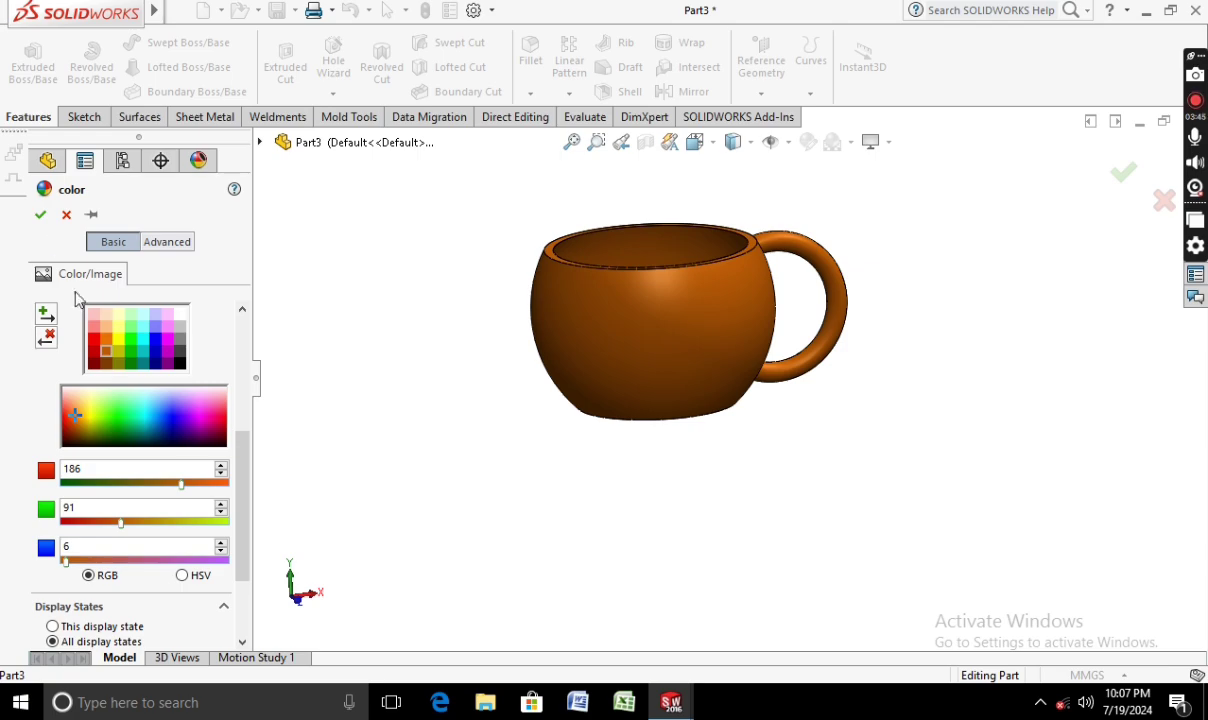
click(179, 316)
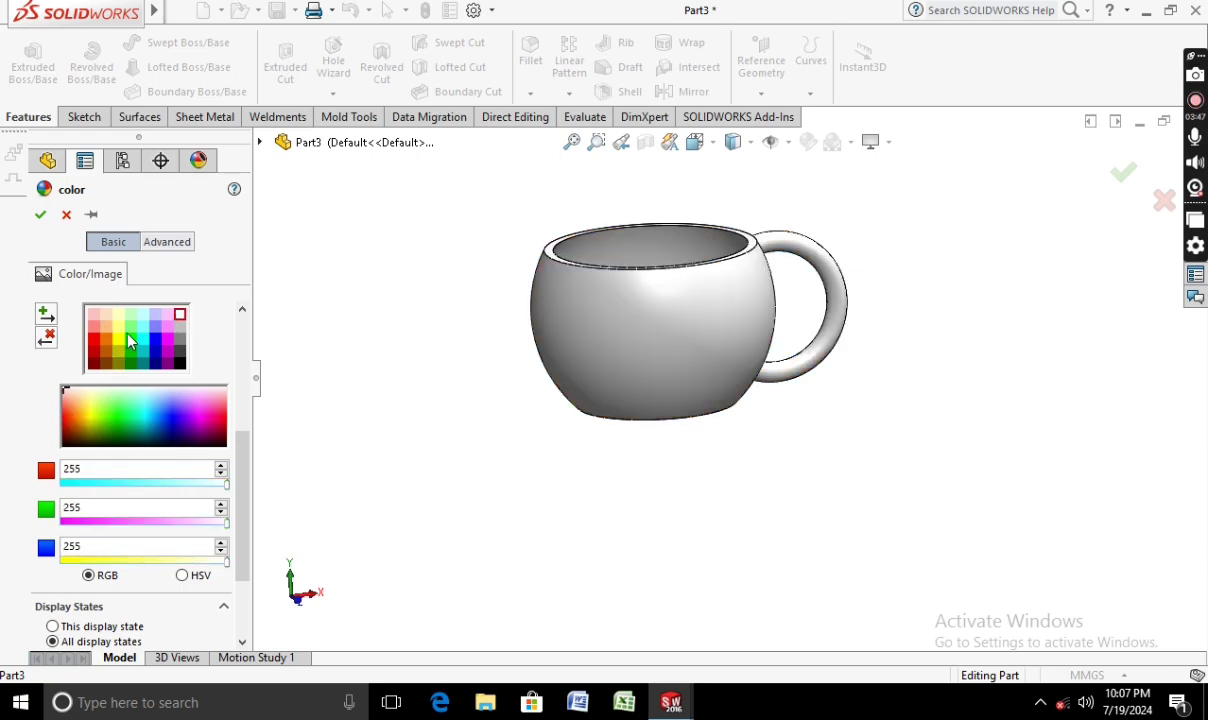
click(41, 216)
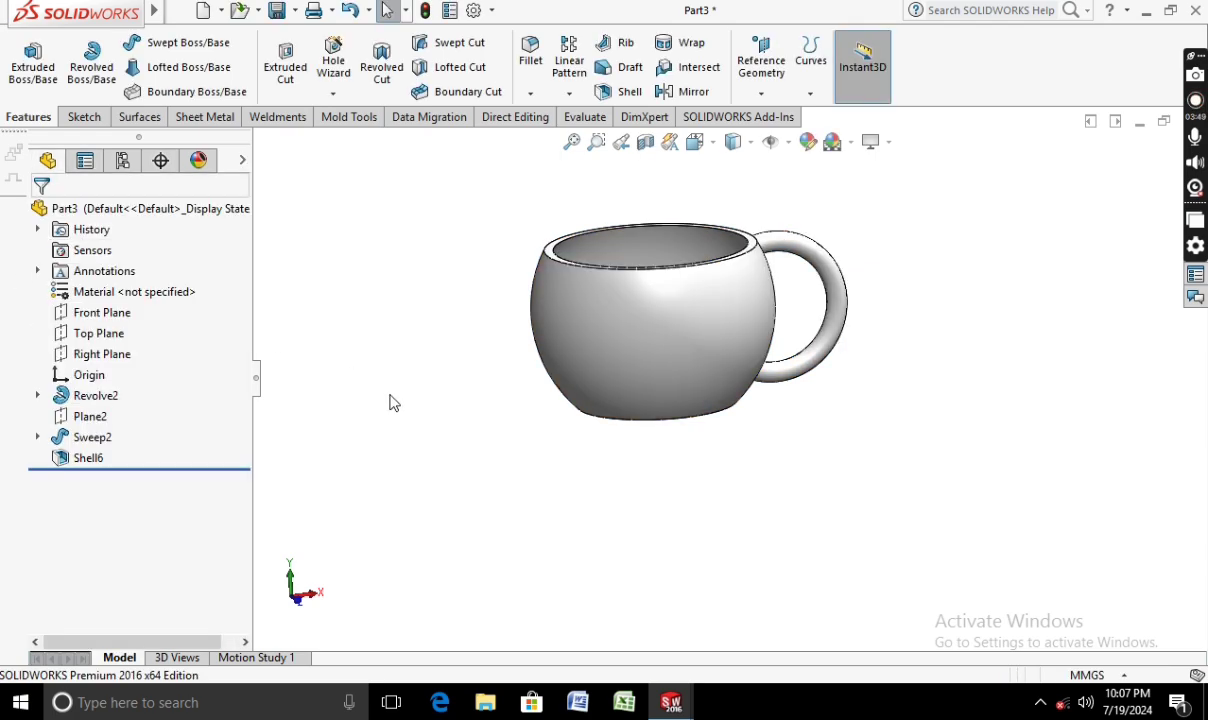
Fillet the two circular edges around the cup's base with a symmetric 10 mm radius.
middle_drag(383, 372, 425, 443)
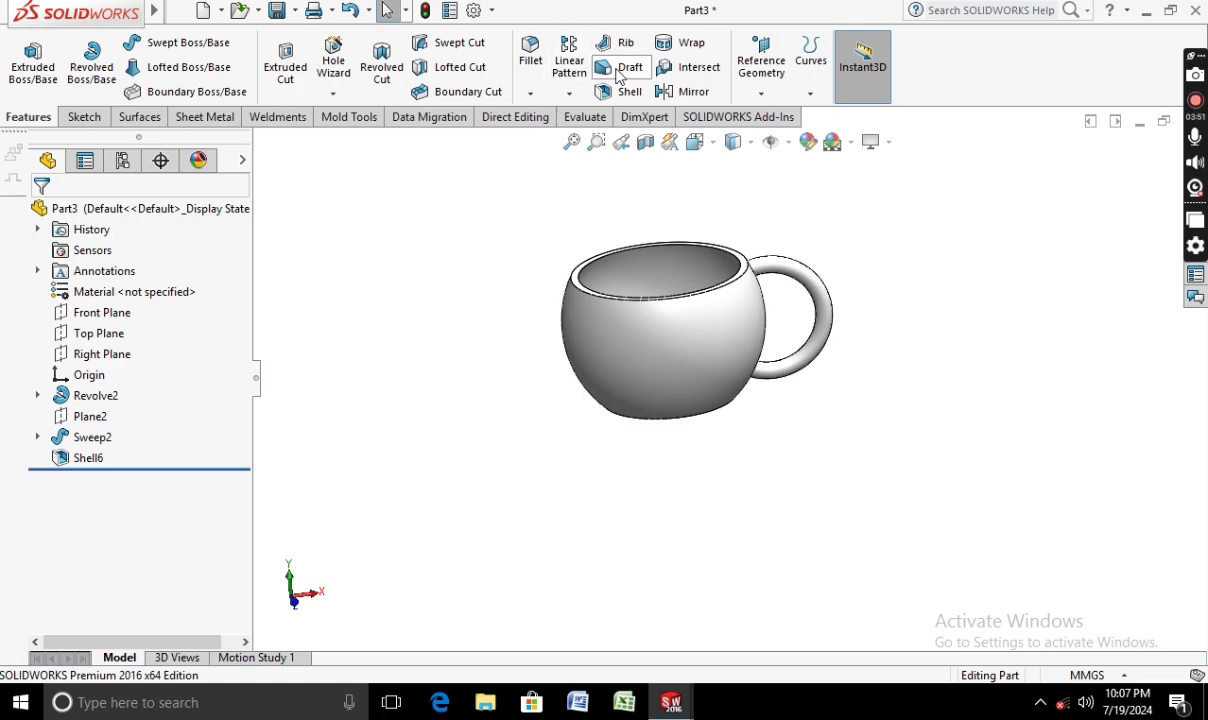
click(530, 52)
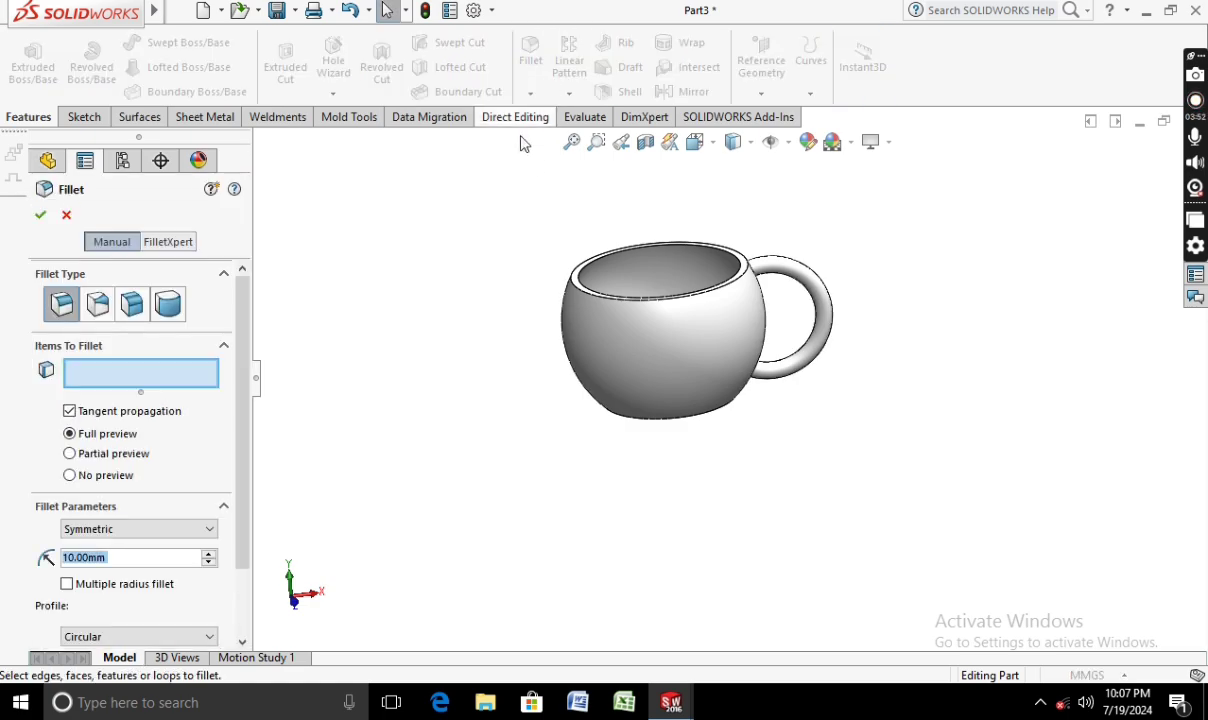
click(636, 423)
middle_drag(563, 386, 733, 370)
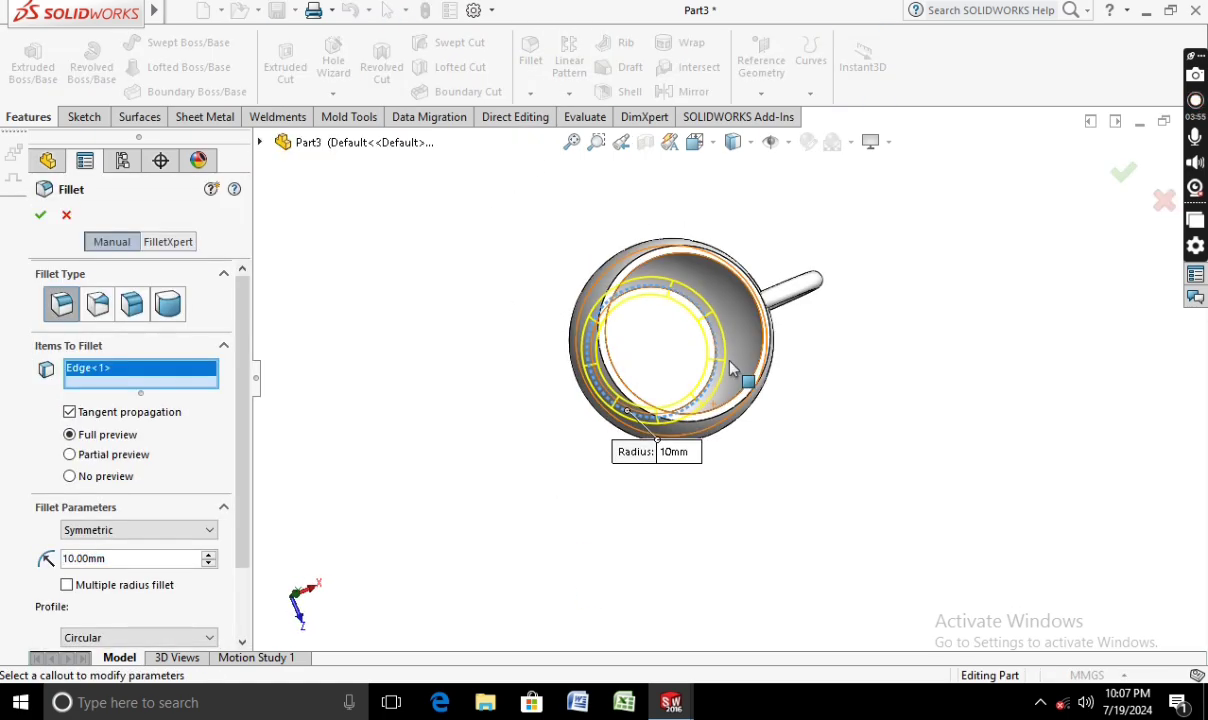
click(716, 354)
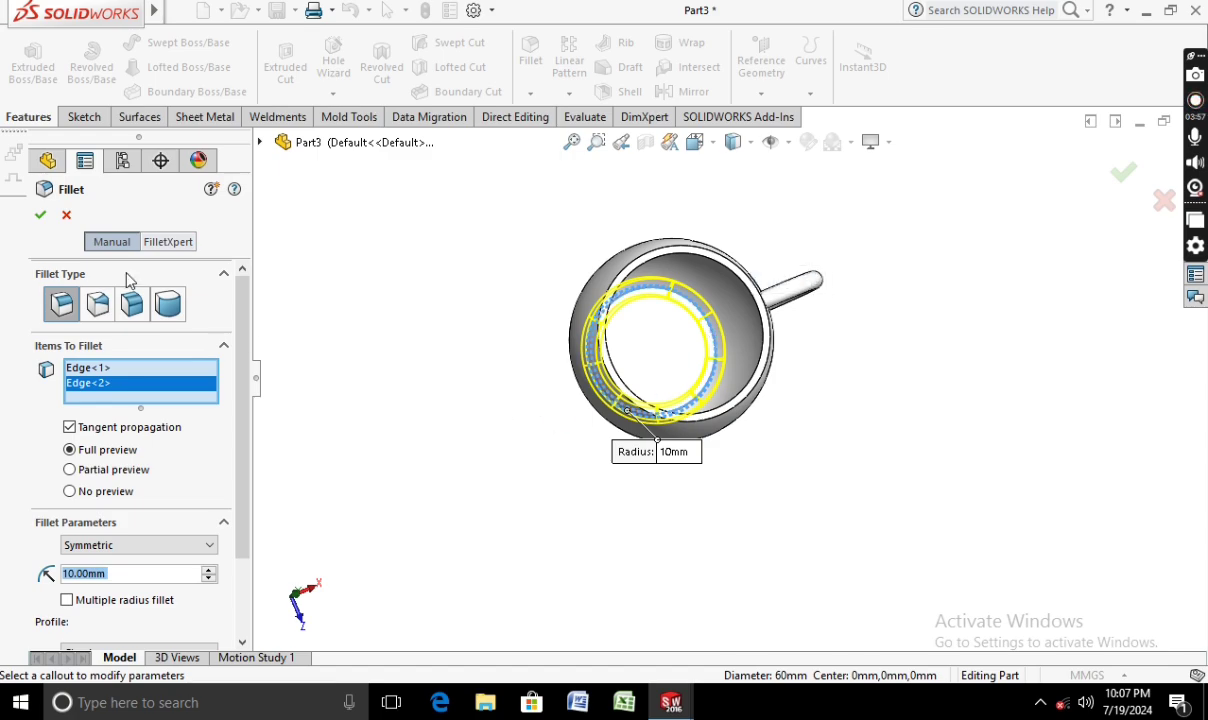
click(41, 215)
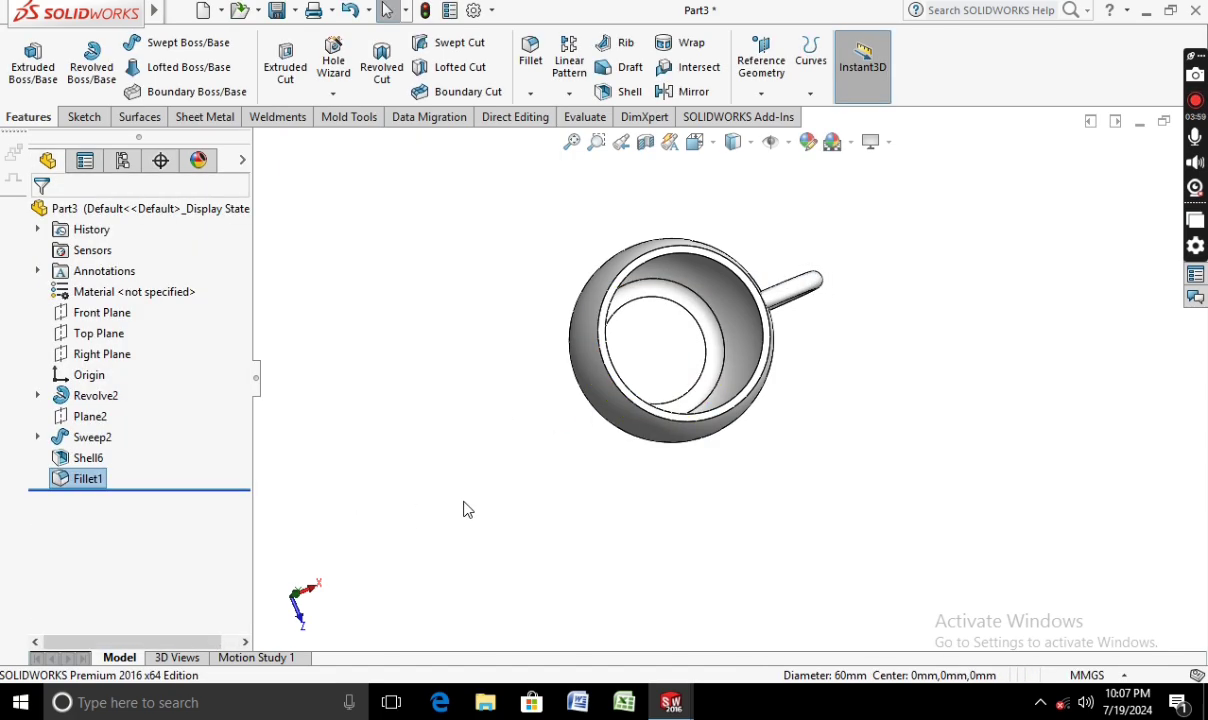
middle_drag(461, 500, 386, 11)
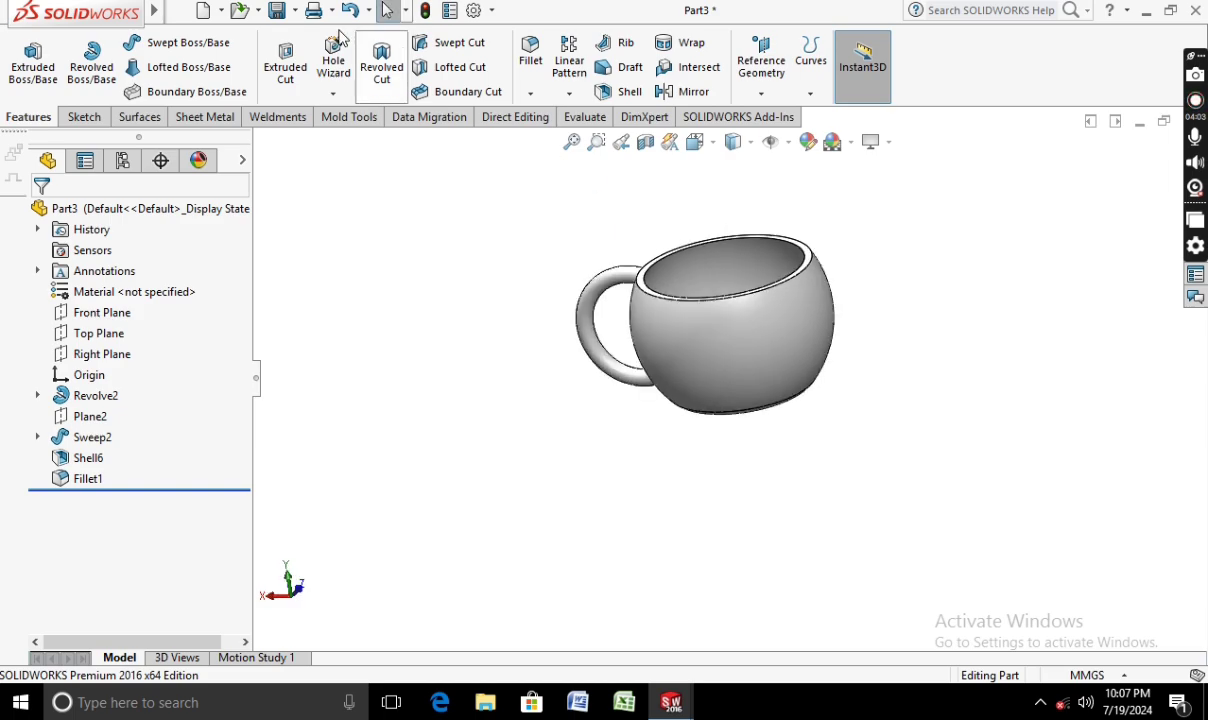
Save the finished cup part.
click(277, 11)
click(735, 528)
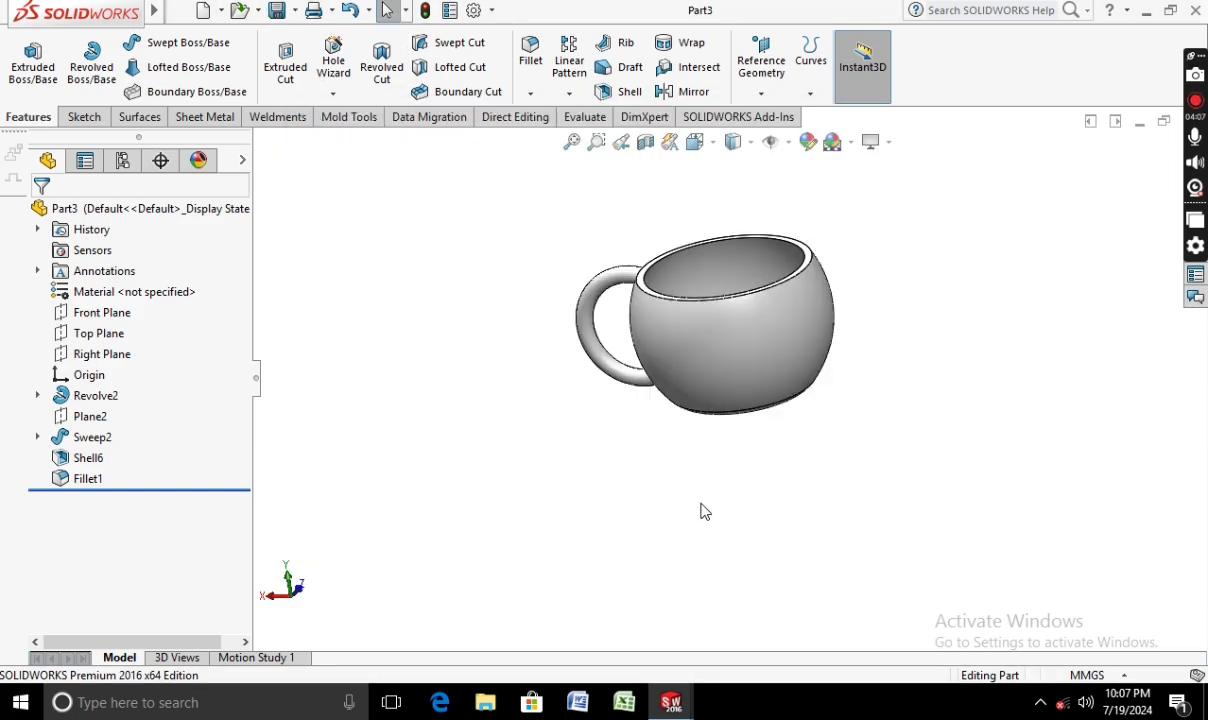
middle_drag(650, 487, 508, 519)
Create a new part document.
click(179, 10)
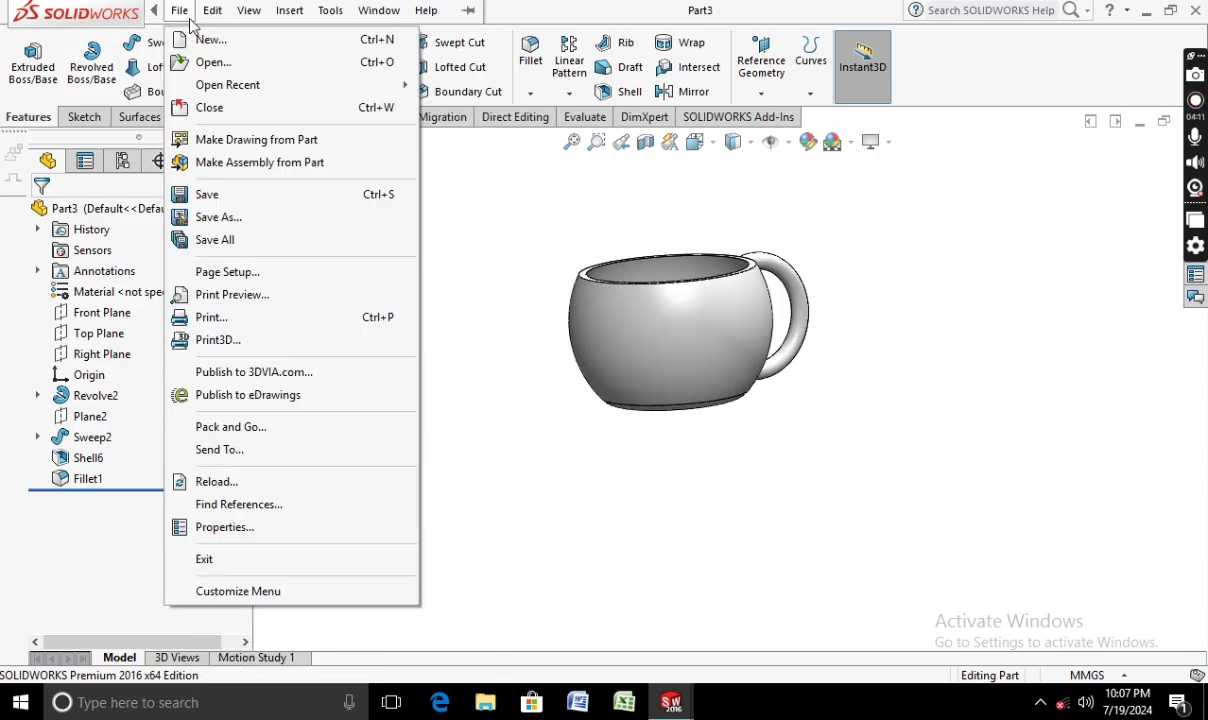
click(185, 38)
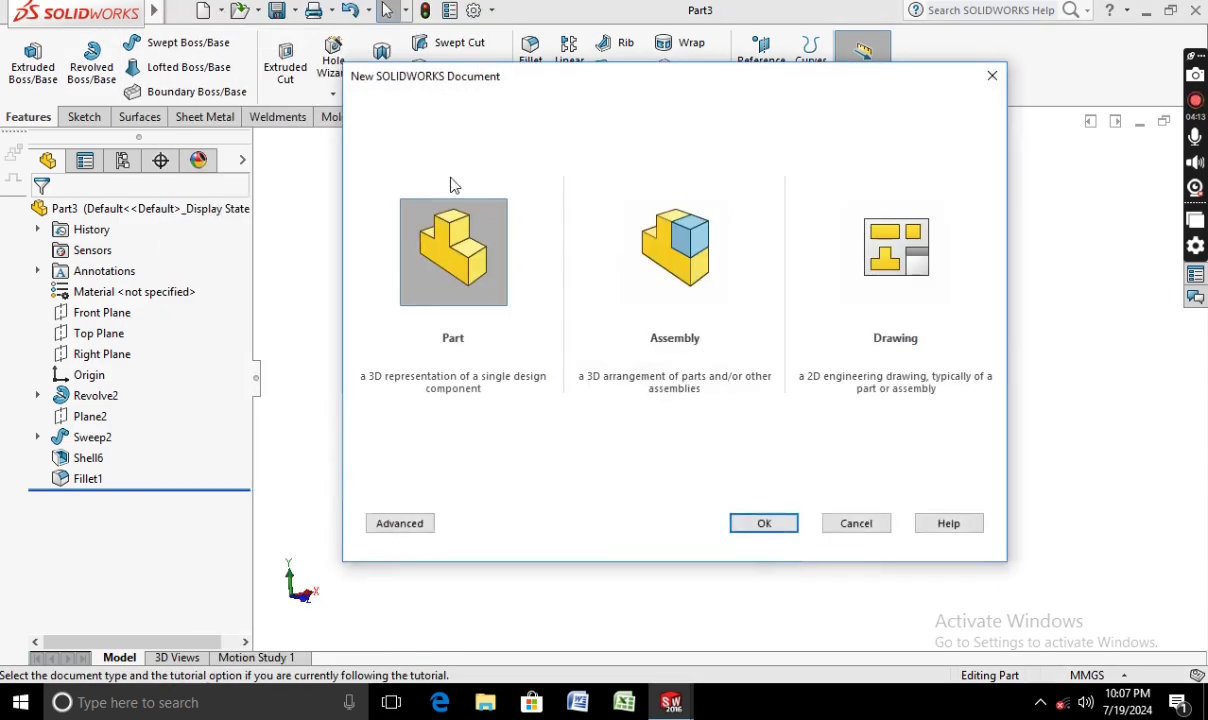
click(757, 524)
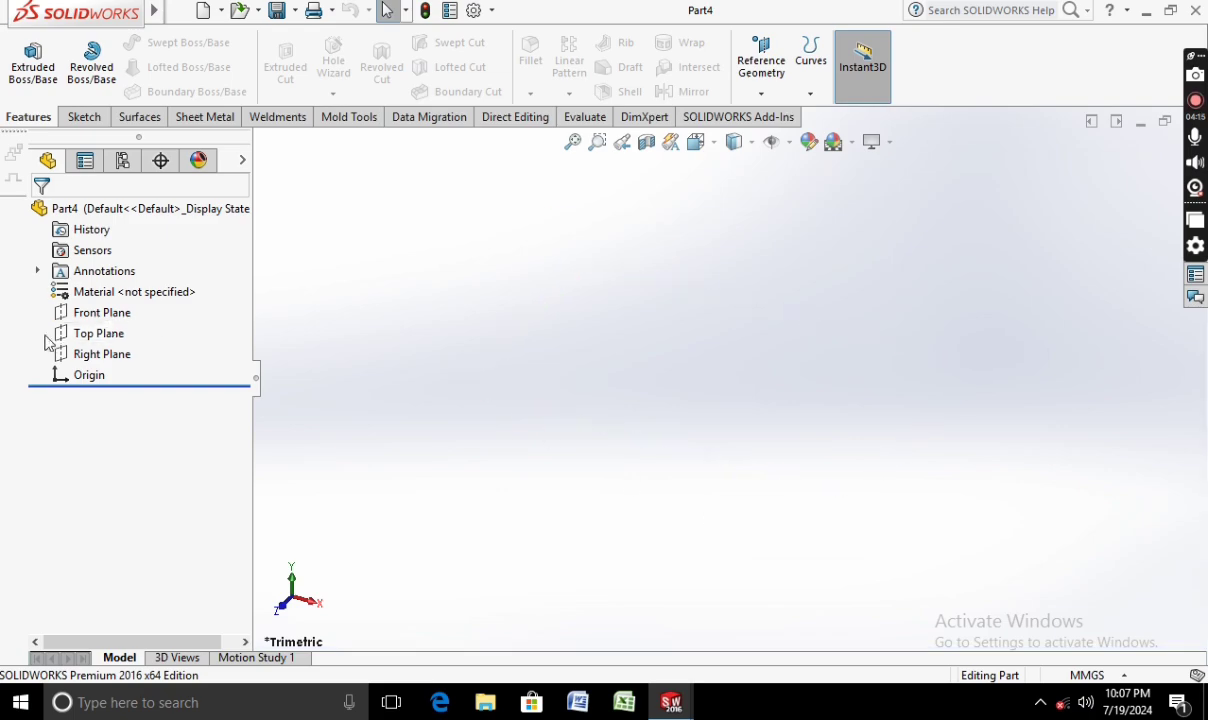
Start a sketch on the Top Plane and draw a circle centred on the origin.
right_click(95, 333)
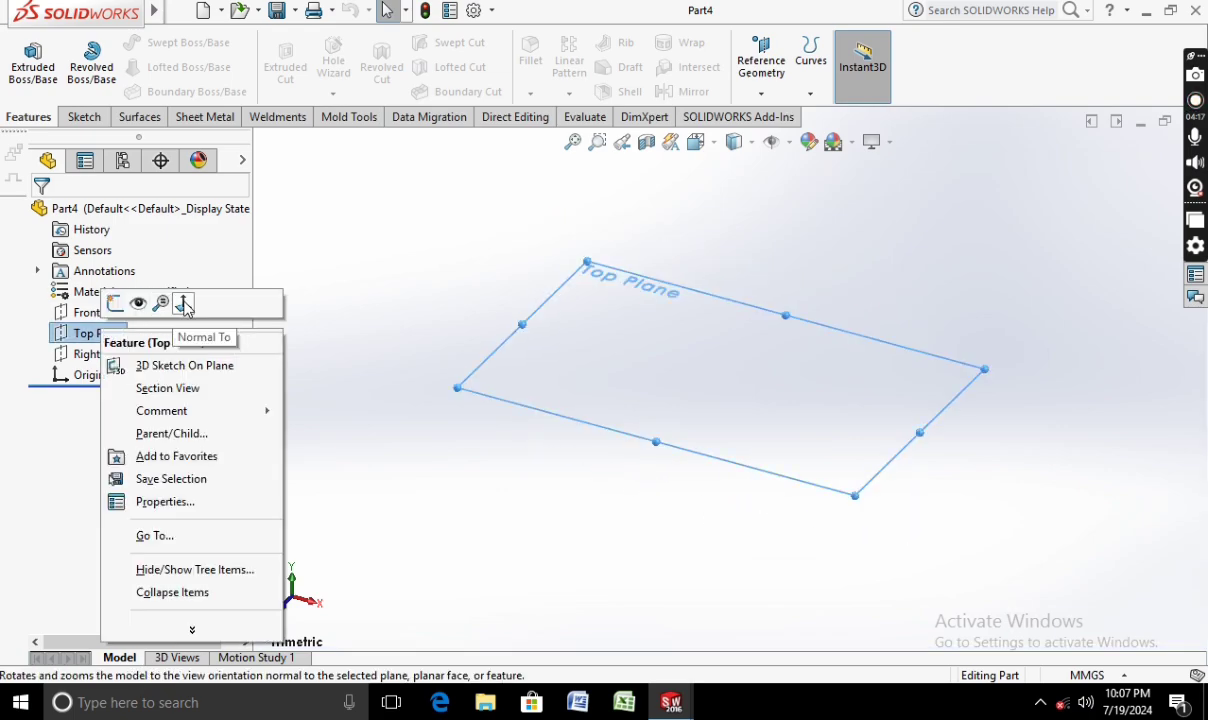
click(164, 302)
click(84, 116)
click(24, 58)
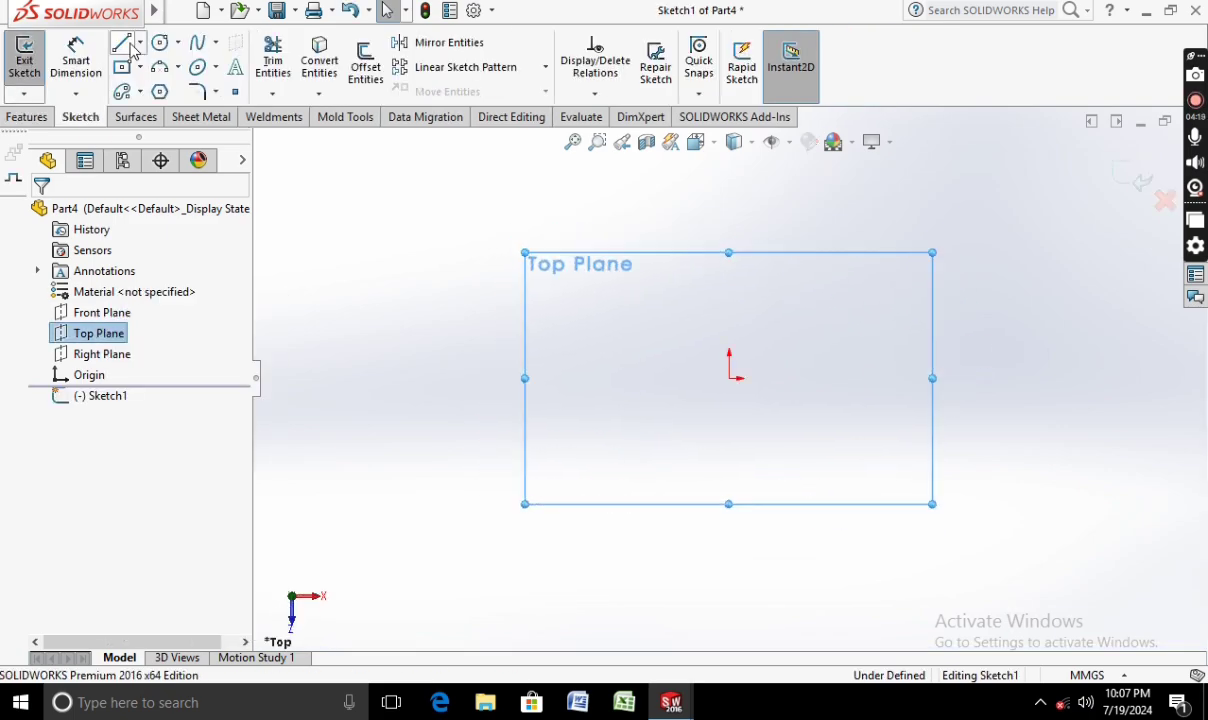
click(161, 44)
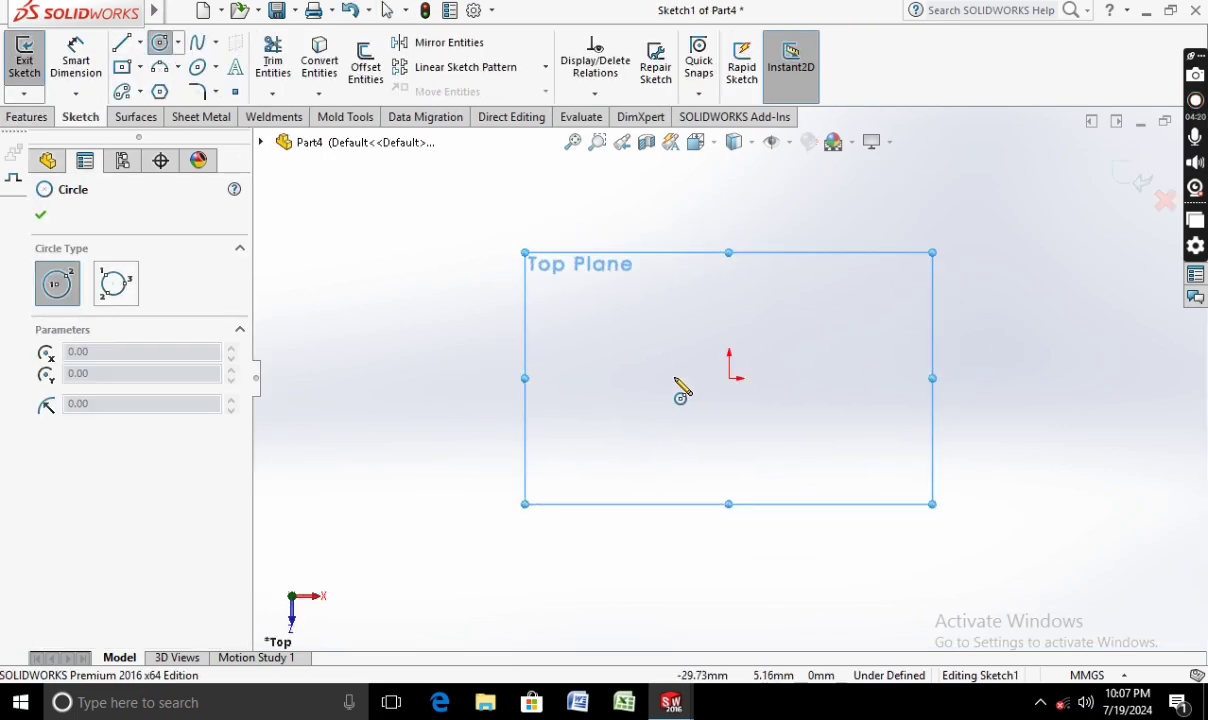
click(729, 378)
click(802, 370)
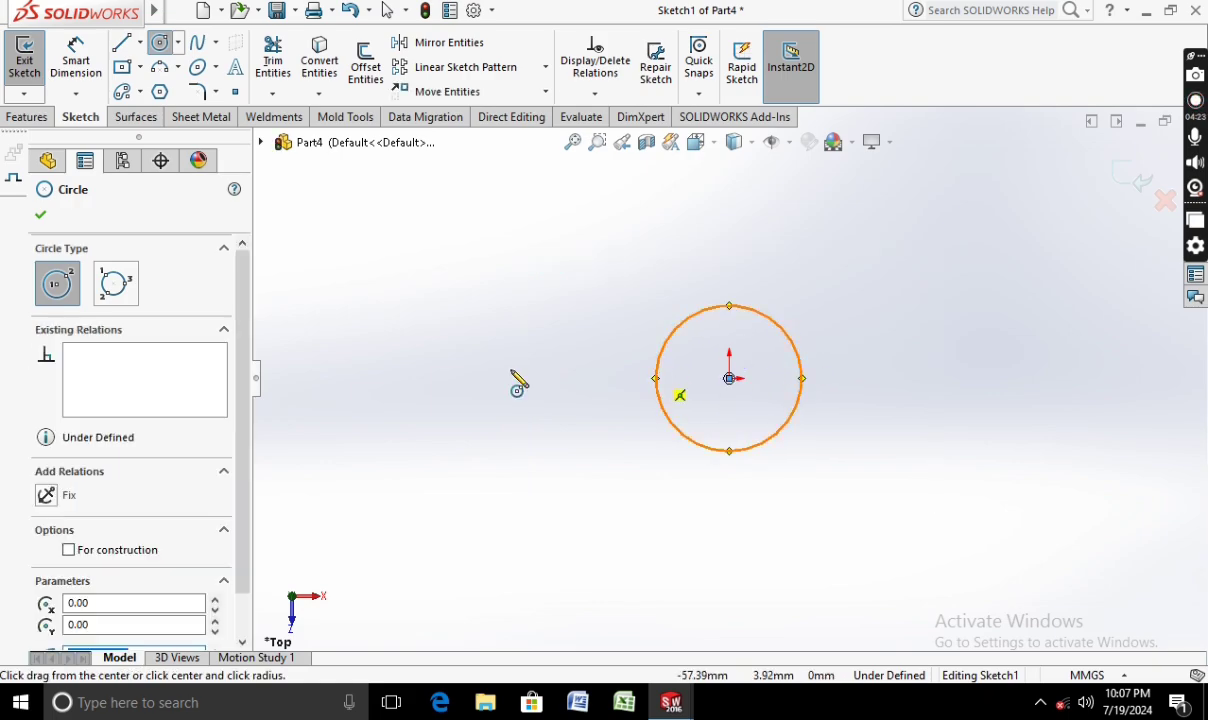
click(41, 217)
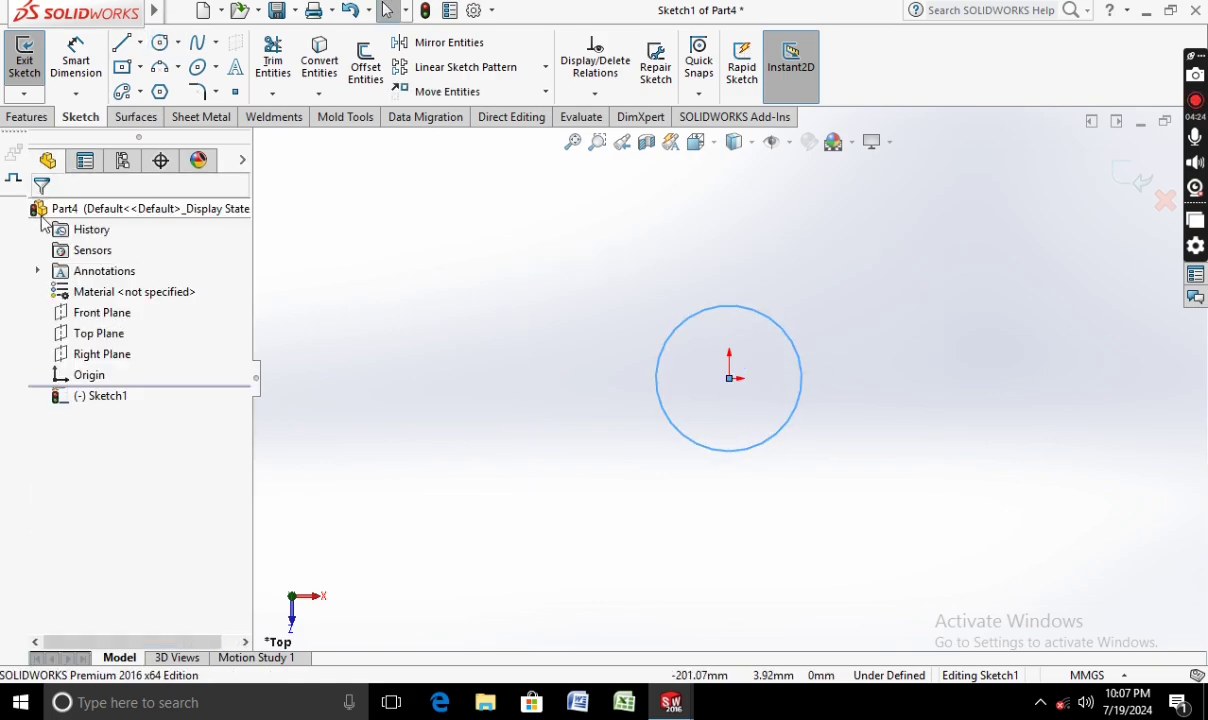
Dimension the circle's diameter as 60 mm.
click(75, 50)
click(679, 431)
click(603, 424)
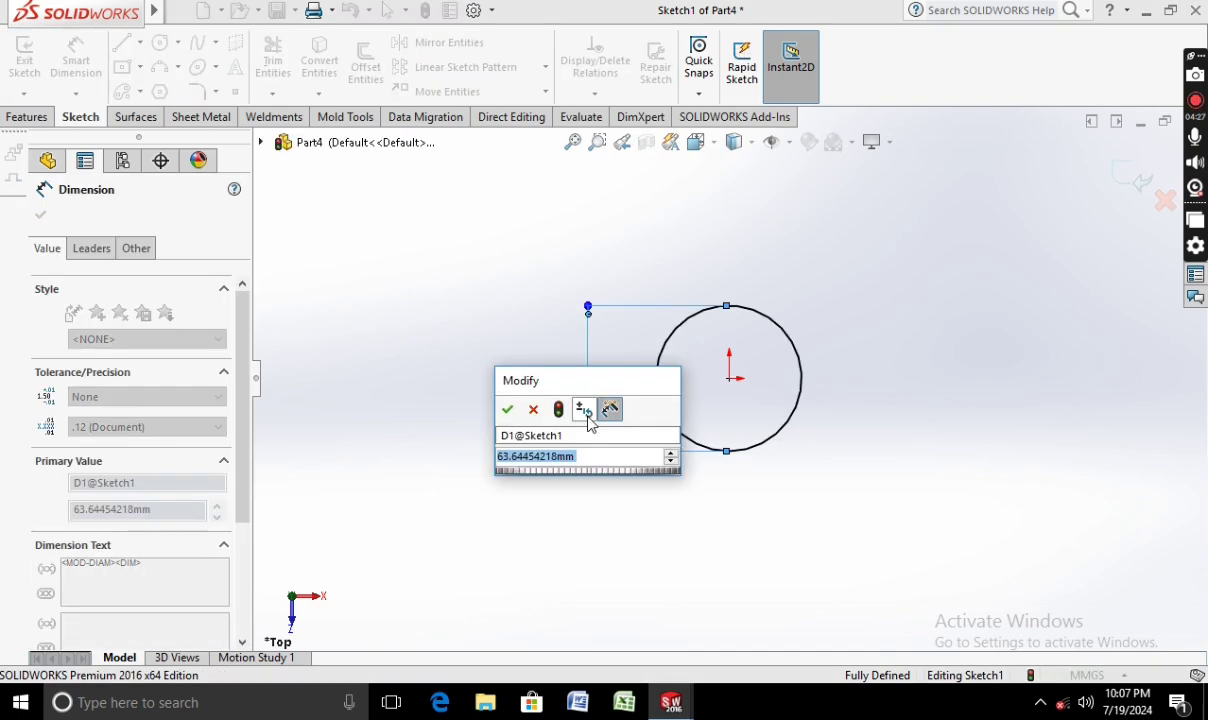
text(60)
key(Return)
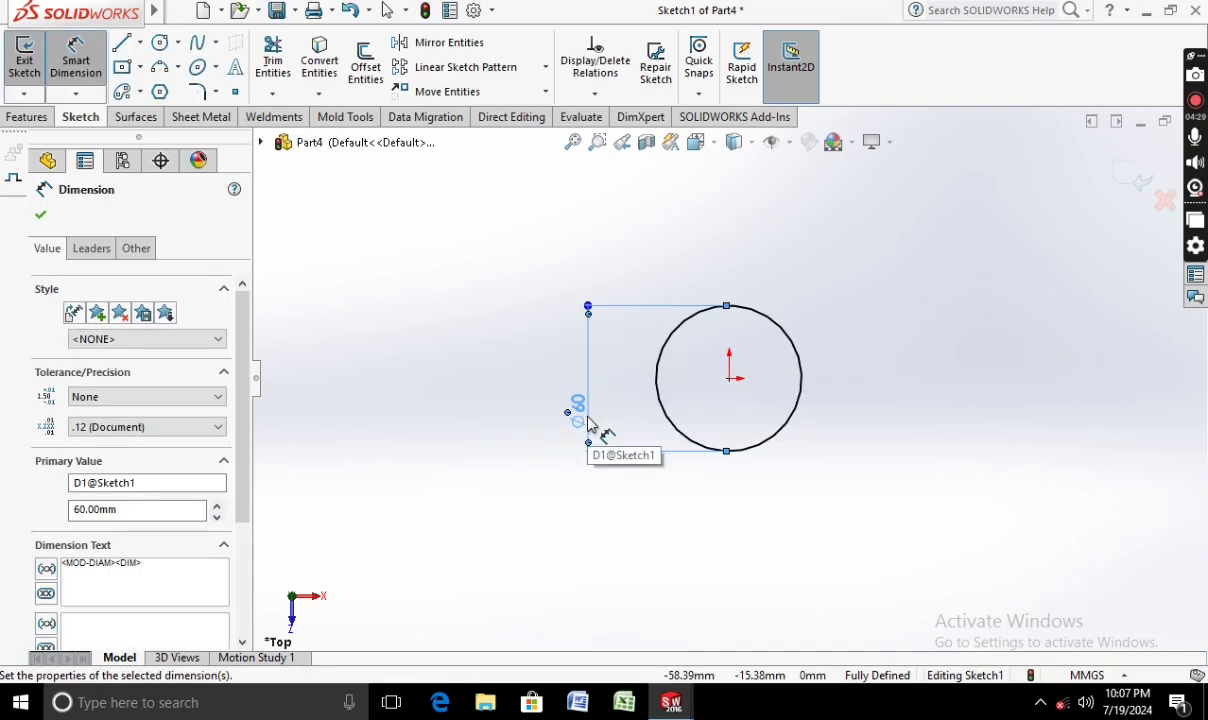
Change the circle's diameter to 80 mm and exit the sketch.
double_click(576, 410)
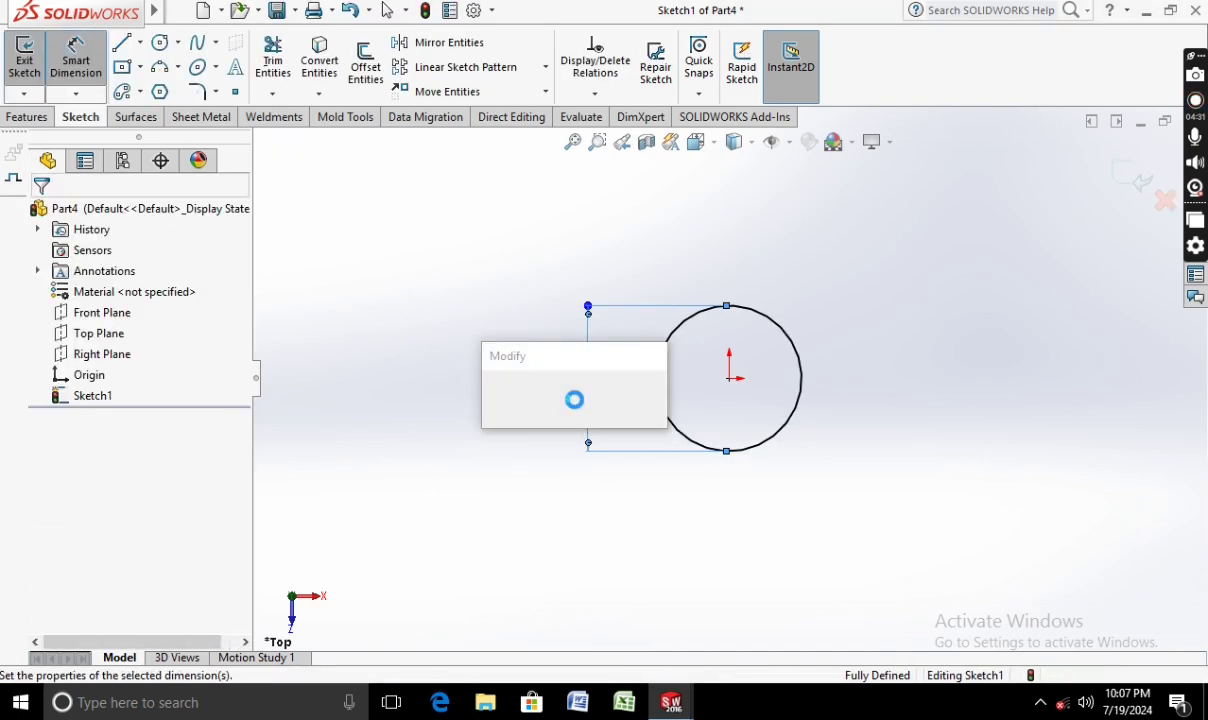
text(80)
key(Return)
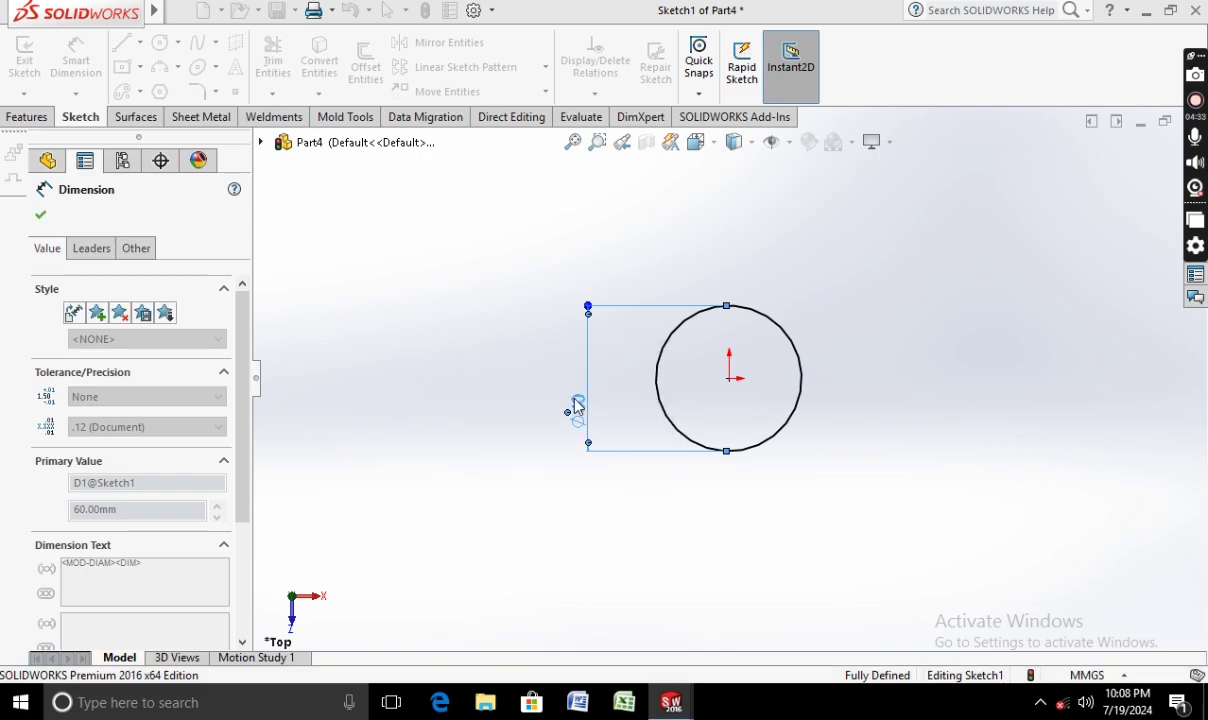
click(40, 219)
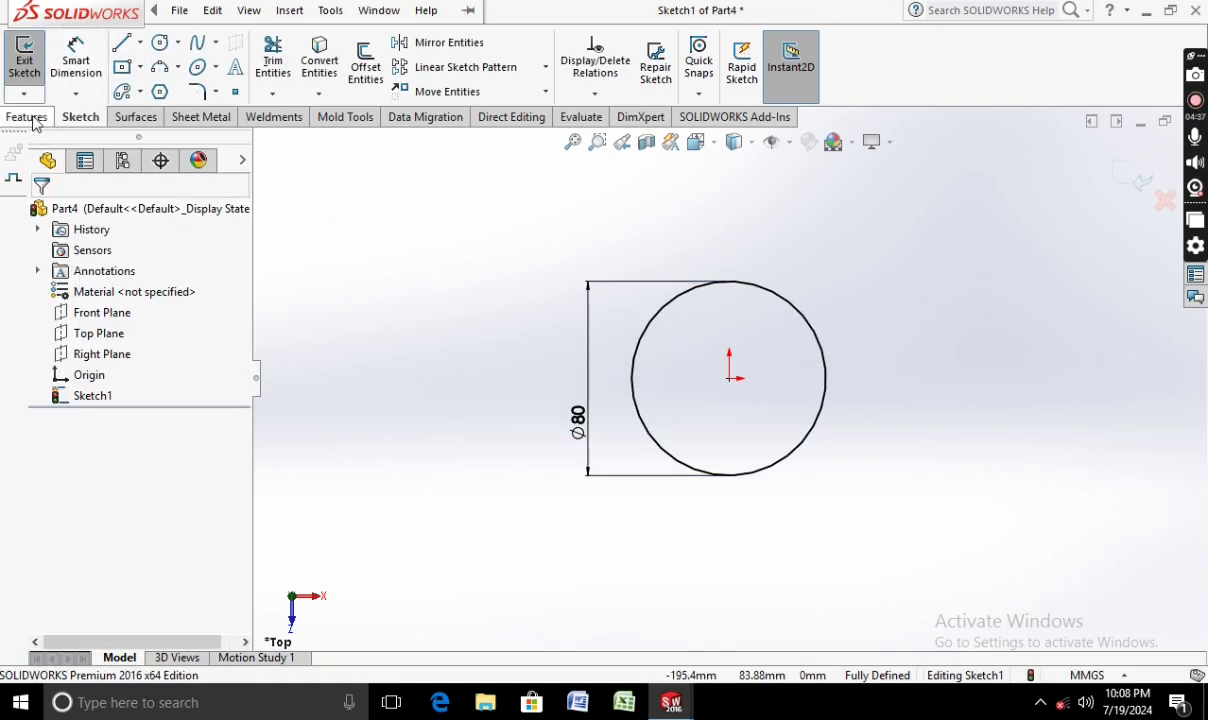
click(24, 58)
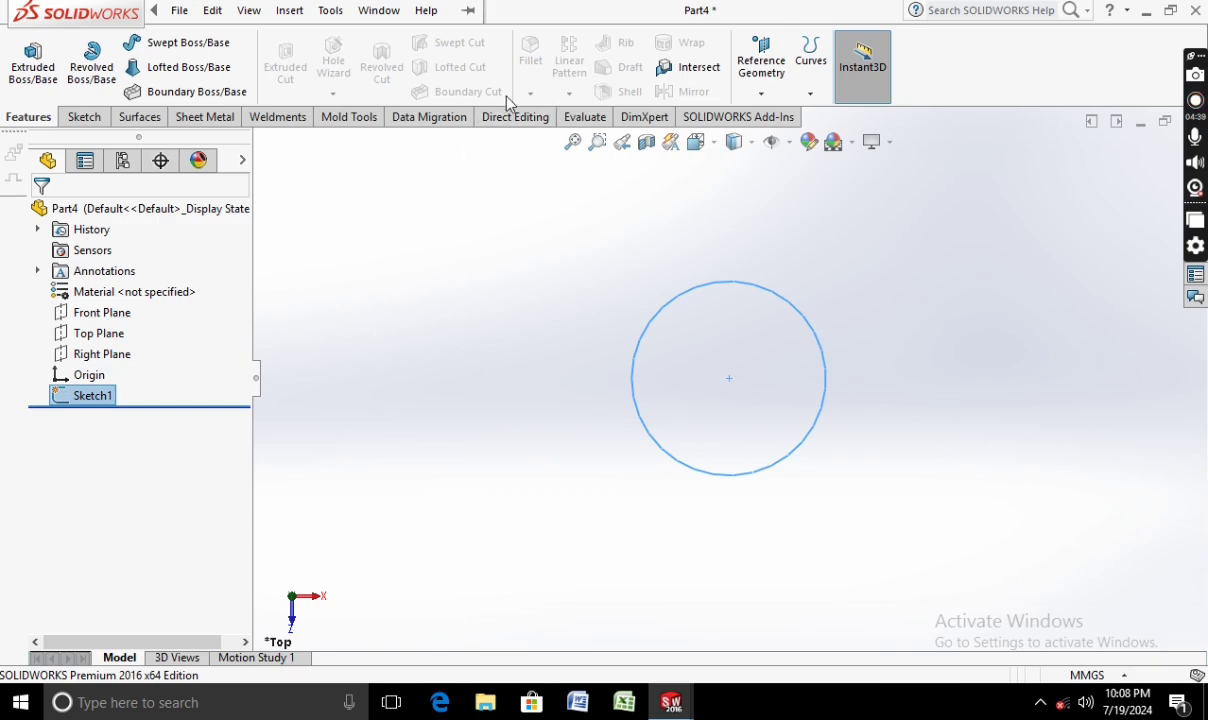
Create a reference plane offset 3 mm above the Top Plane.
click(764, 94)
click(776, 116)
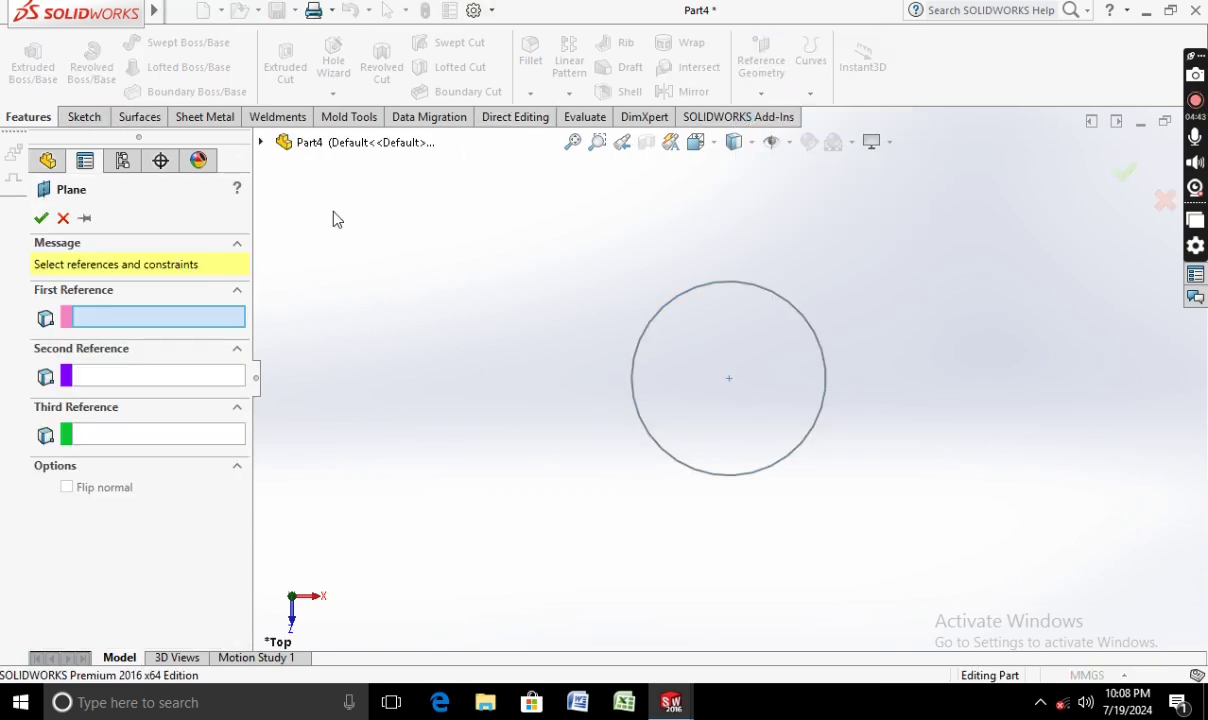
click(259, 144)
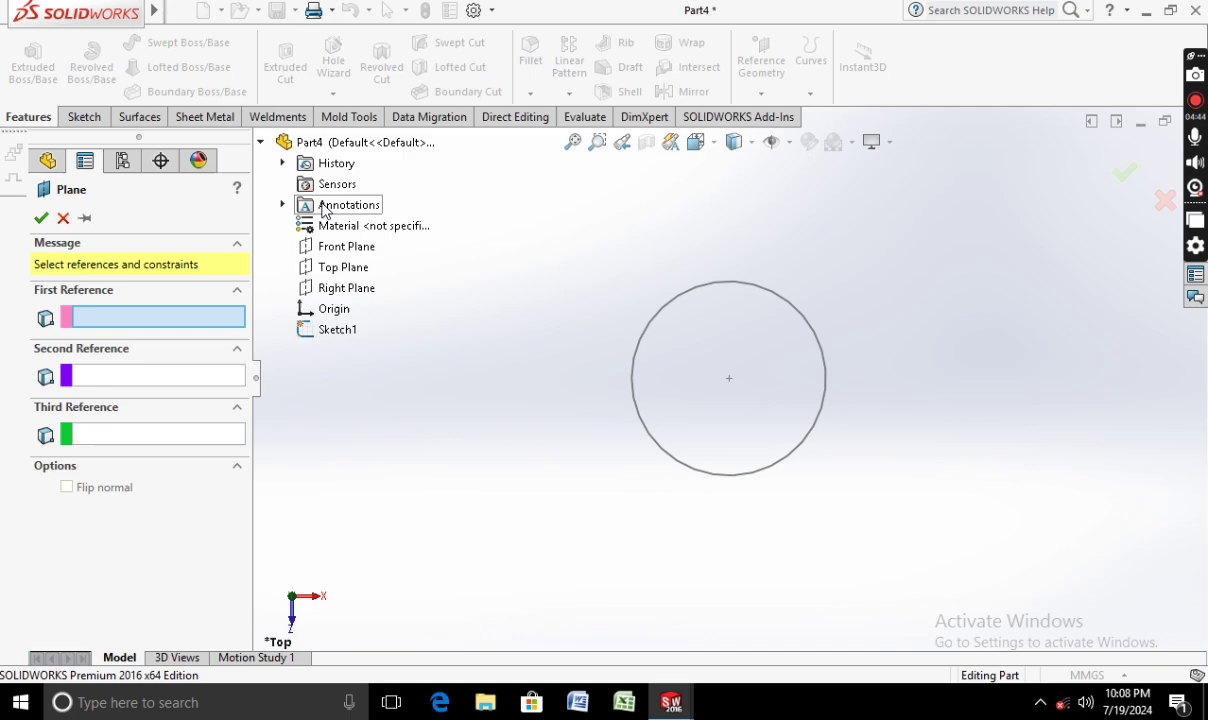
click(330, 268)
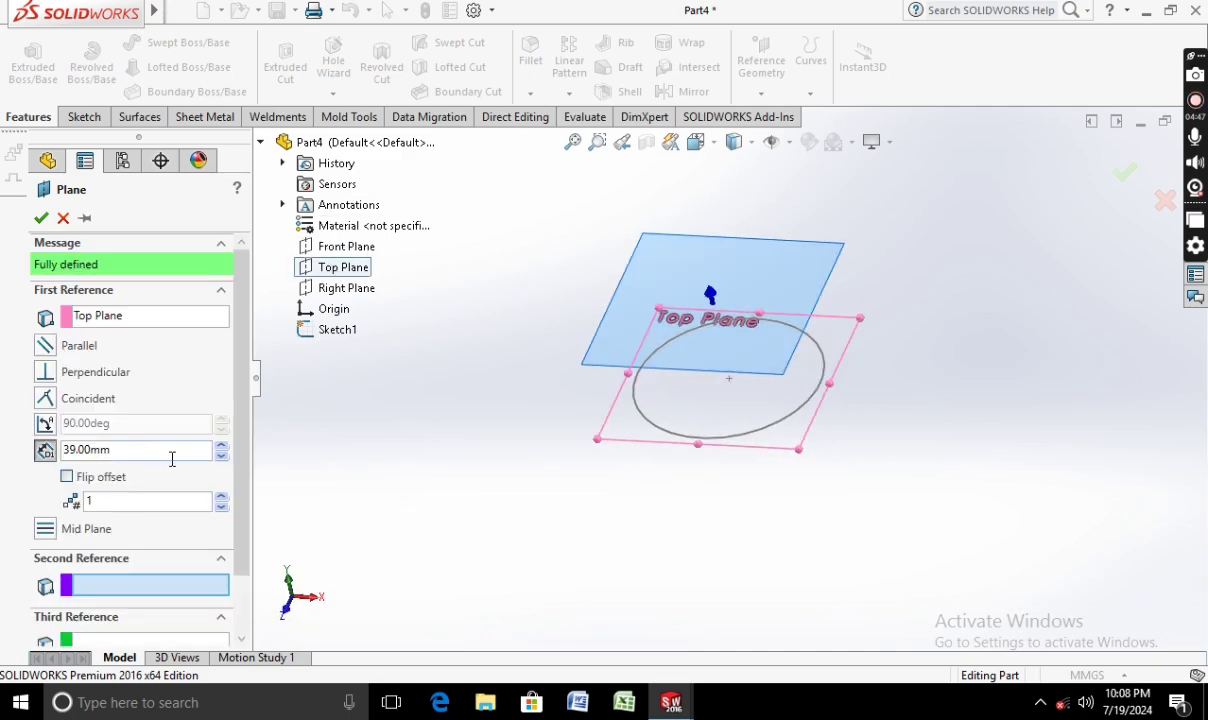
drag(162, 459, 70, 480)
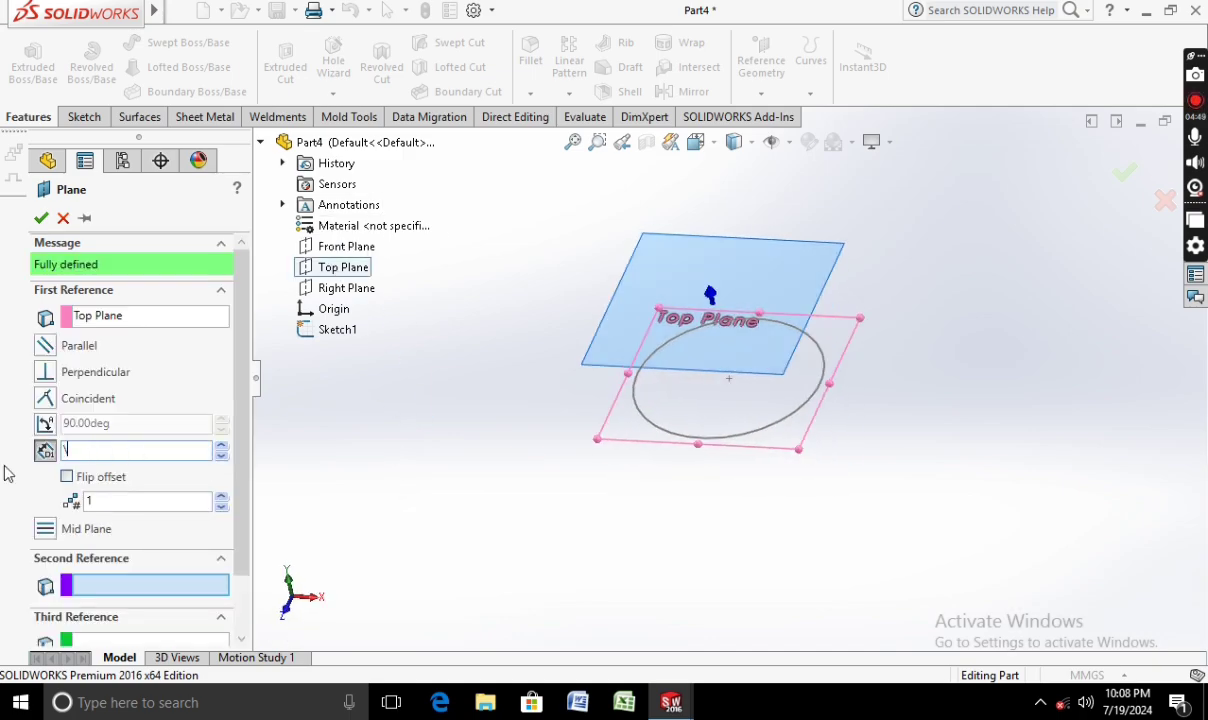
text(3)
key(Return)
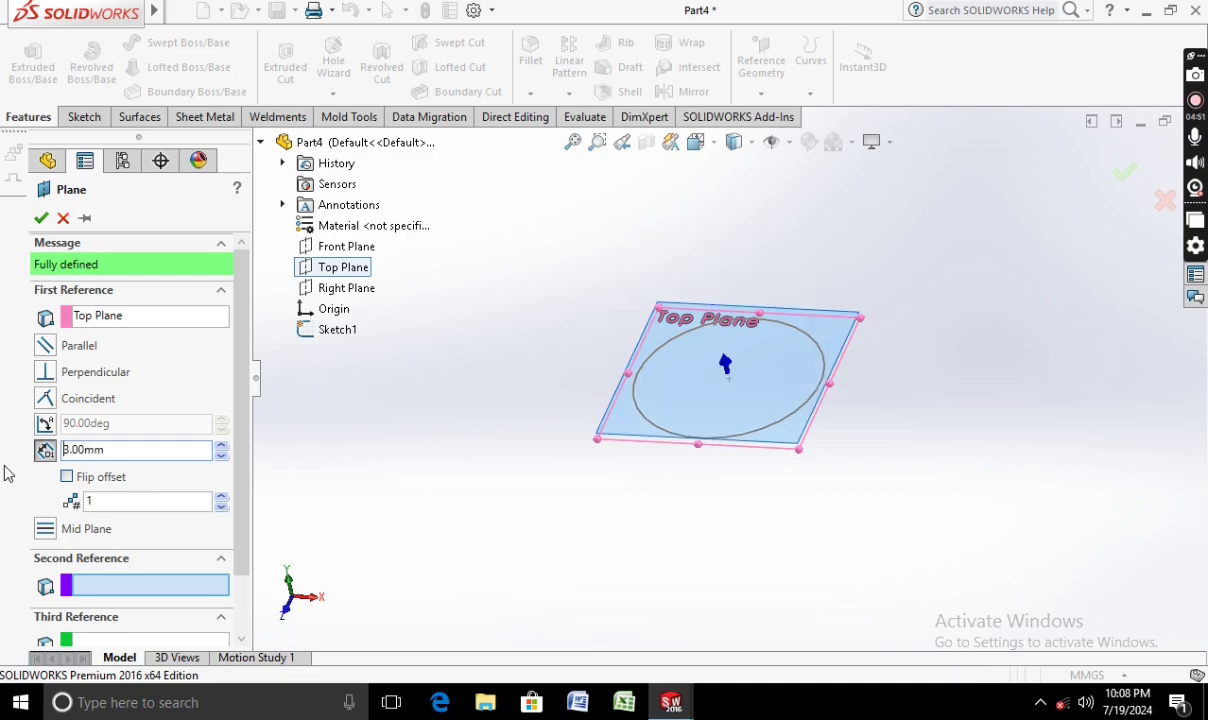
click(41, 220)
Start a sketch on the offset plane and draw a circle about 97 mm in diameter centred on the origin.
right_click(71, 424)
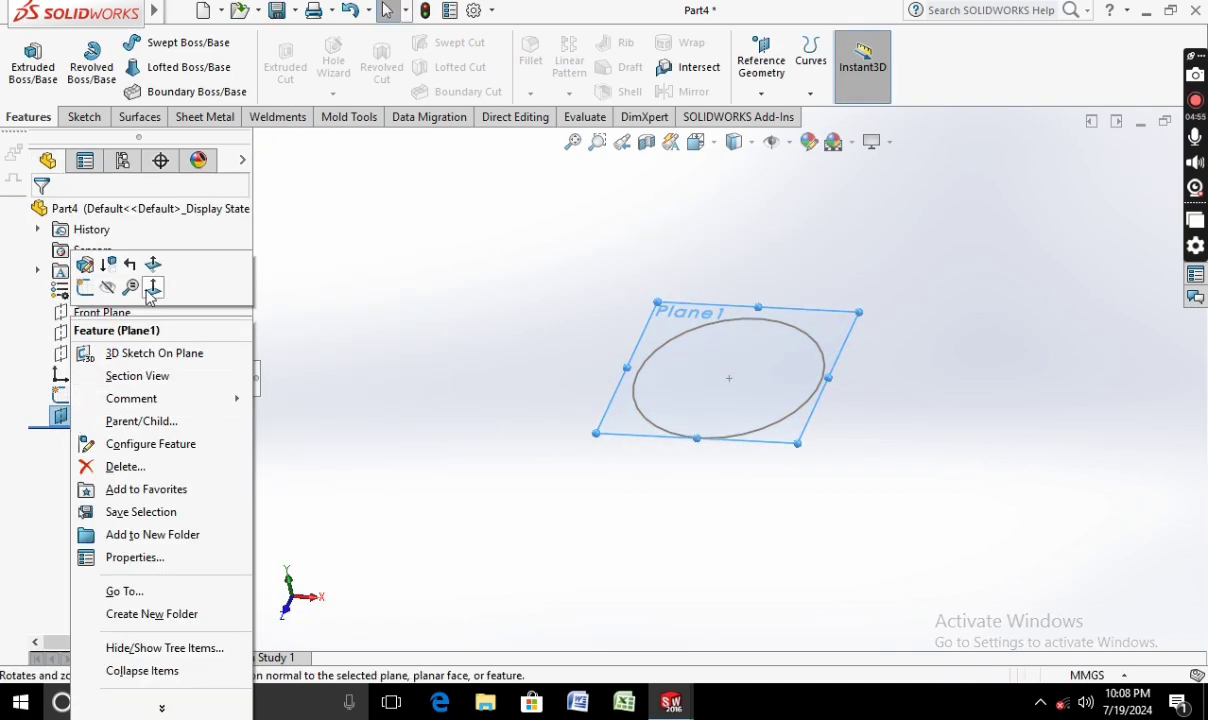
click(145, 284)
click(82, 117)
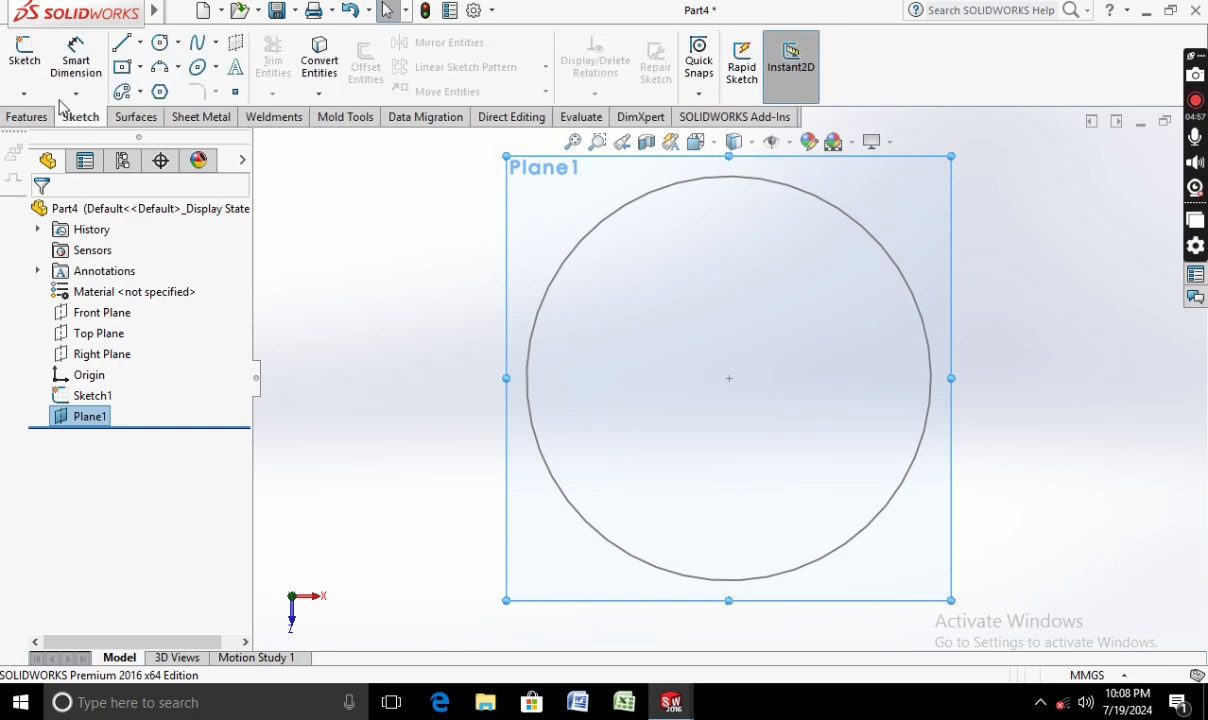
click(27, 72)
click(160, 42)
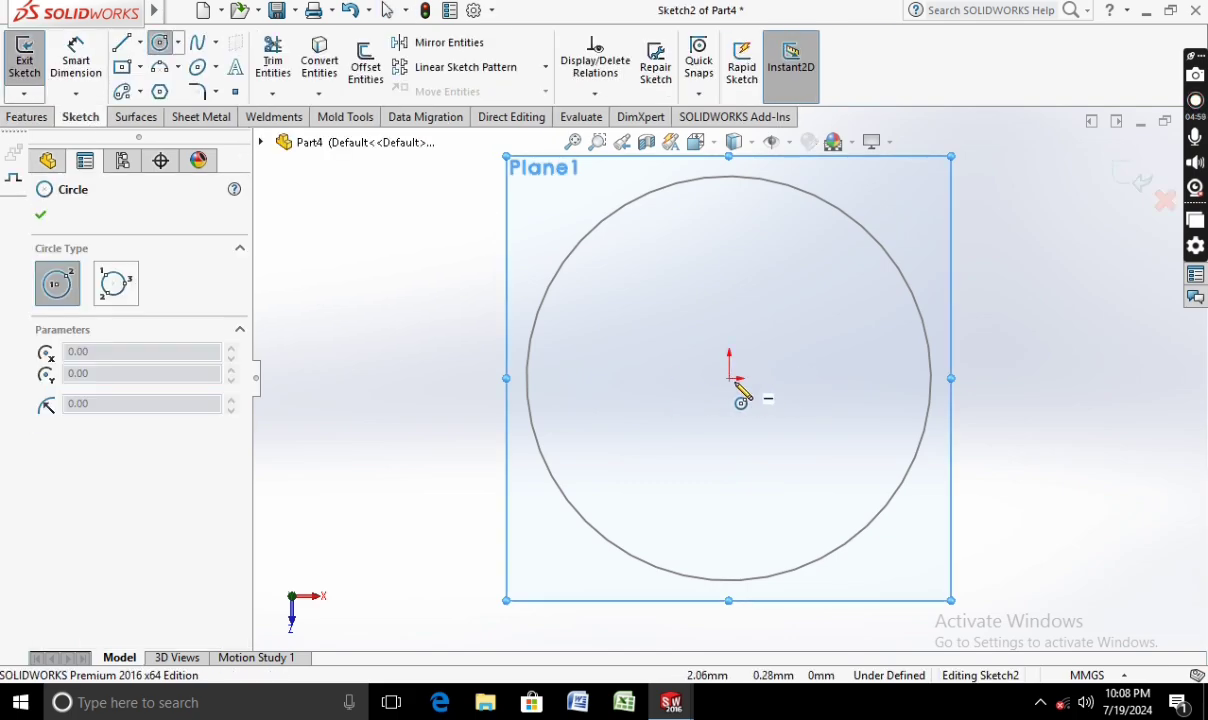
mouse_move(730, 378)
mouse_down()
mouse_move(992, 377)
mouse_move(975, 378)
mouse_up()
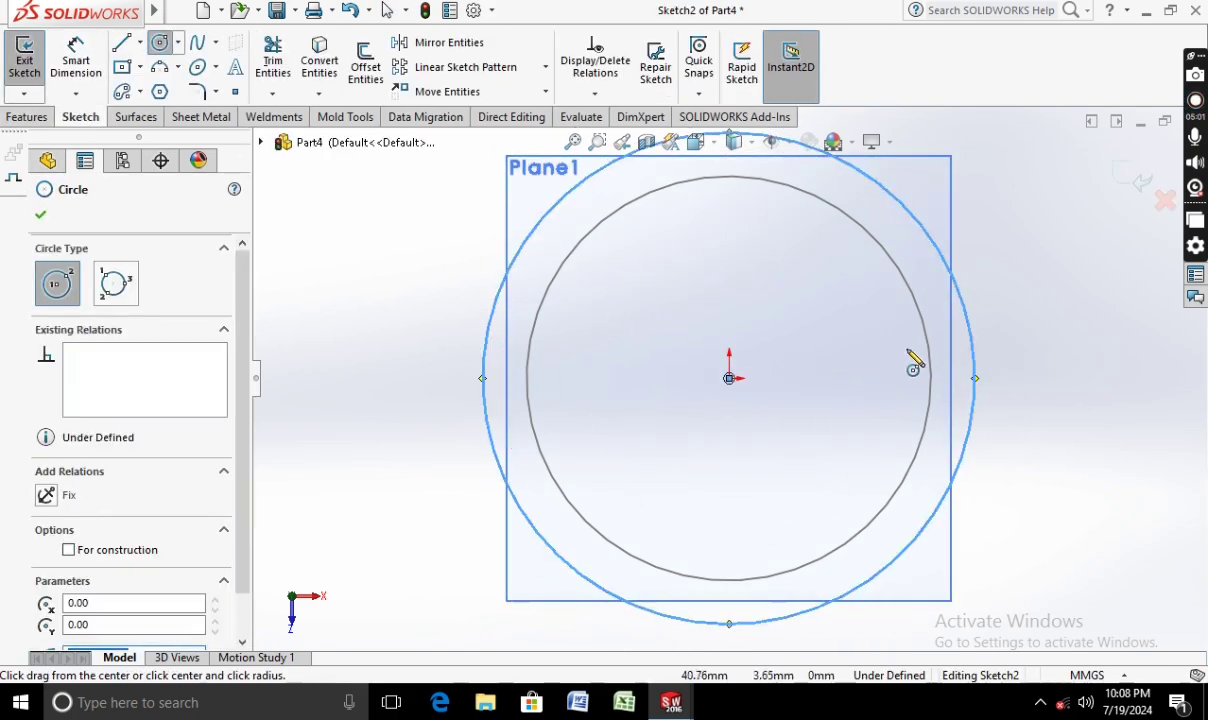
Dimension the larger circle's diameter as 100 mm and exit the sketch.
click(62, 70)
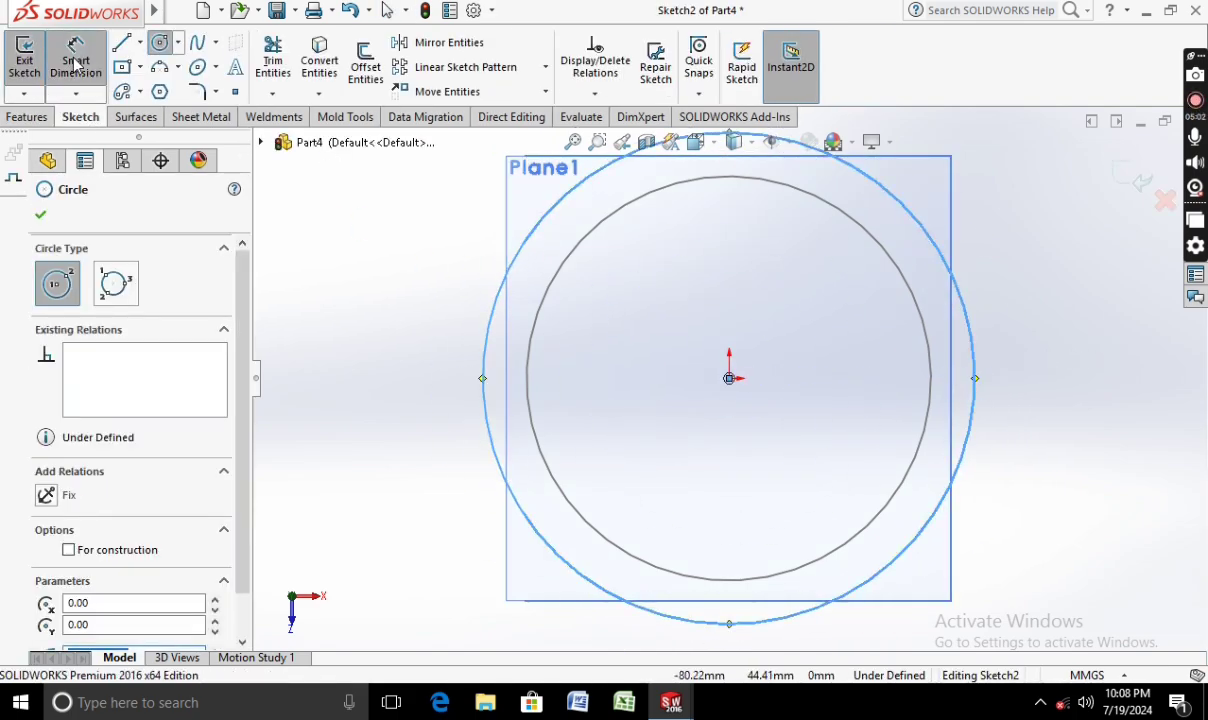
click(478, 418)
click(405, 410)
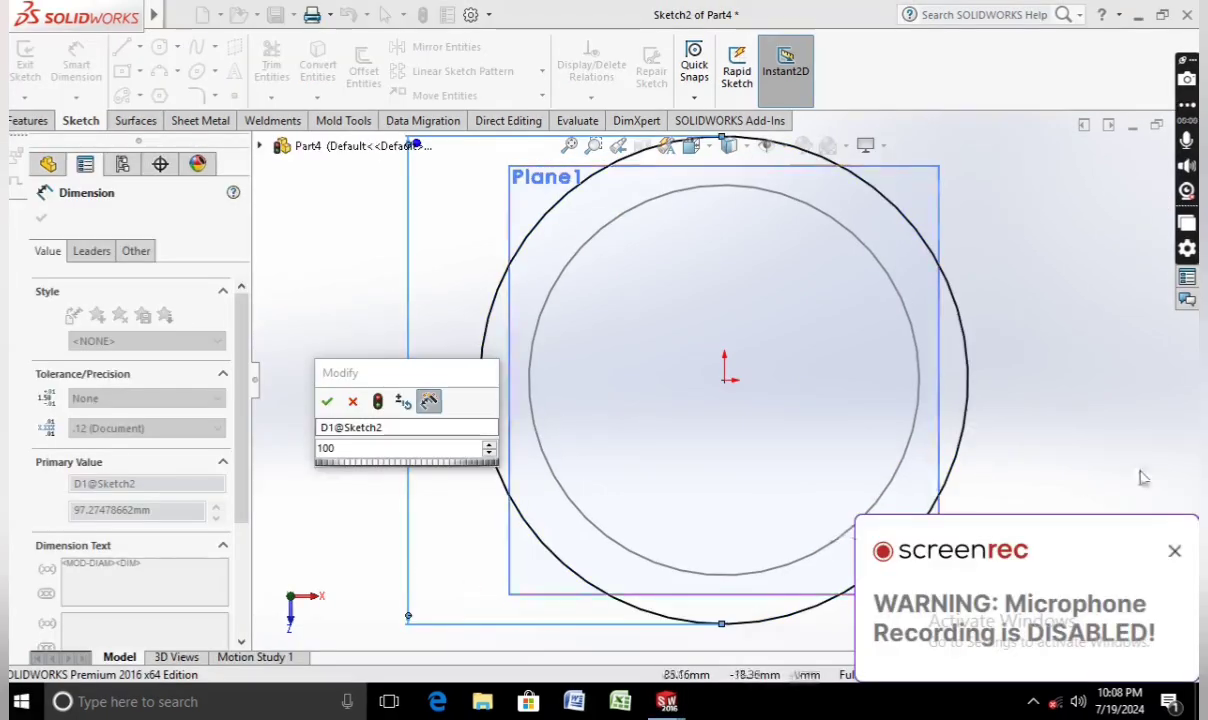
click(328, 402)
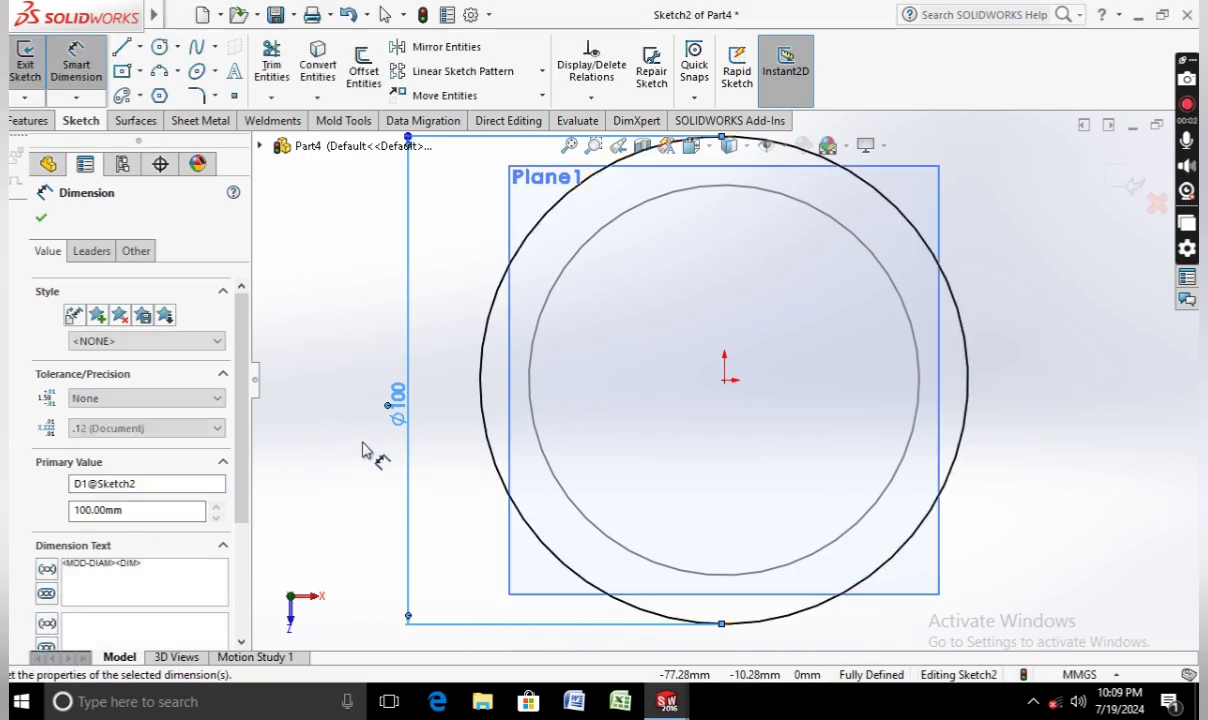
click(42, 221)
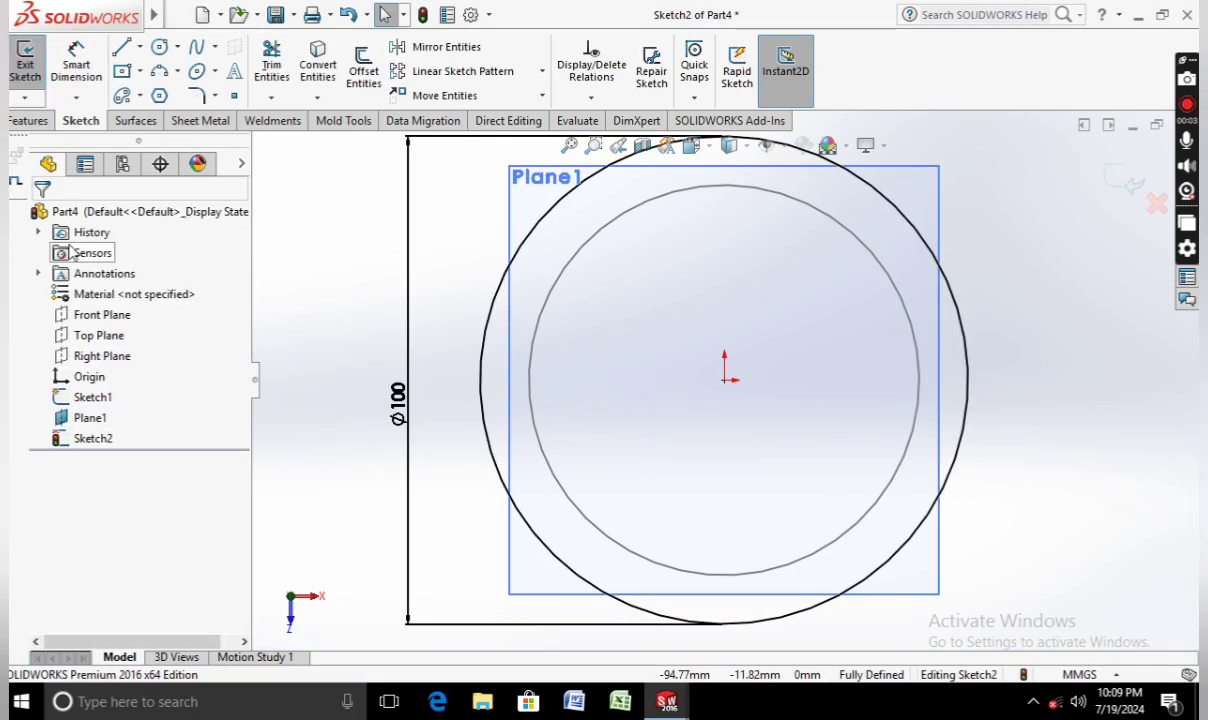
click(27, 66)
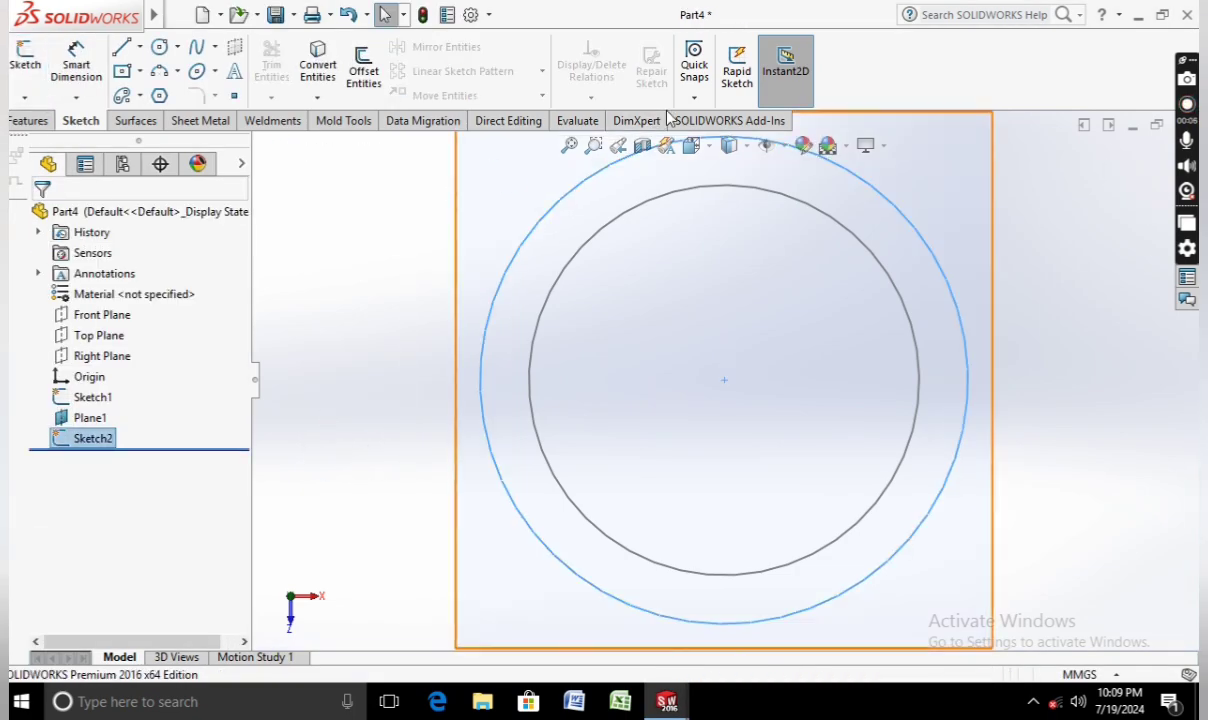
Create a reference plane offset 2 mm above the existing offset plane.
click(20, 124)
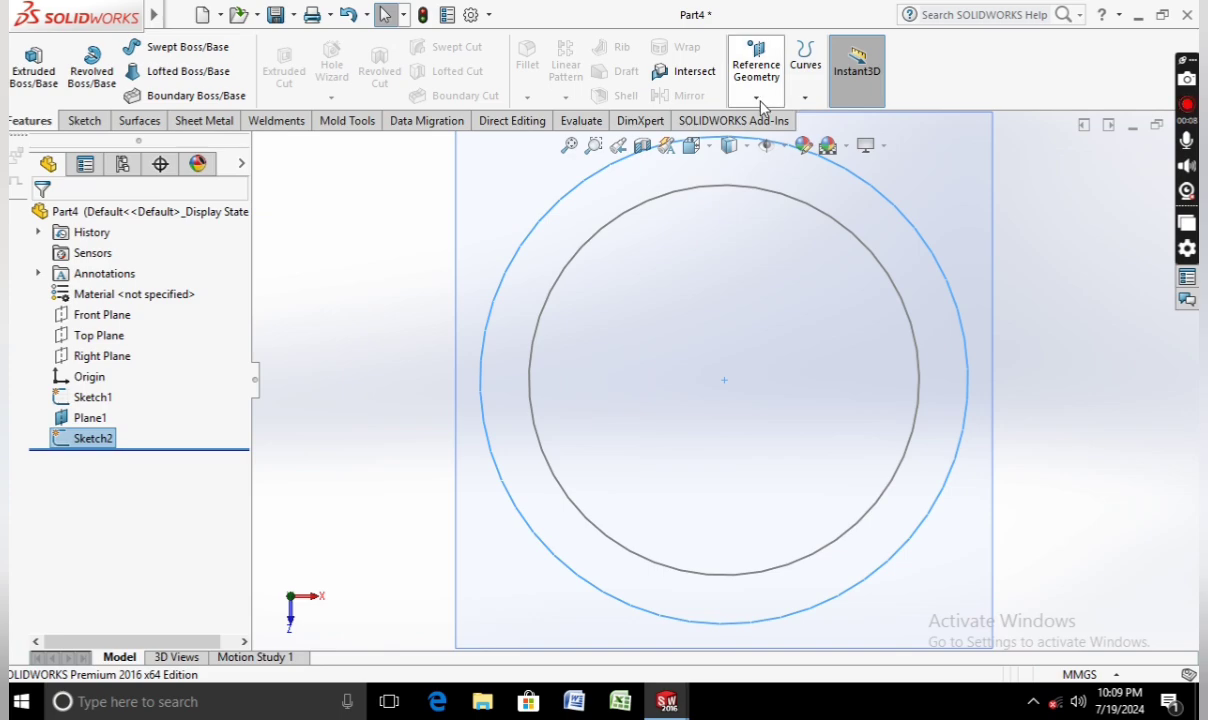
click(758, 99)
click(765, 119)
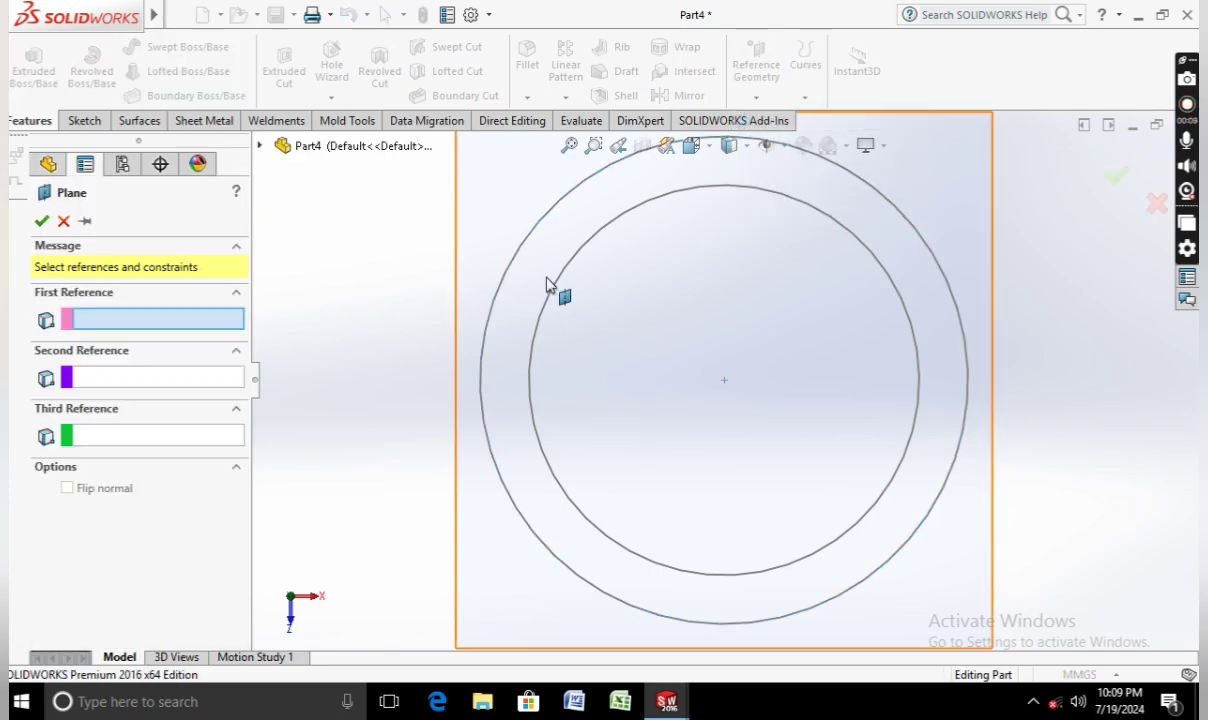
click(470, 240)
middle_drag(380, 399, 412, 186)
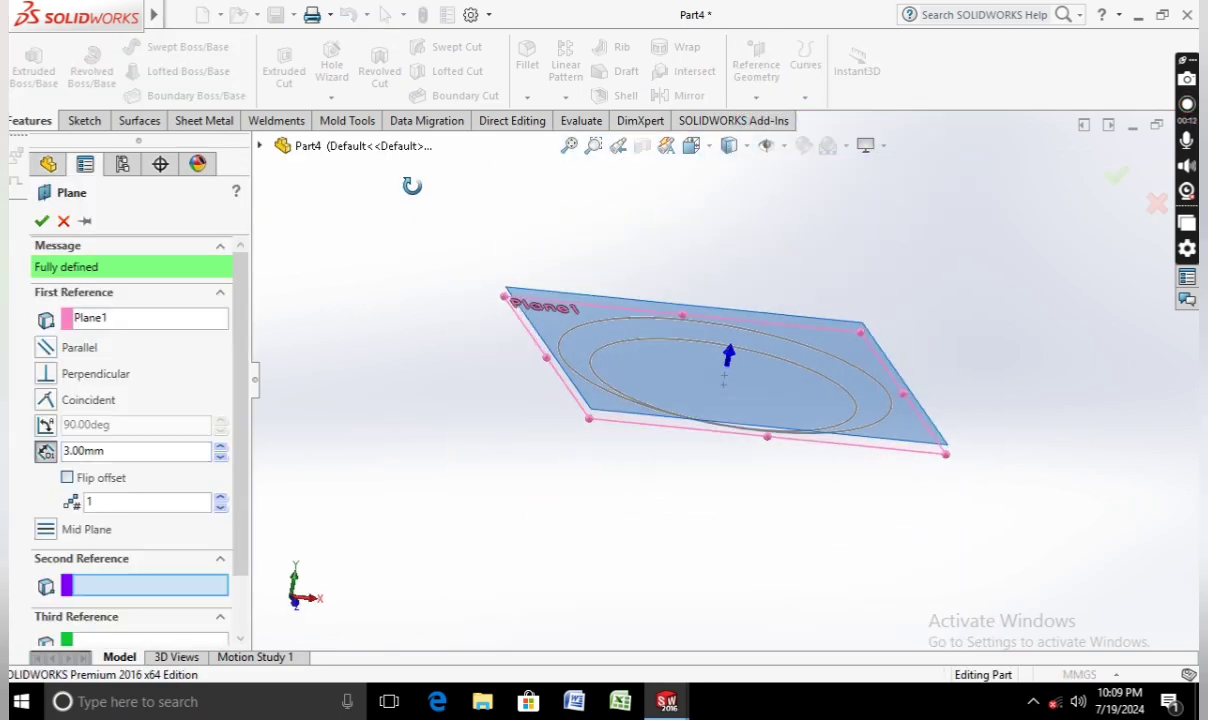
click(42, 453)
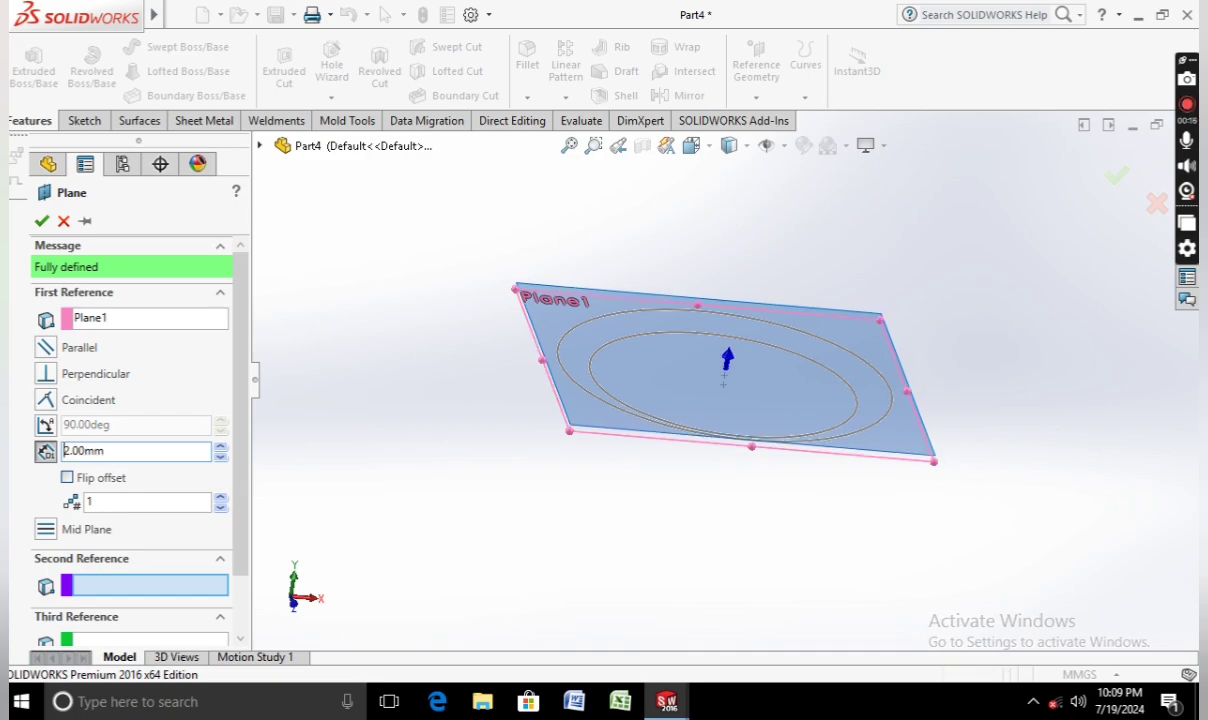
click(41, 221)
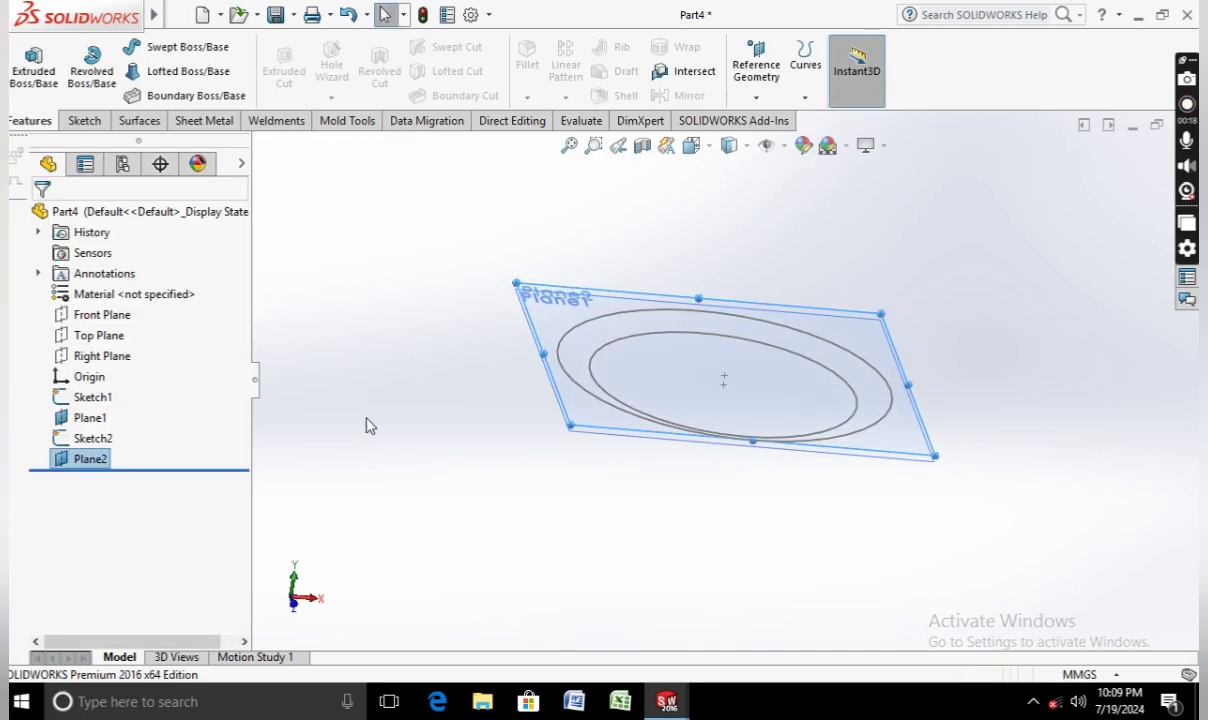
Start a sketch on the new upper plane and draw a circle about 115 mm in diameter centred on the origin.
right_click(88, 461)
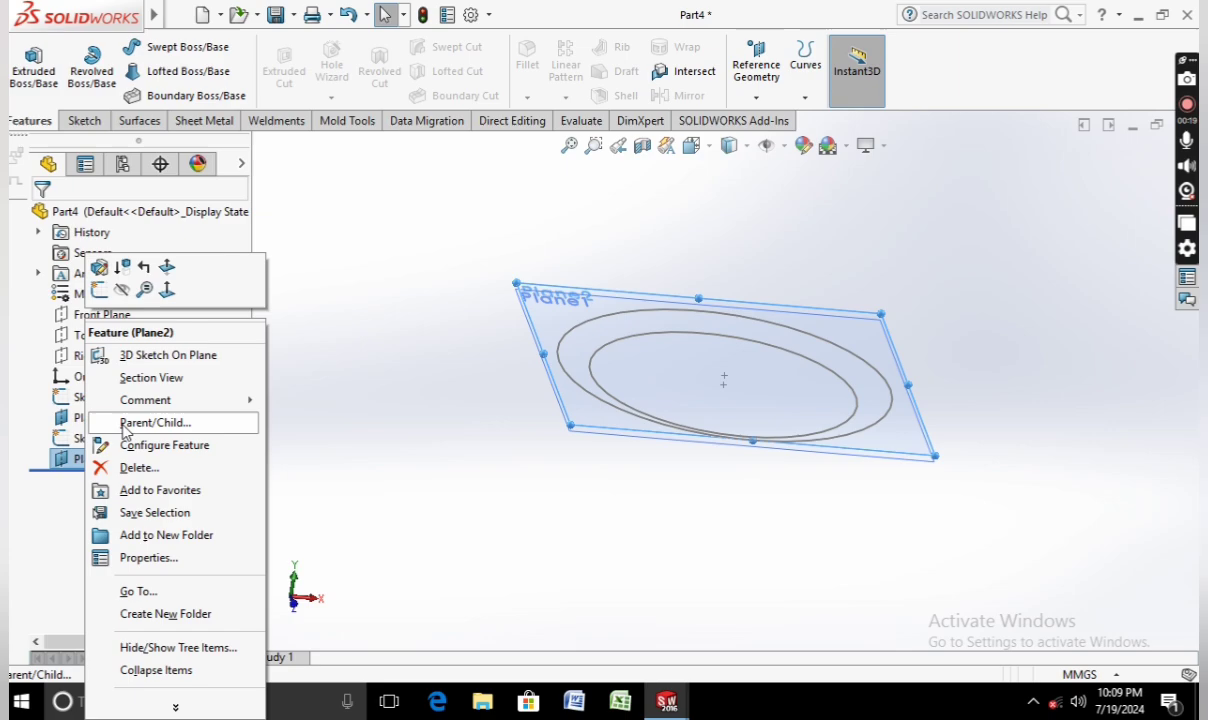
click(153, 278)
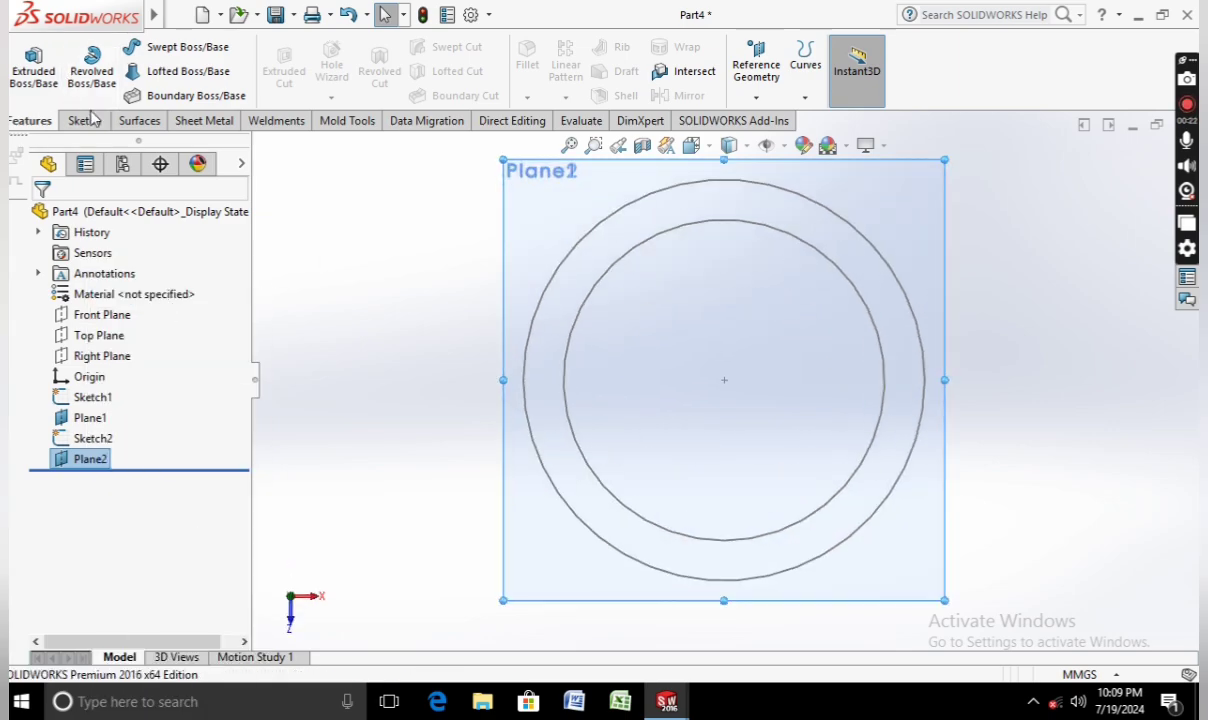
click(84, 120)
click(25, 62)
click(159, 47)
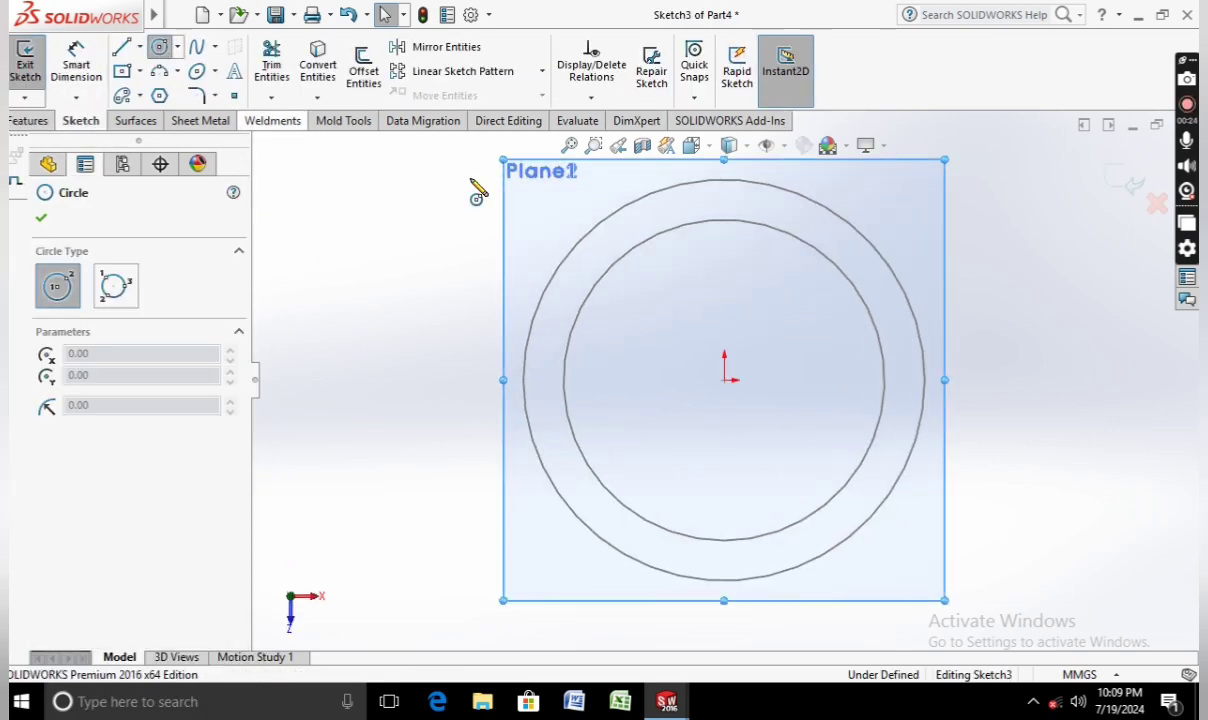
click(724, 379)
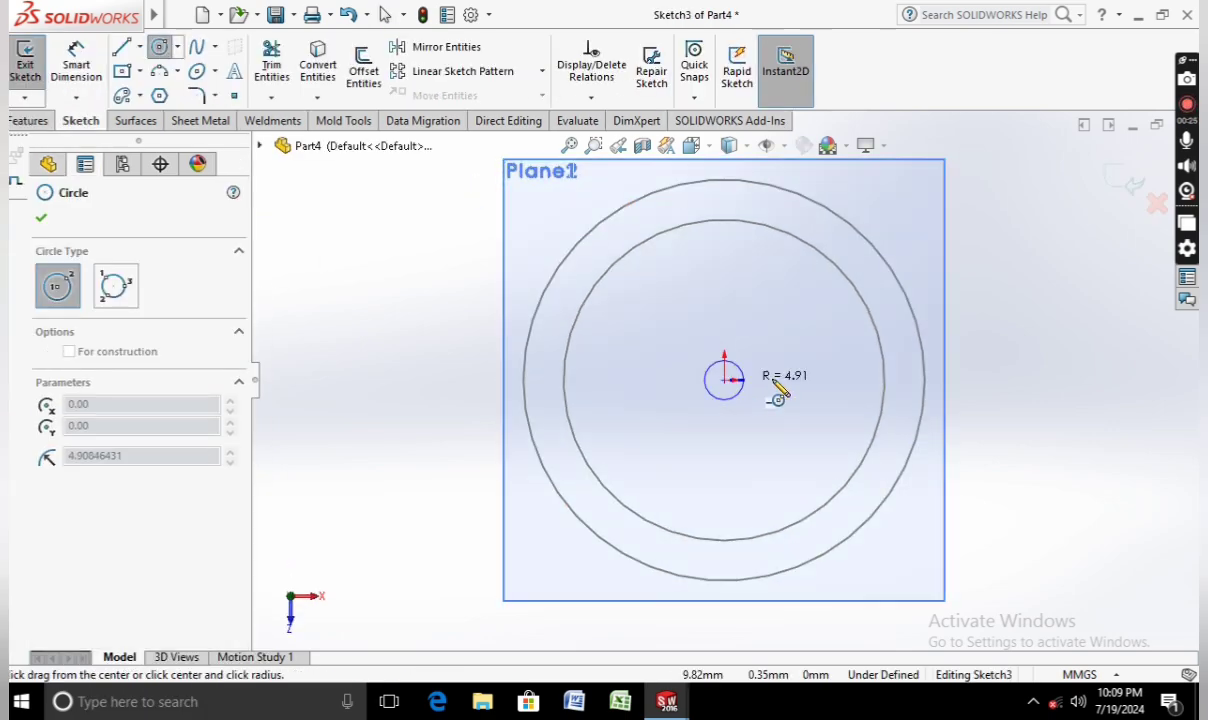
click(951, 362)
key(Escape)
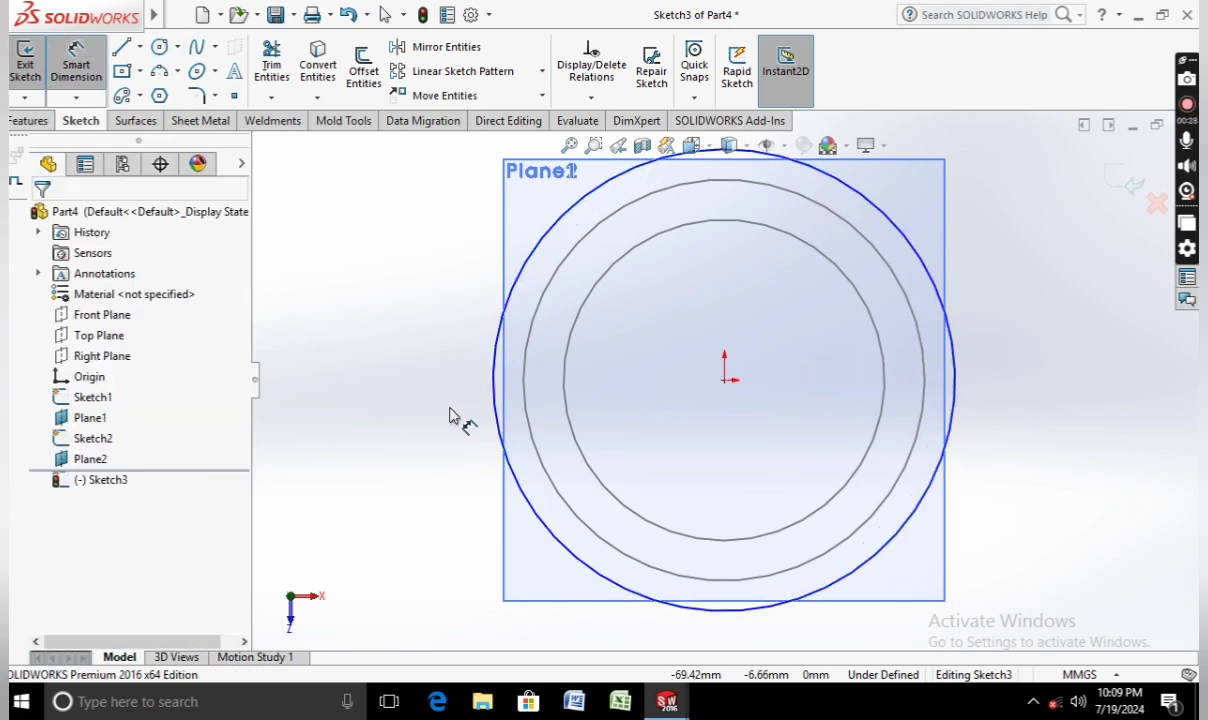
Dimension the outermost circle's diameter as 140 mm.
click(494, 420)
click(414, 422)
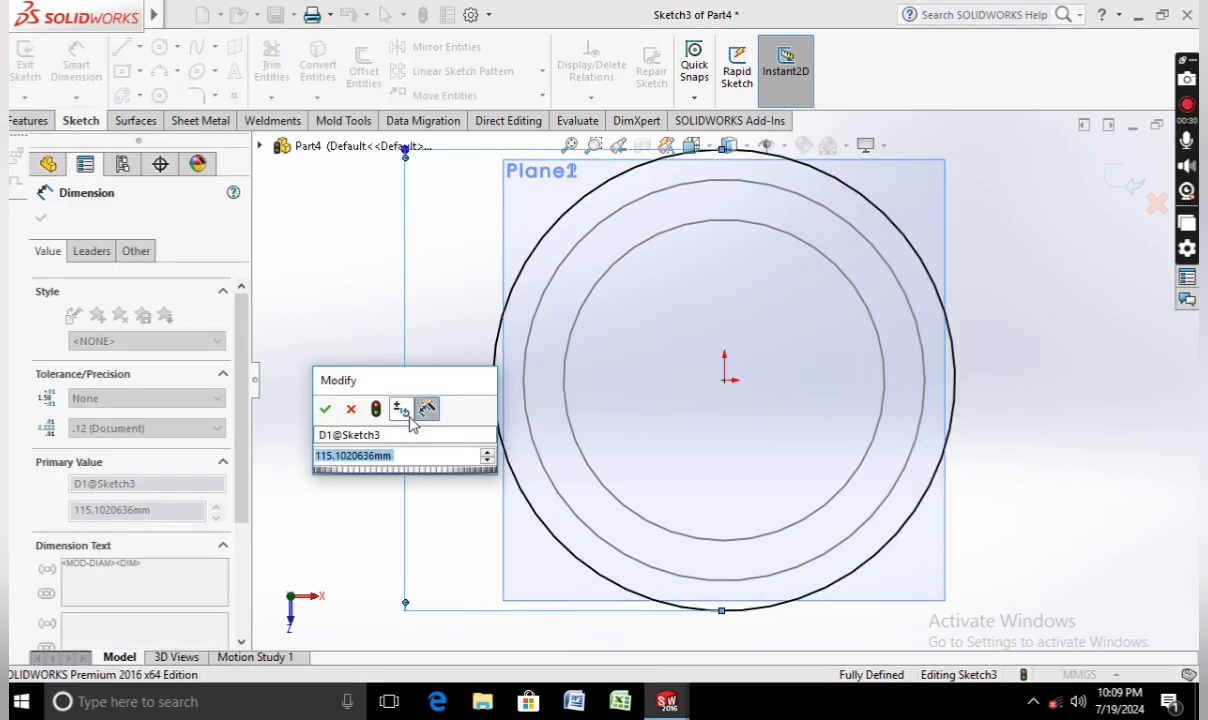
text(140)
key(Return)
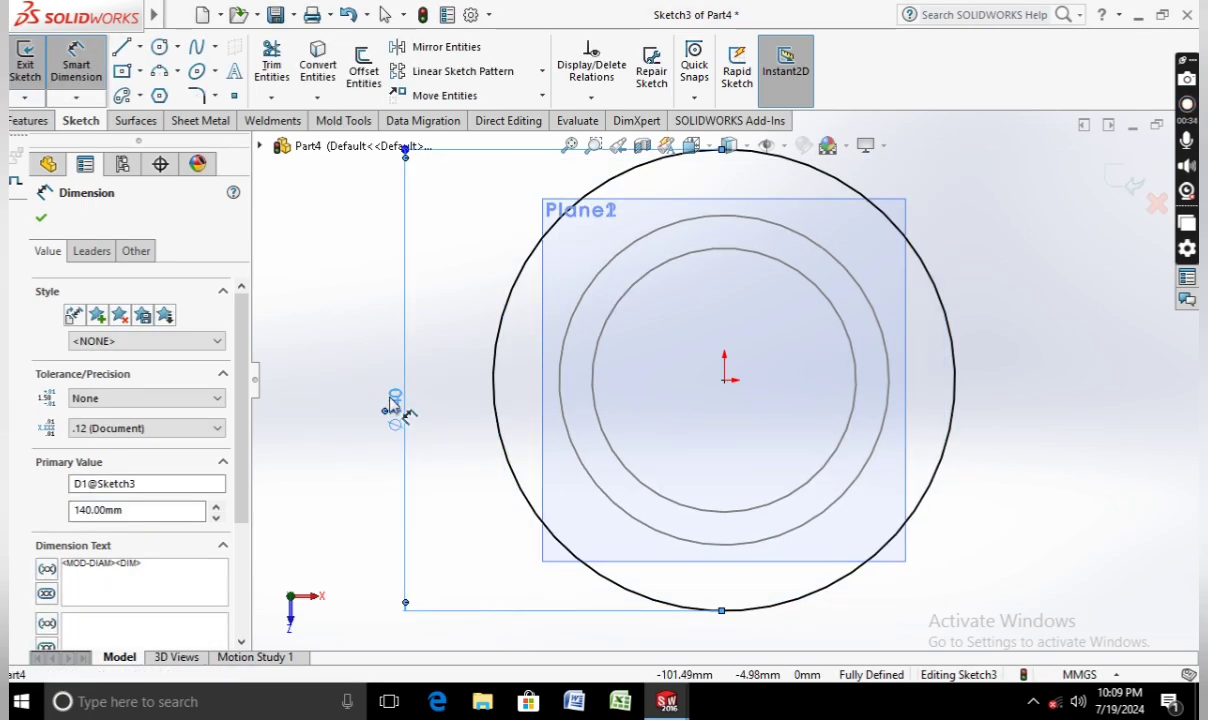
Change the outermost circle's diameter to 120 mm and exit the sketch.
double_click(392, 403)
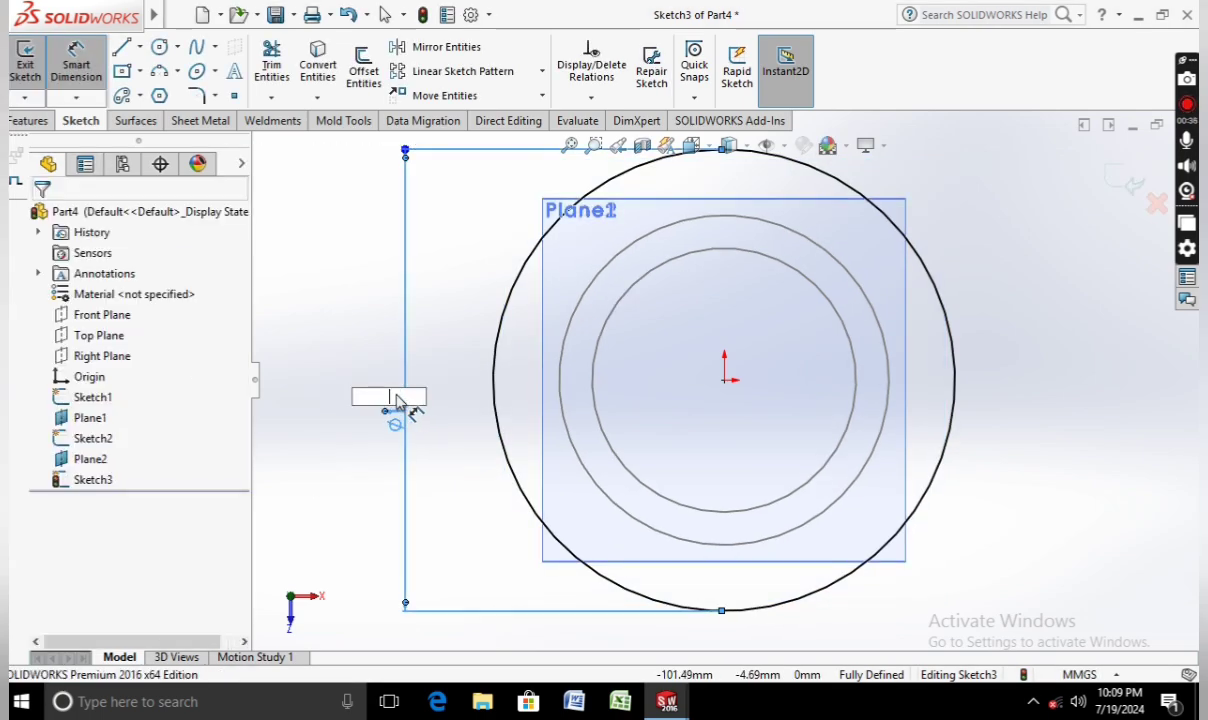
text(120)
key(Return)
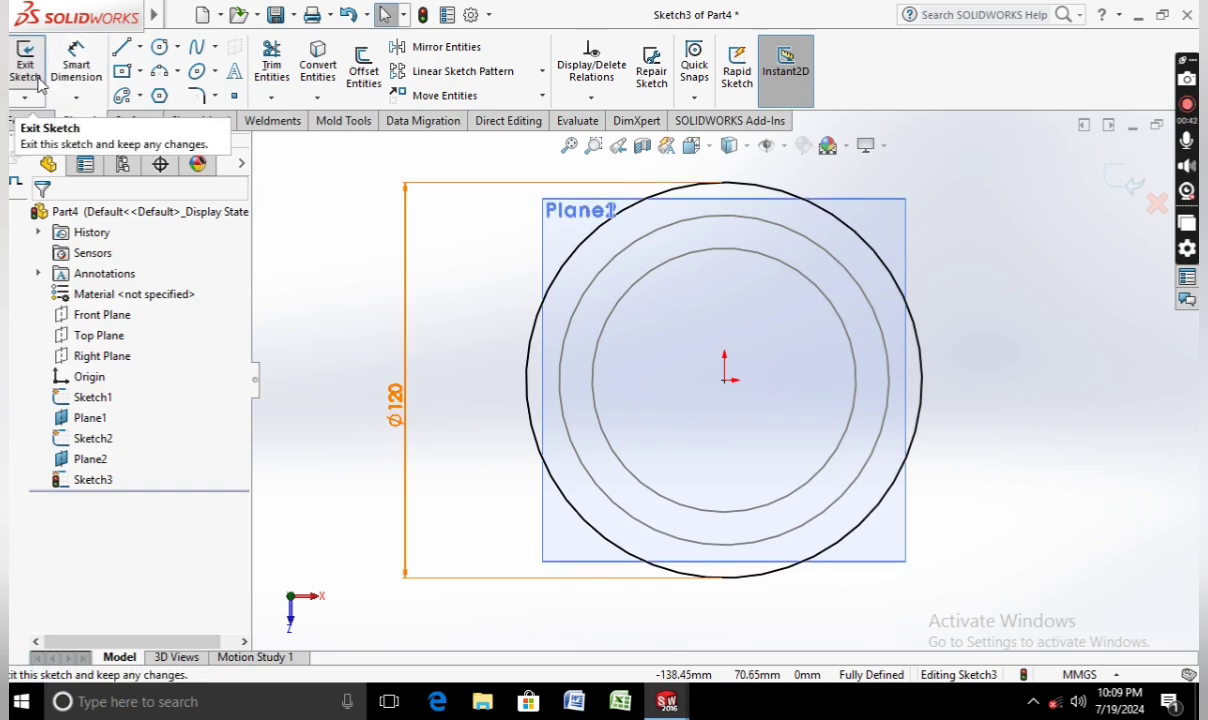
click(26, 66)
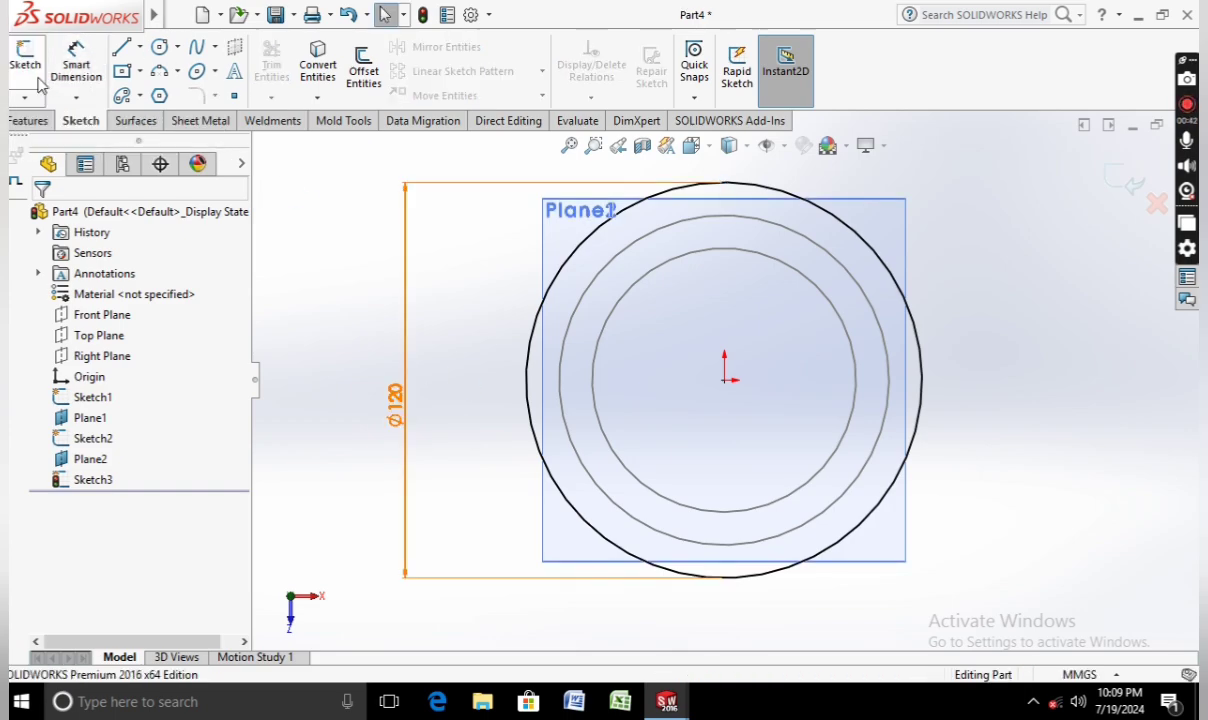
Hide both offset reference planes, Plane2 and Plane1.
click(97, 456)
right_click(97, 456)
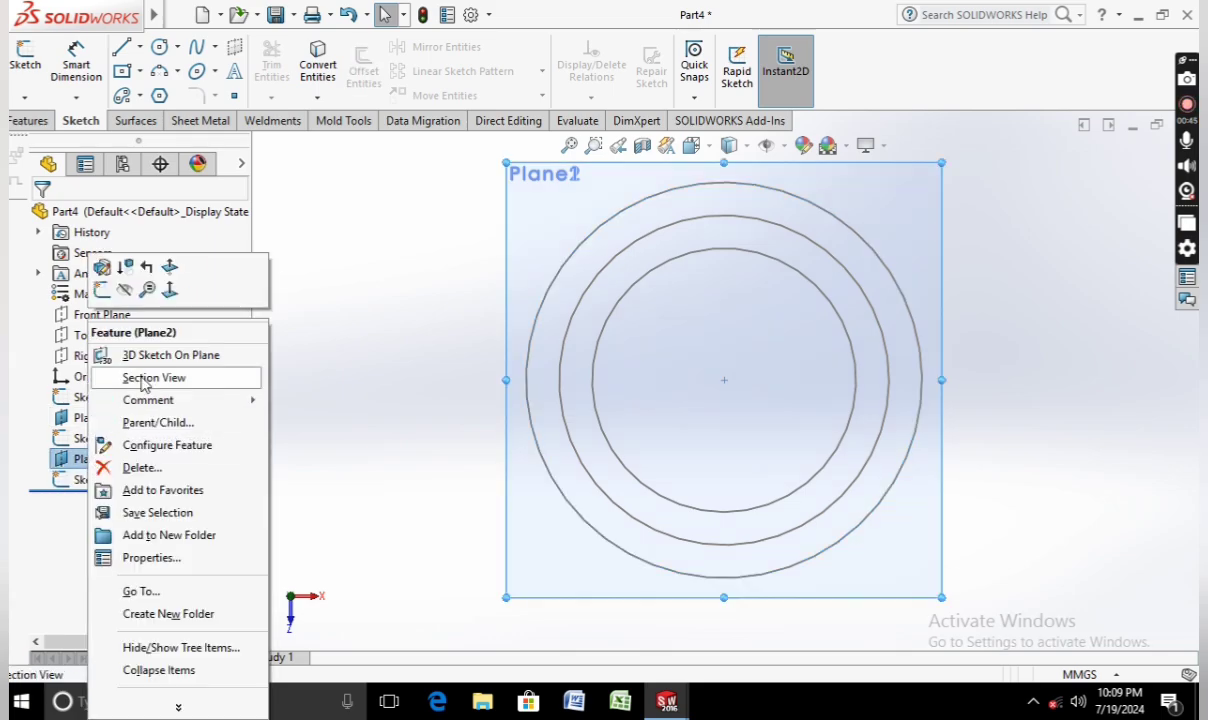
click(125, 290)
right_click(85, 421)
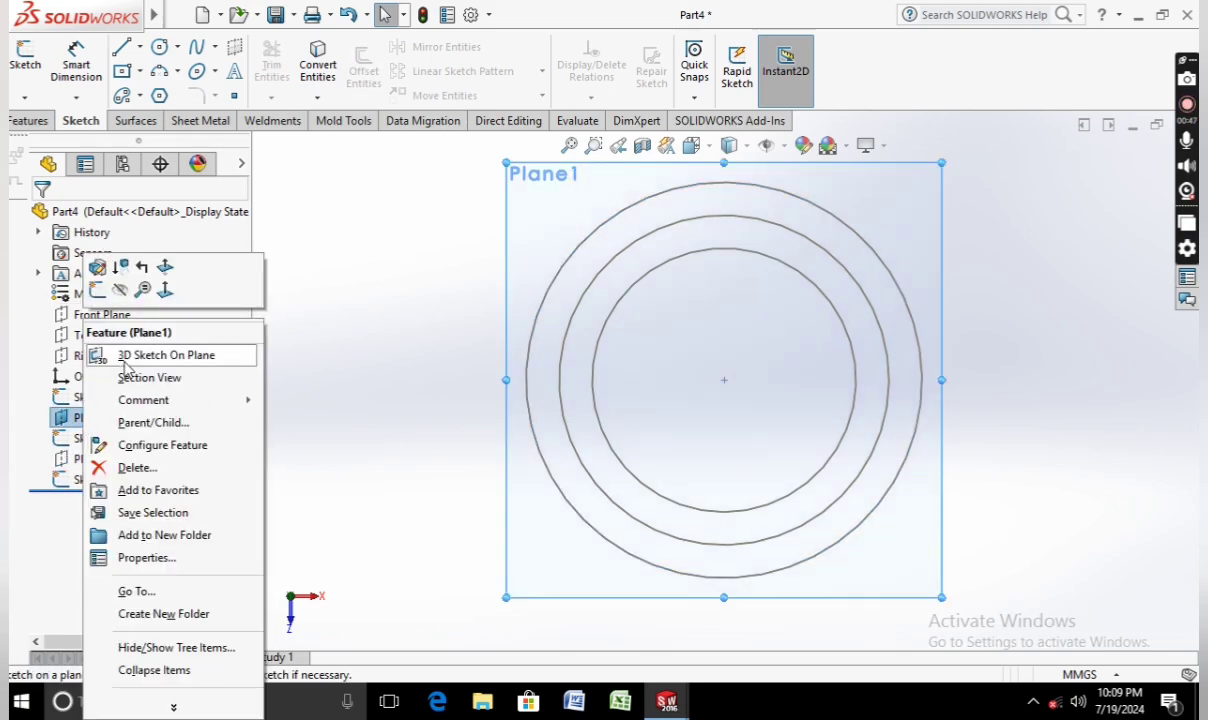
click(119, 290)
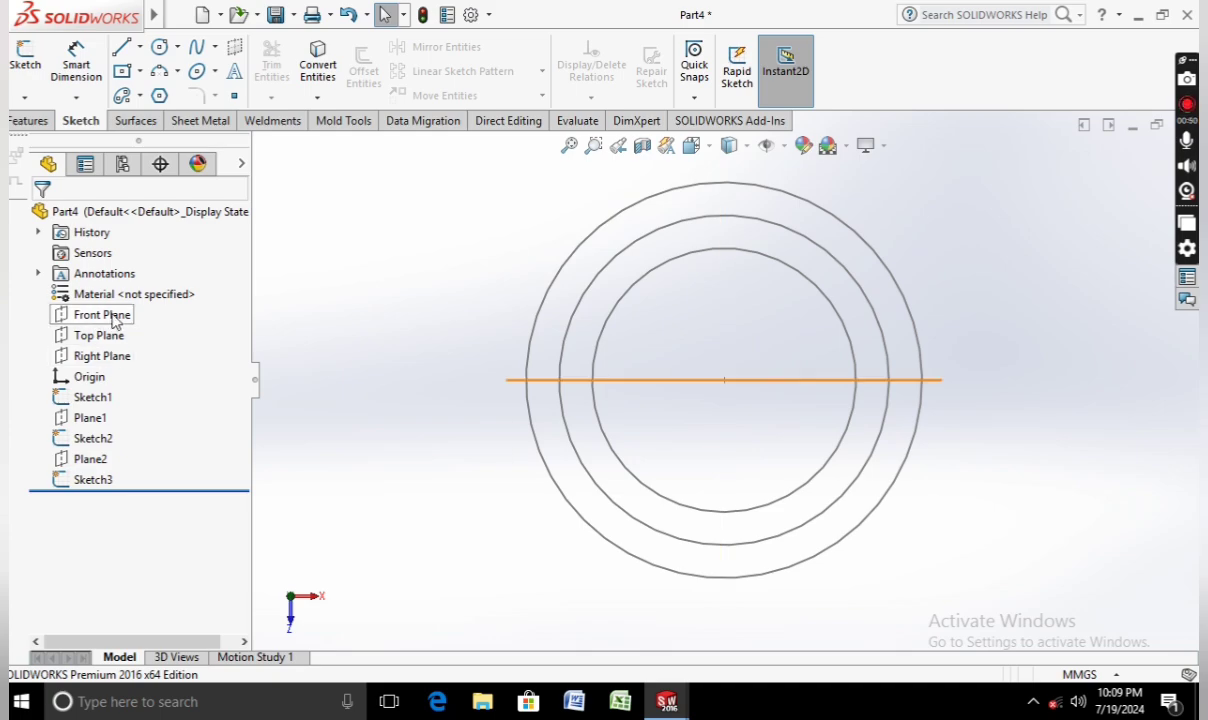
Start a sketch on the Front Plane and draw a three-point spline joining the outer, middle and inner circles on the positive X side.
right_click(115, 316)
click(194, 289)
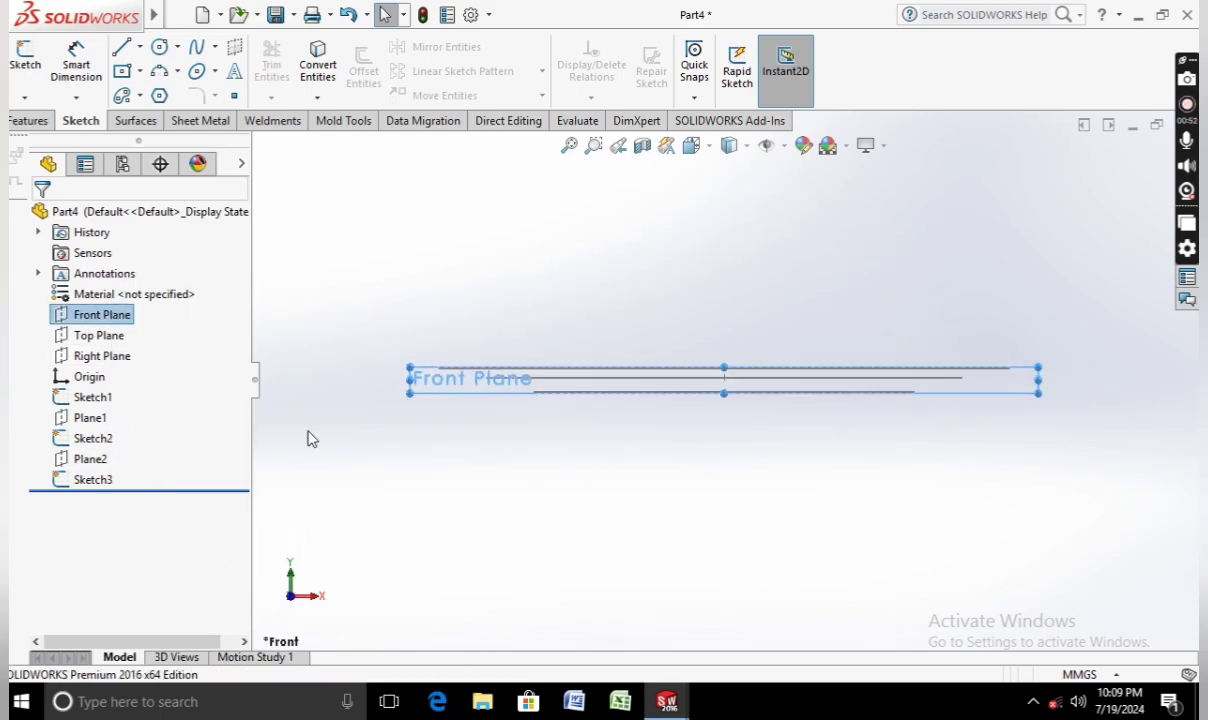
click(27, 121)
click(85, 120)
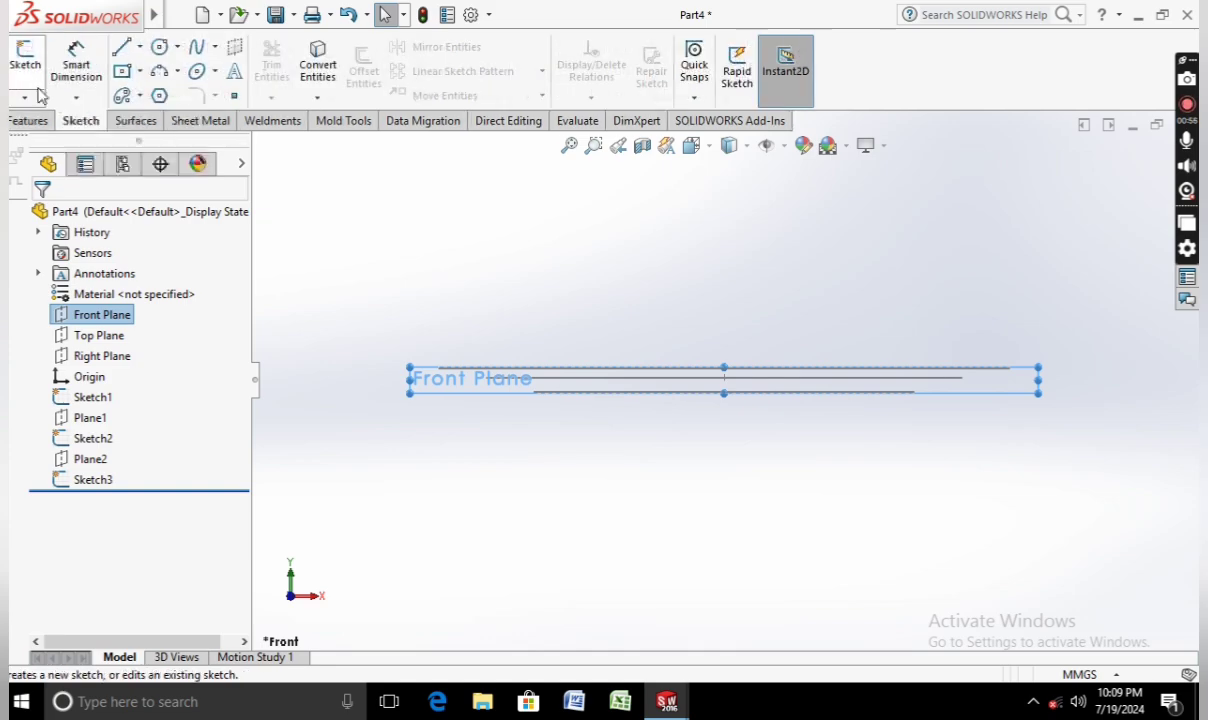
click(26, 62)
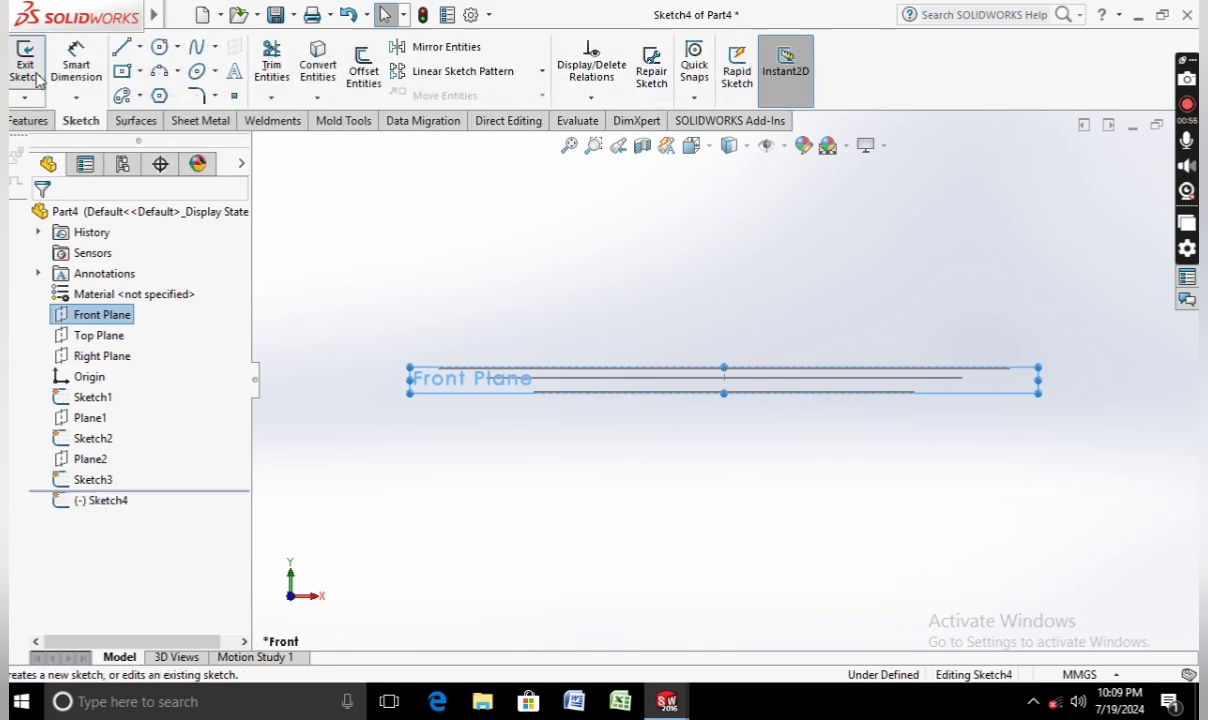
click(165, 74)
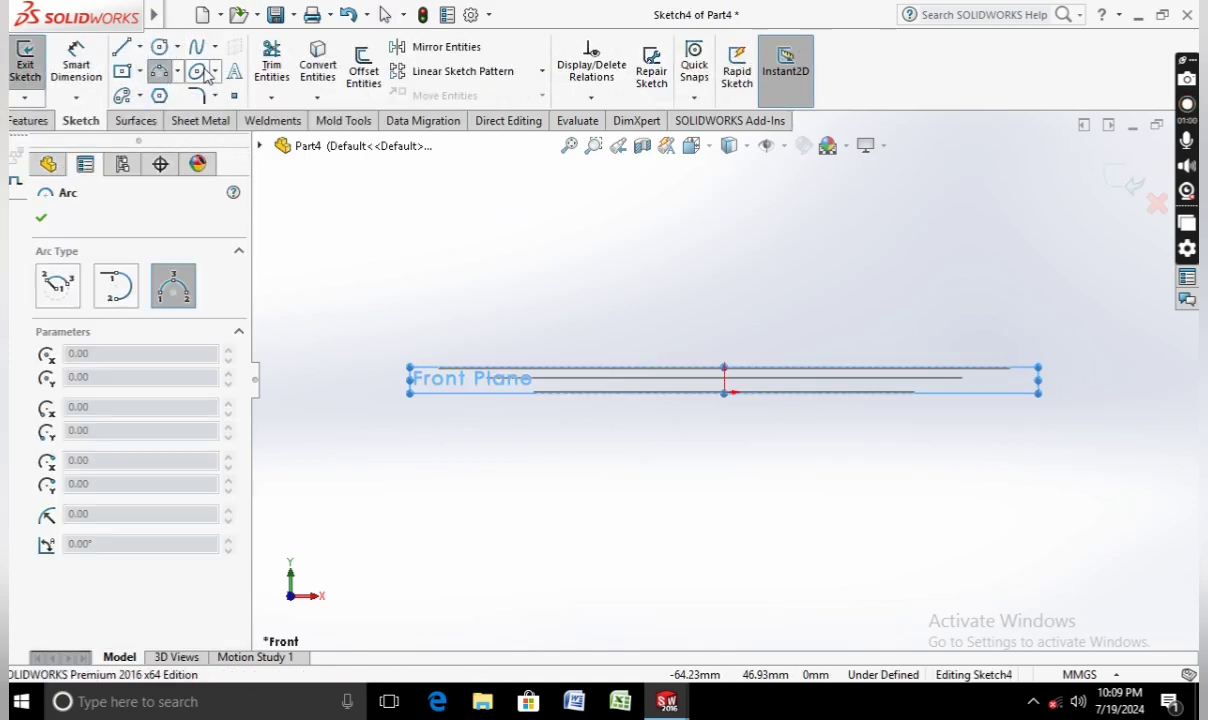
click(196, 47)
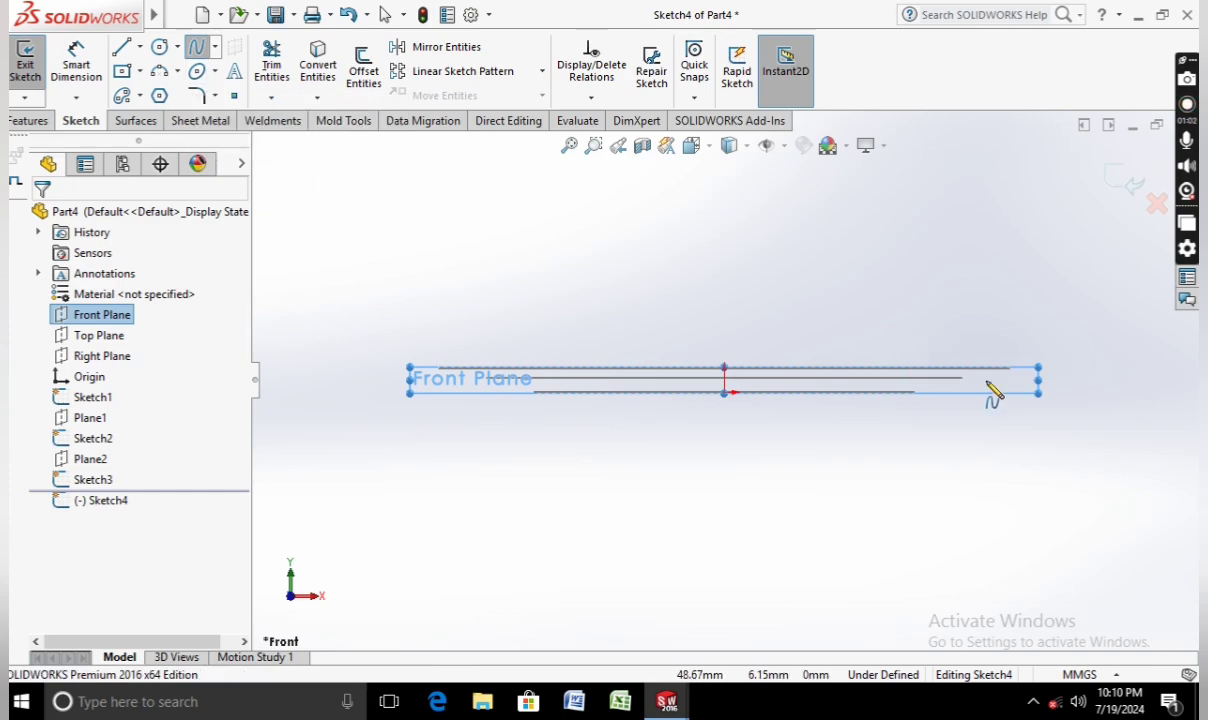
mouse_move(1013, 375)
middle_down()
mouse_move(1000, 390)
mouse_move(990, 378)
middle_up()
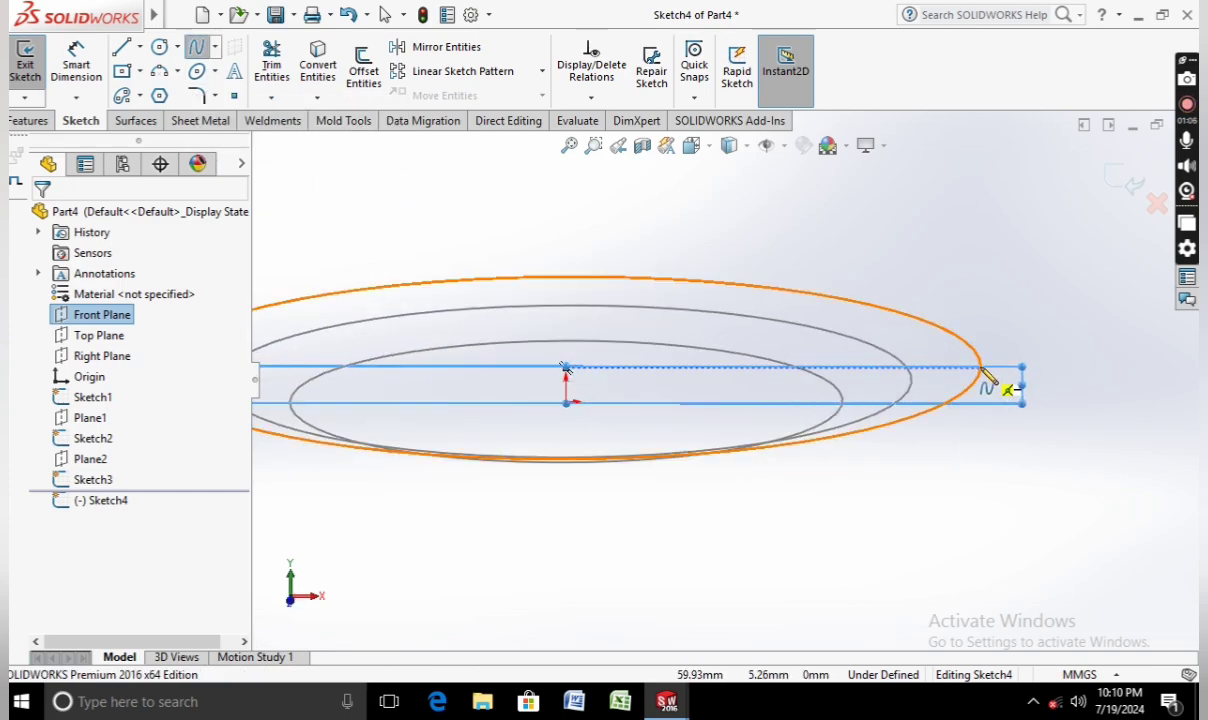
click(981, 369)
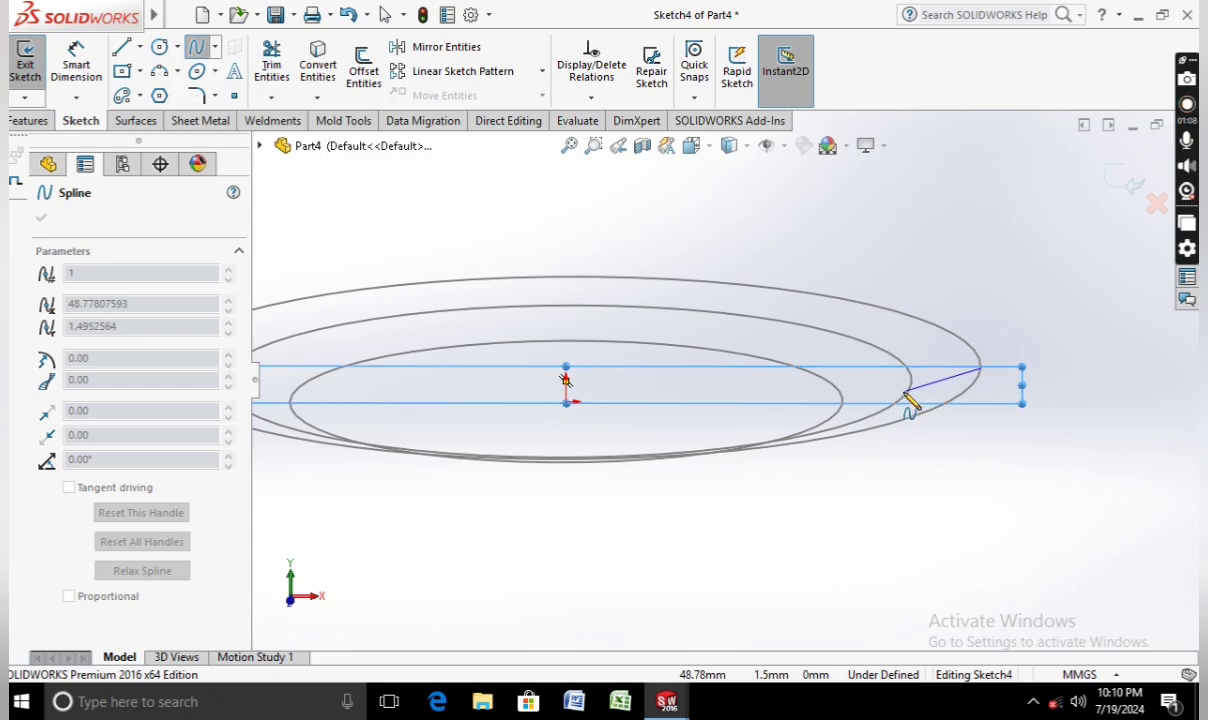
click(911, 384)
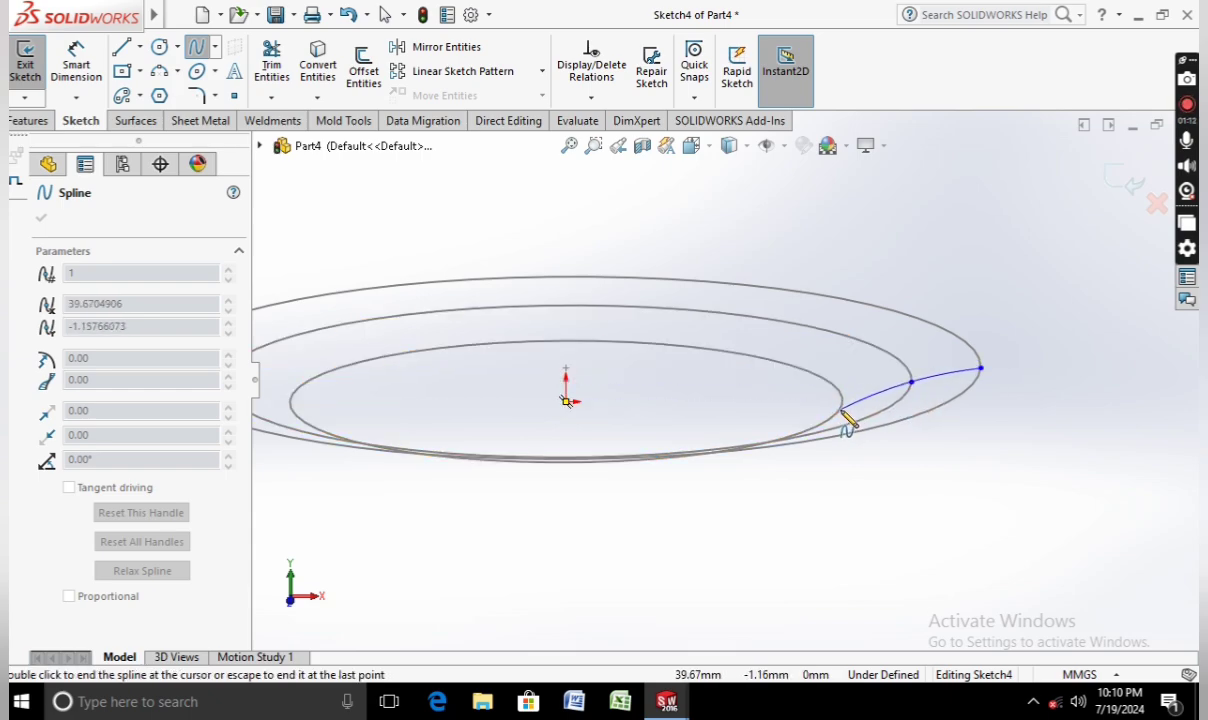
click(843, 403)
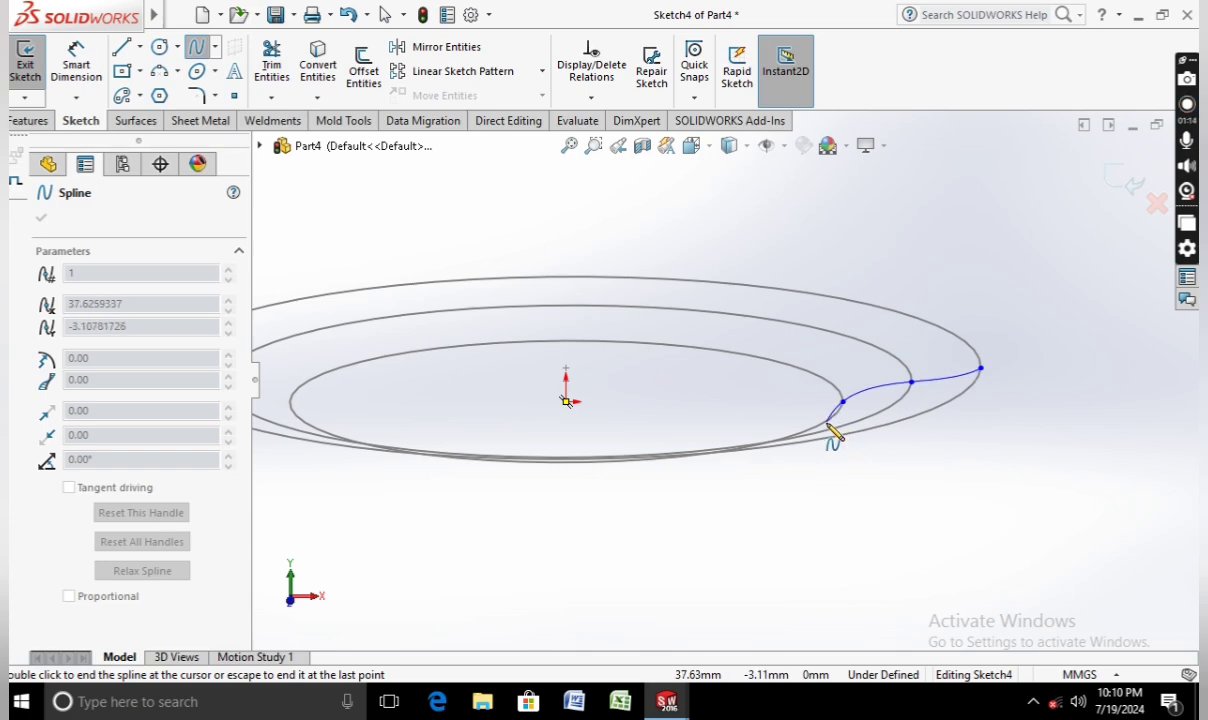
key(Escape)
View the Front Plane straight on and draw a vertical centerline upward from the origin.
scroll(783, 500, up, 2)
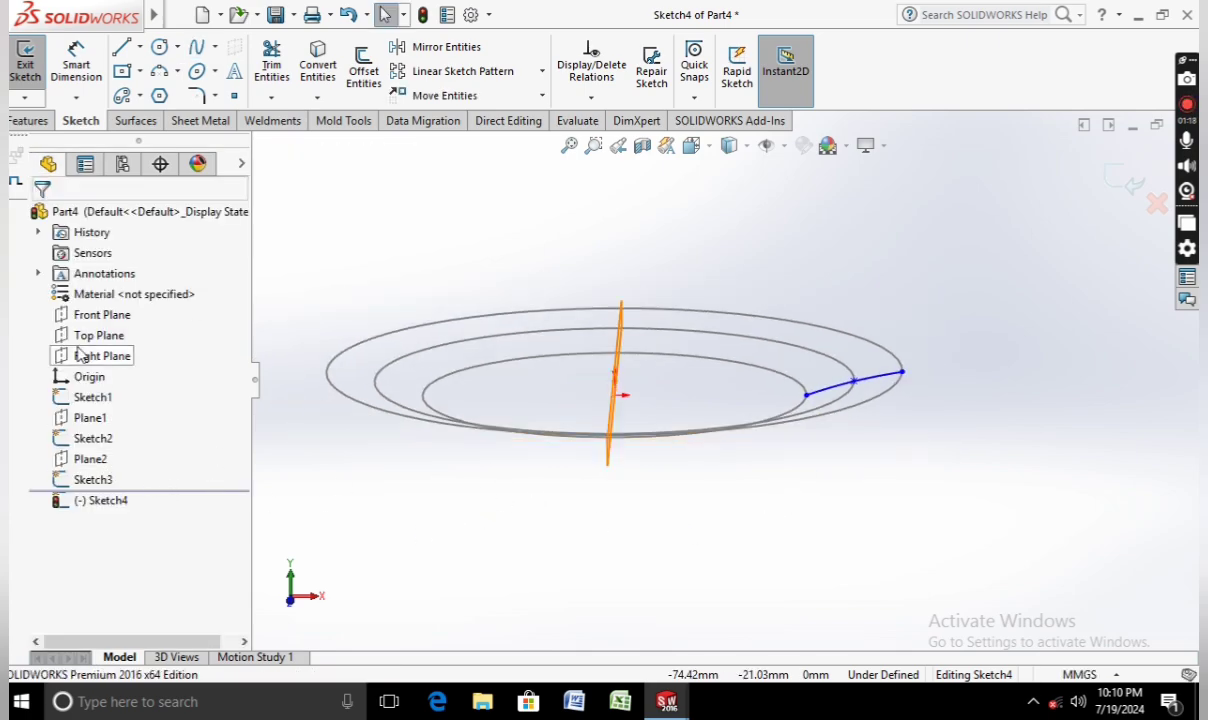
right_click(103, 314)
click(199, 296)
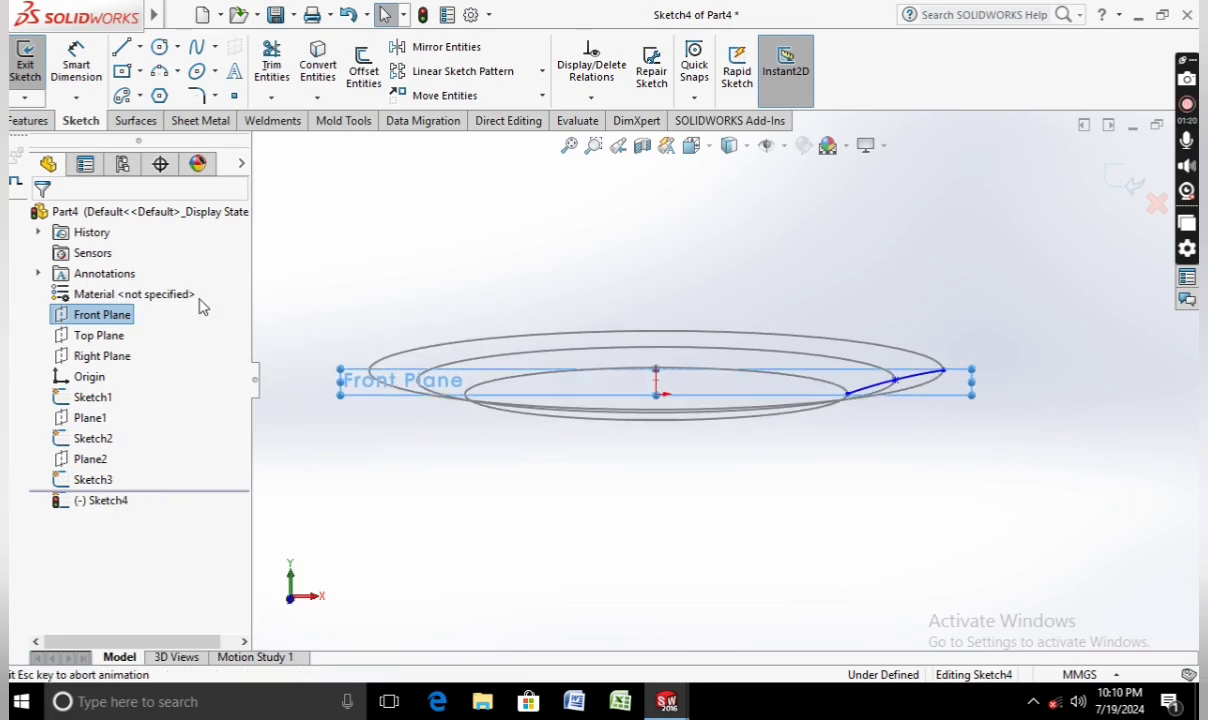
click(139, 48)
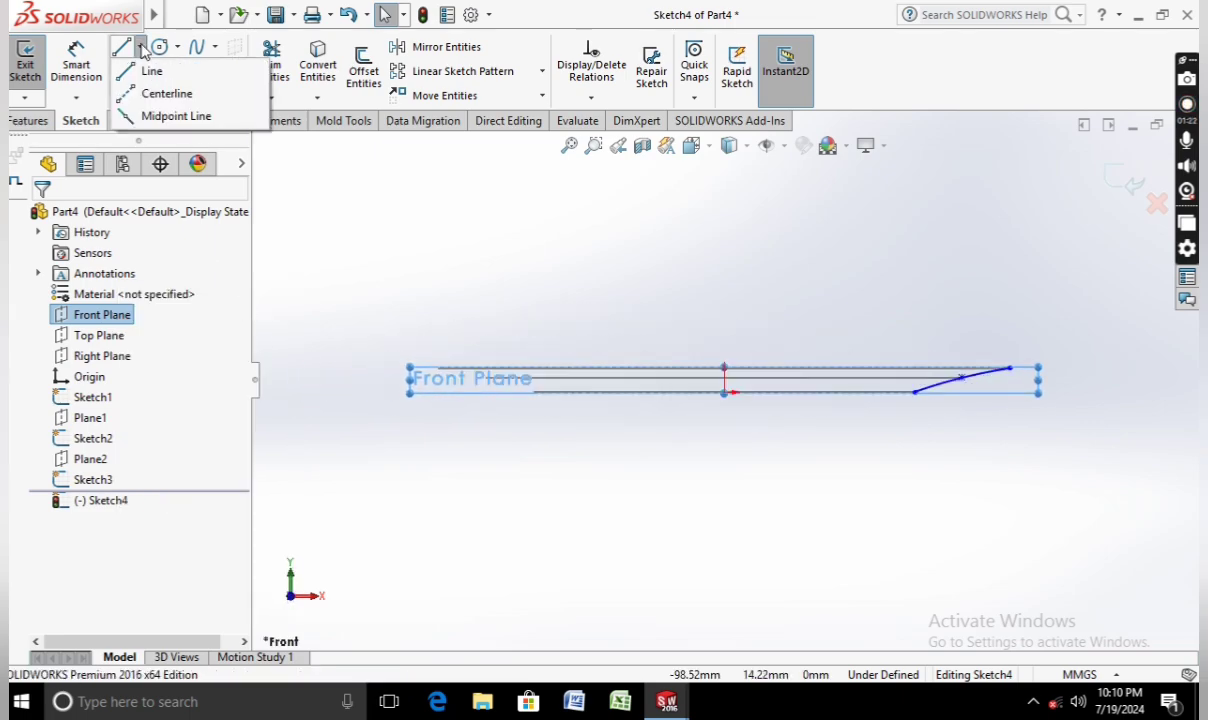
click(165, 92)
click(724, 392)
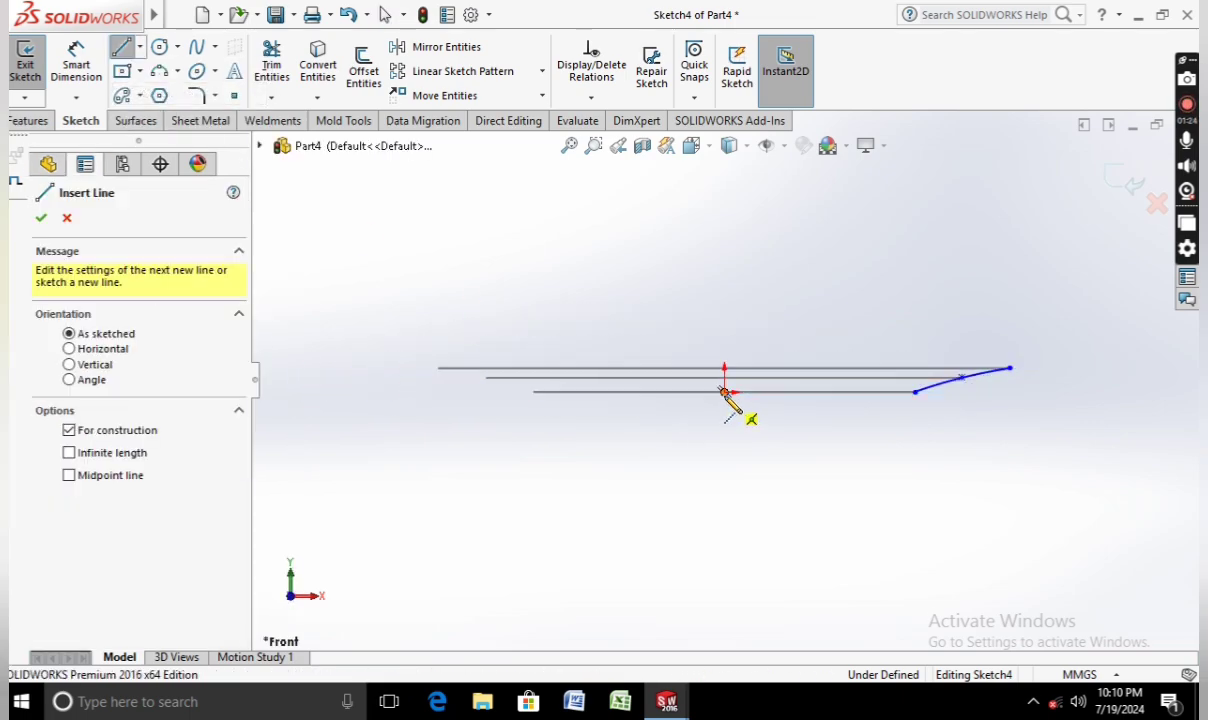
click(724, 337)
key(Escape)
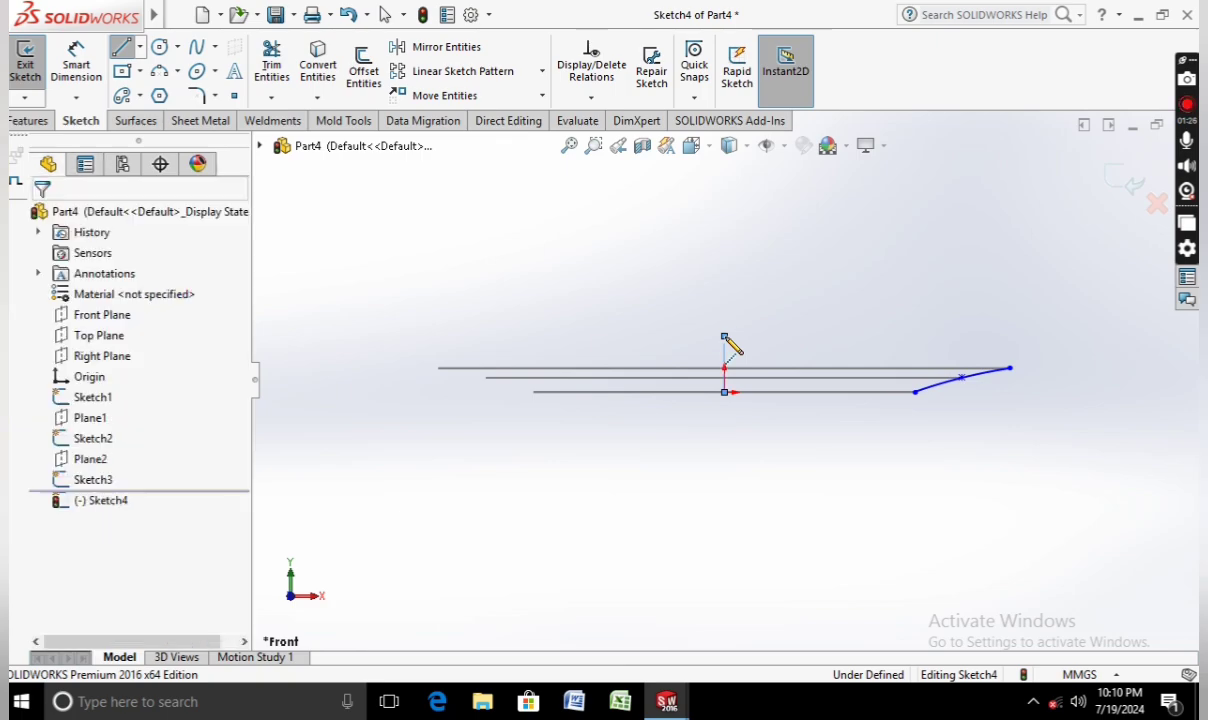
Mirror the spline about the vertical centerline as a copy and exit the sketch.
click(490, 47)
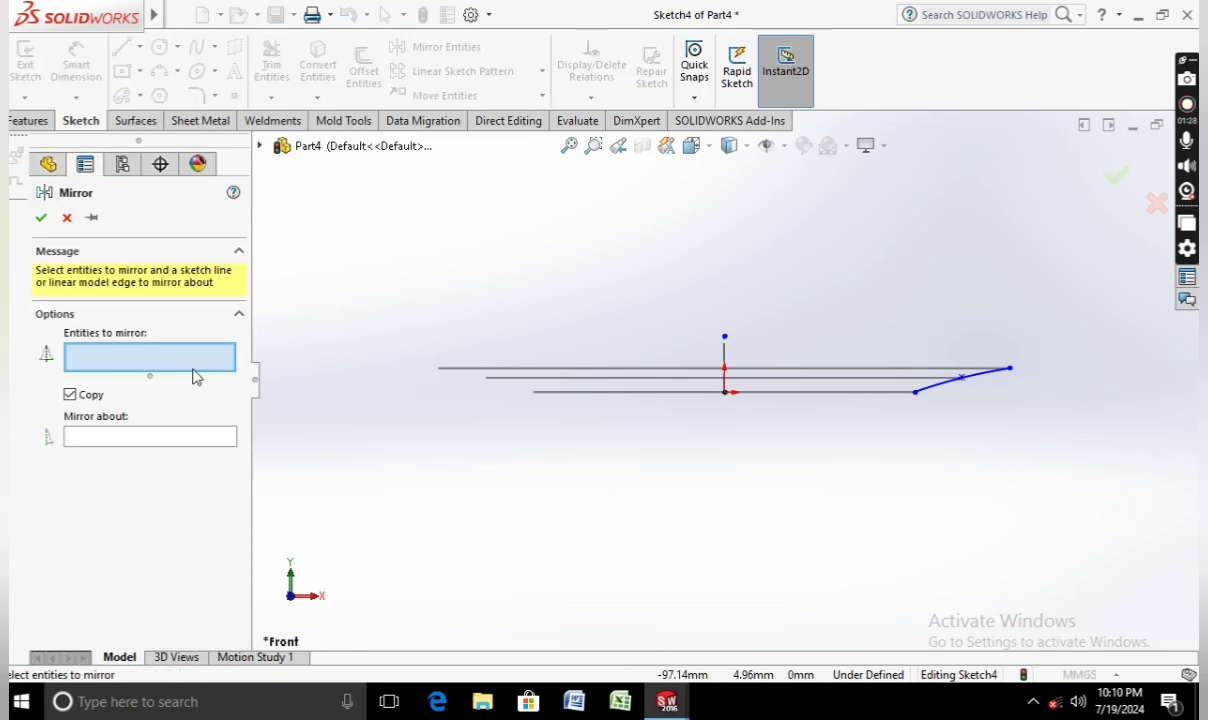
click(954, 385)
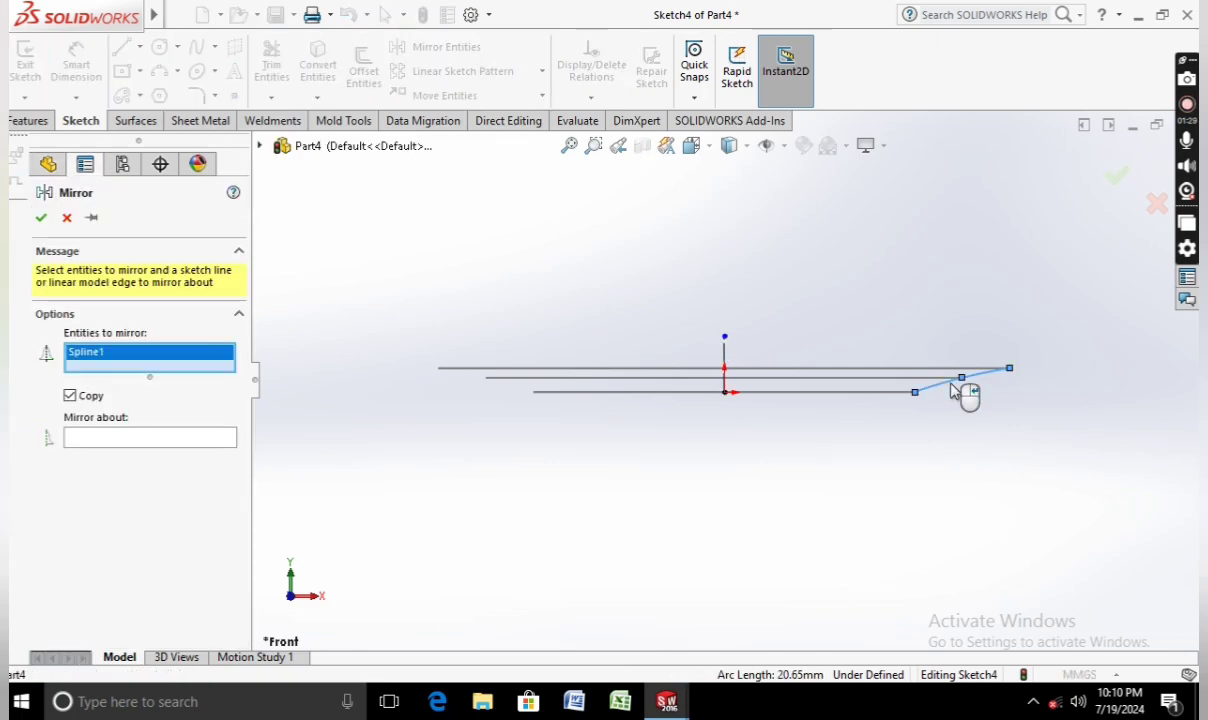
click(137, 440)
click(726, 365)
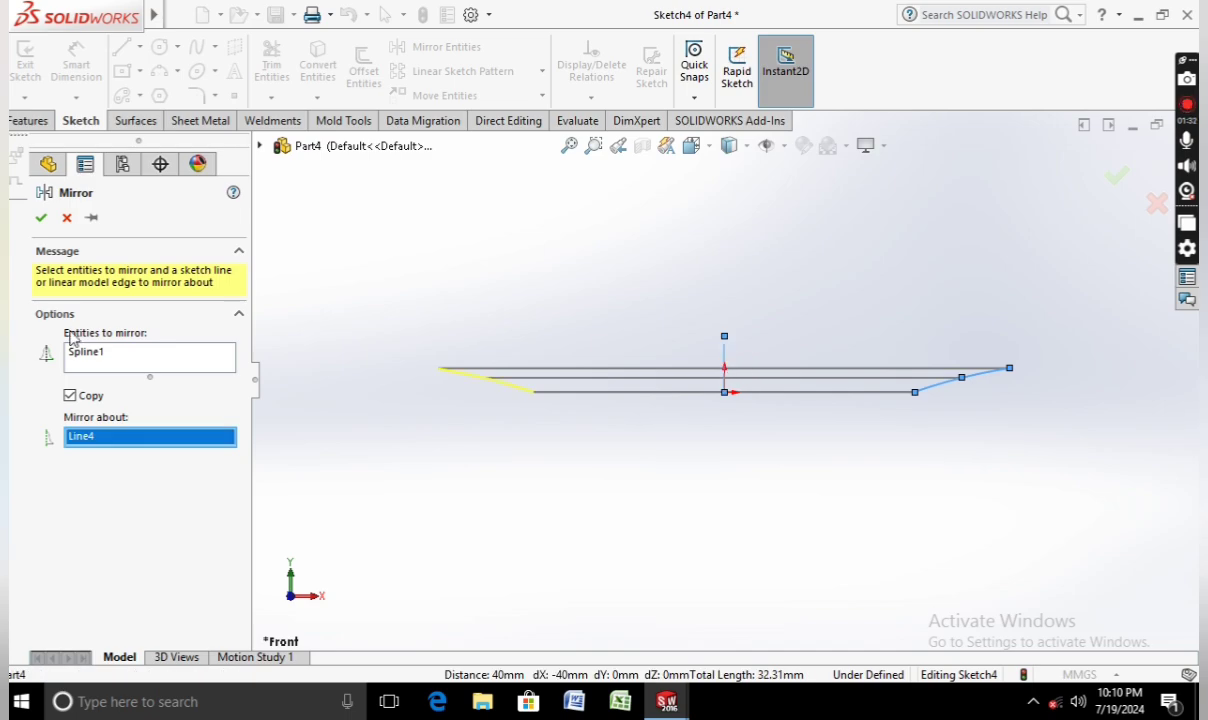
click(41, 218)
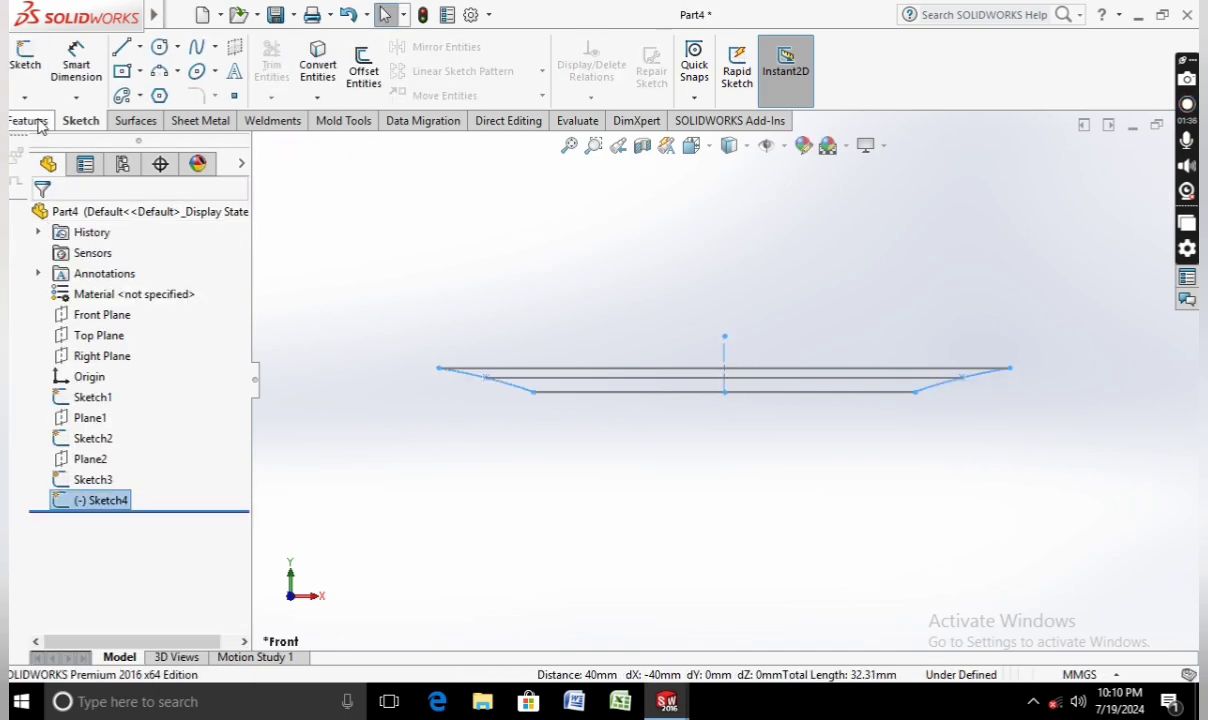
Start a Lofted Boss/Base and select the bottom, middle and top circles in order as its profiles.
click(174, 72)
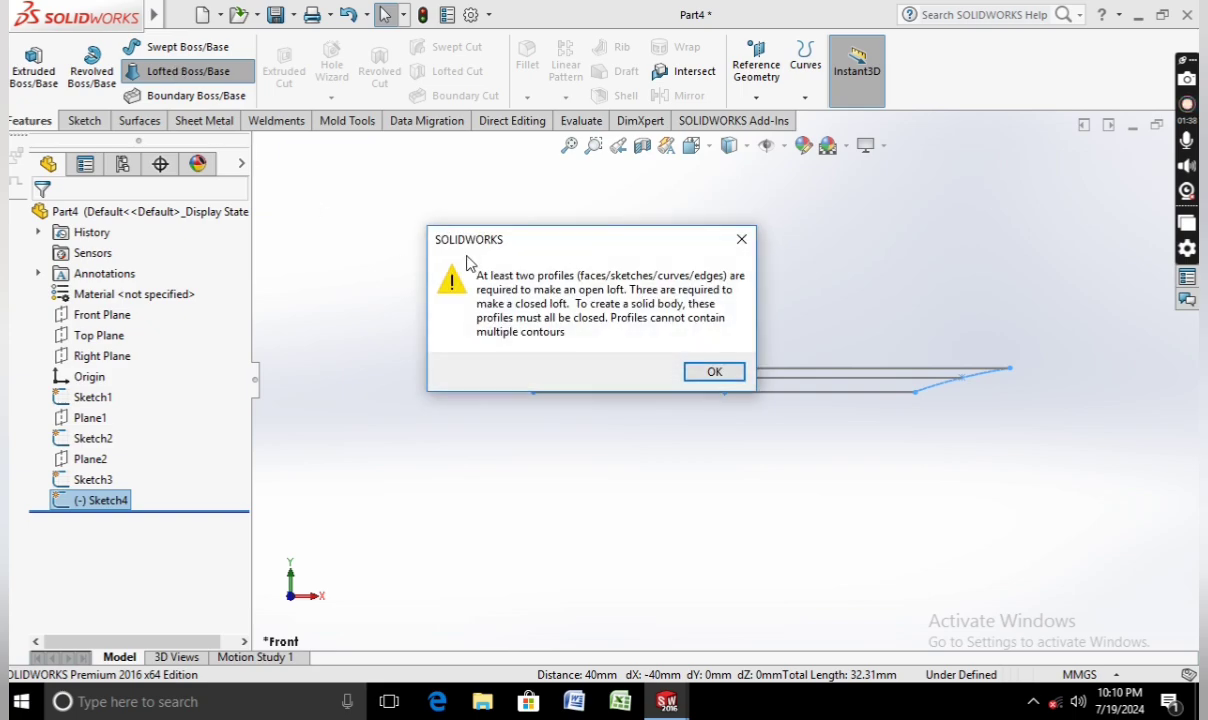
click(712, 372)
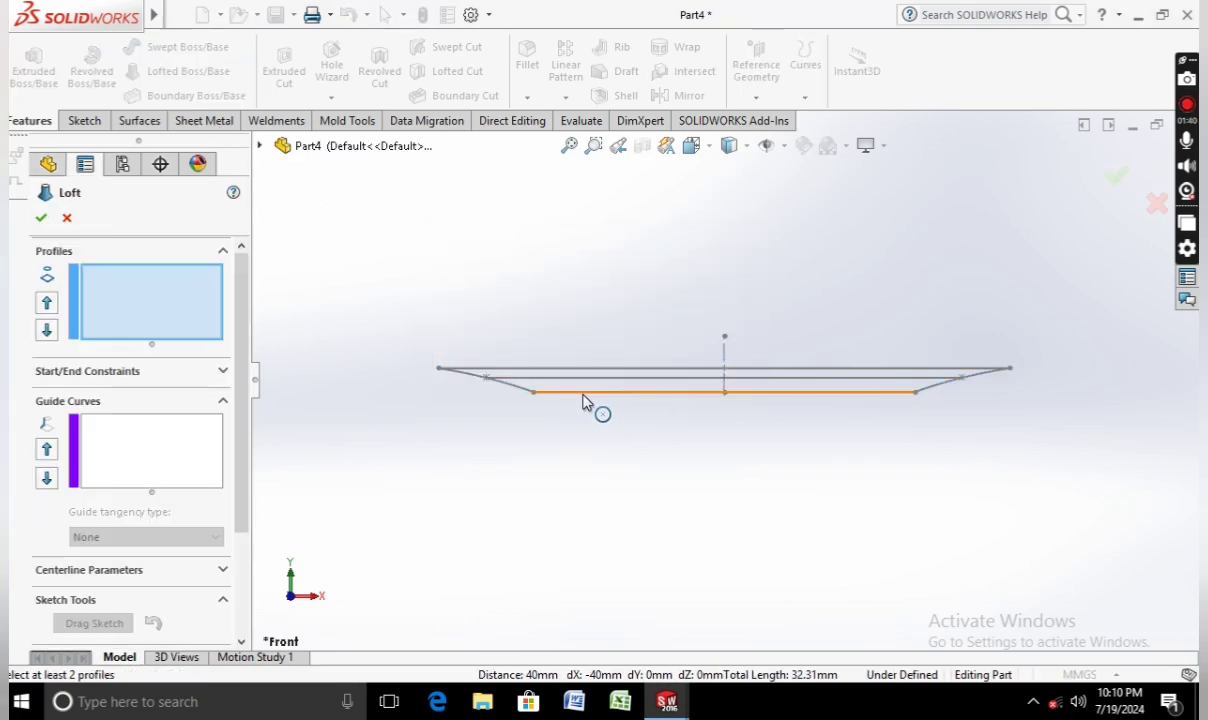
click(570, 393)
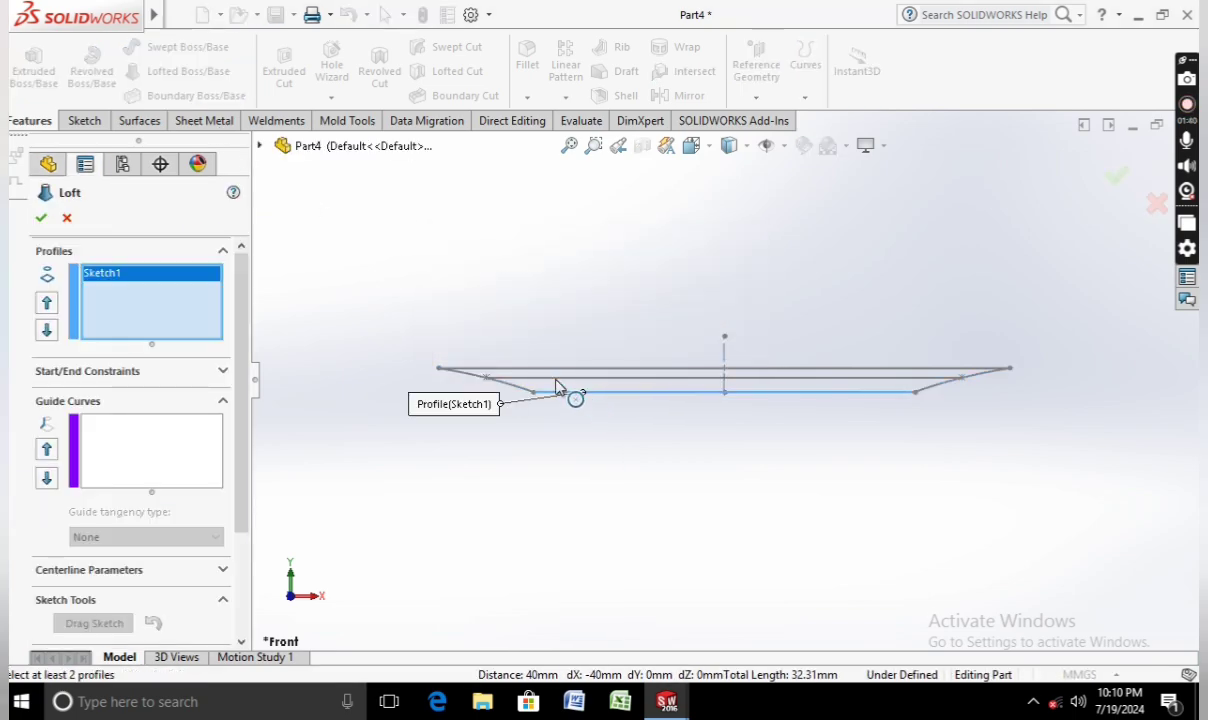
click(488, 381)
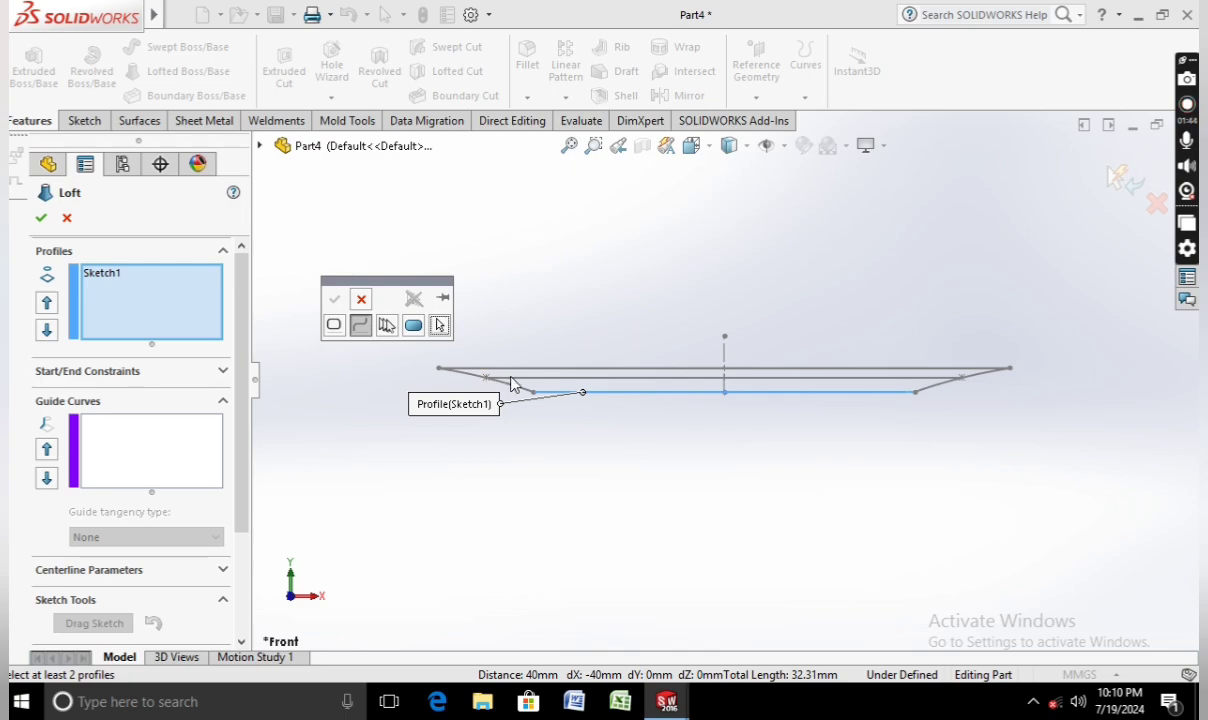
click(361, 300)
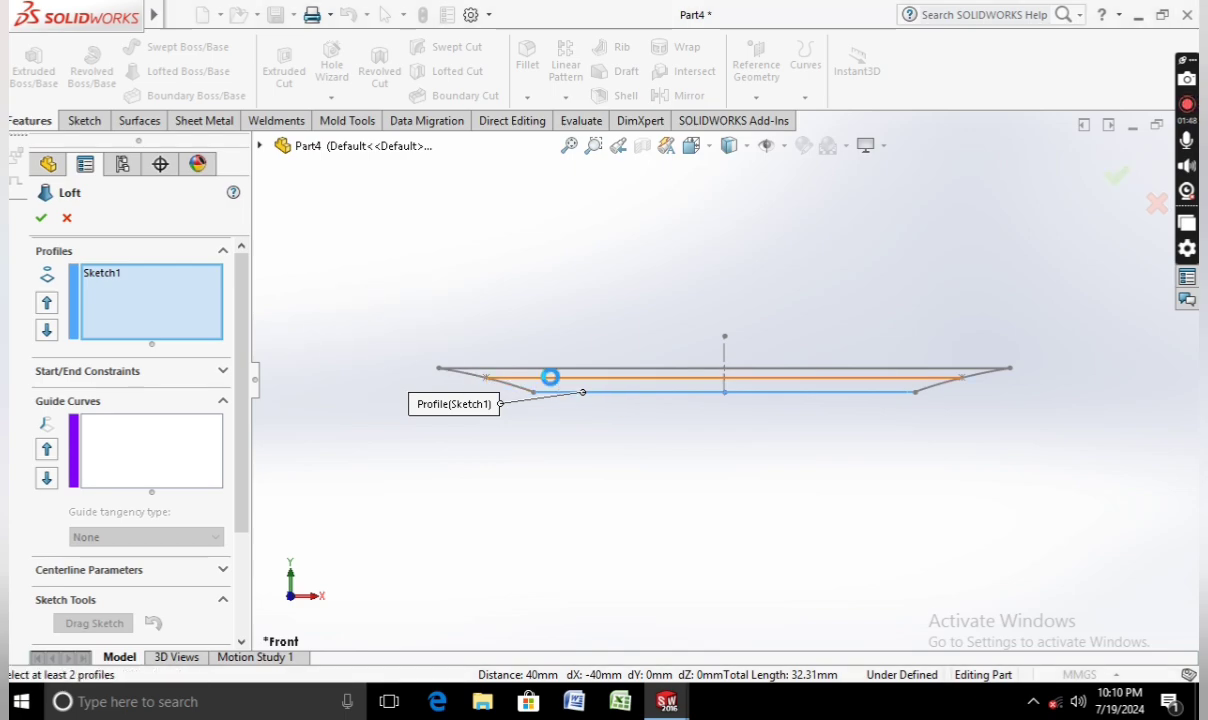
click(550, 378)
click(520, 370)
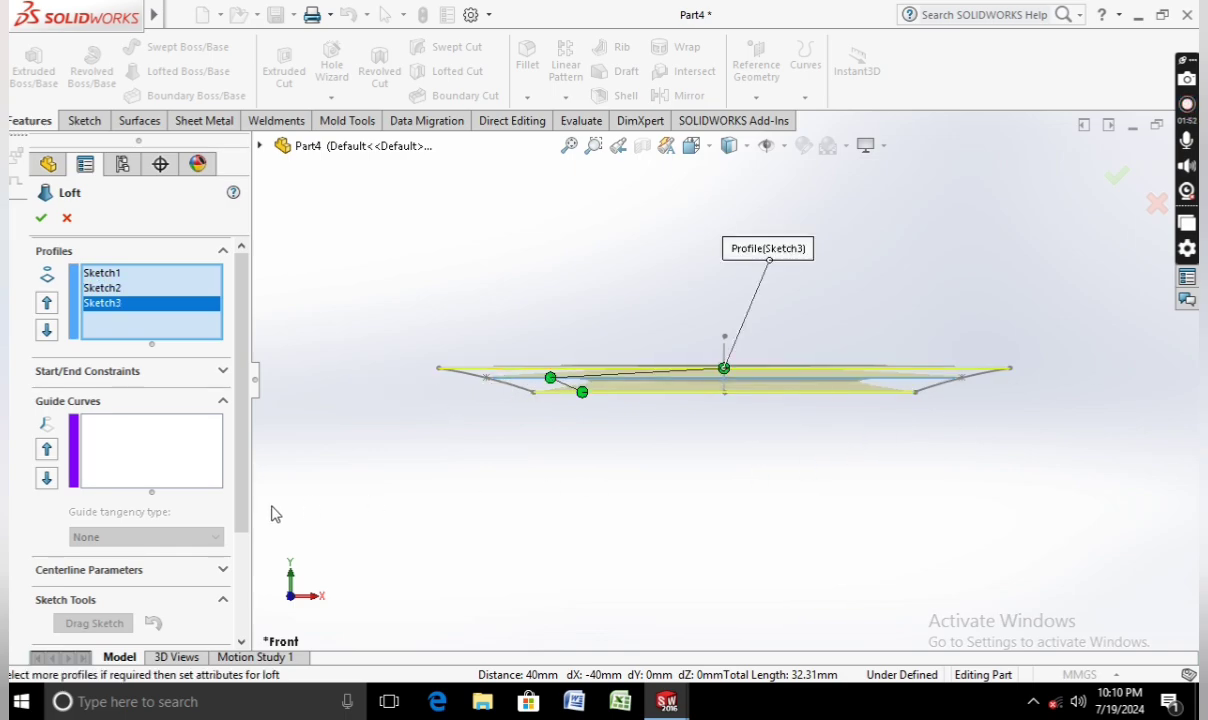
Add the two mirrored splines as guide curves of the loft and create the solid.
click(140, 452)
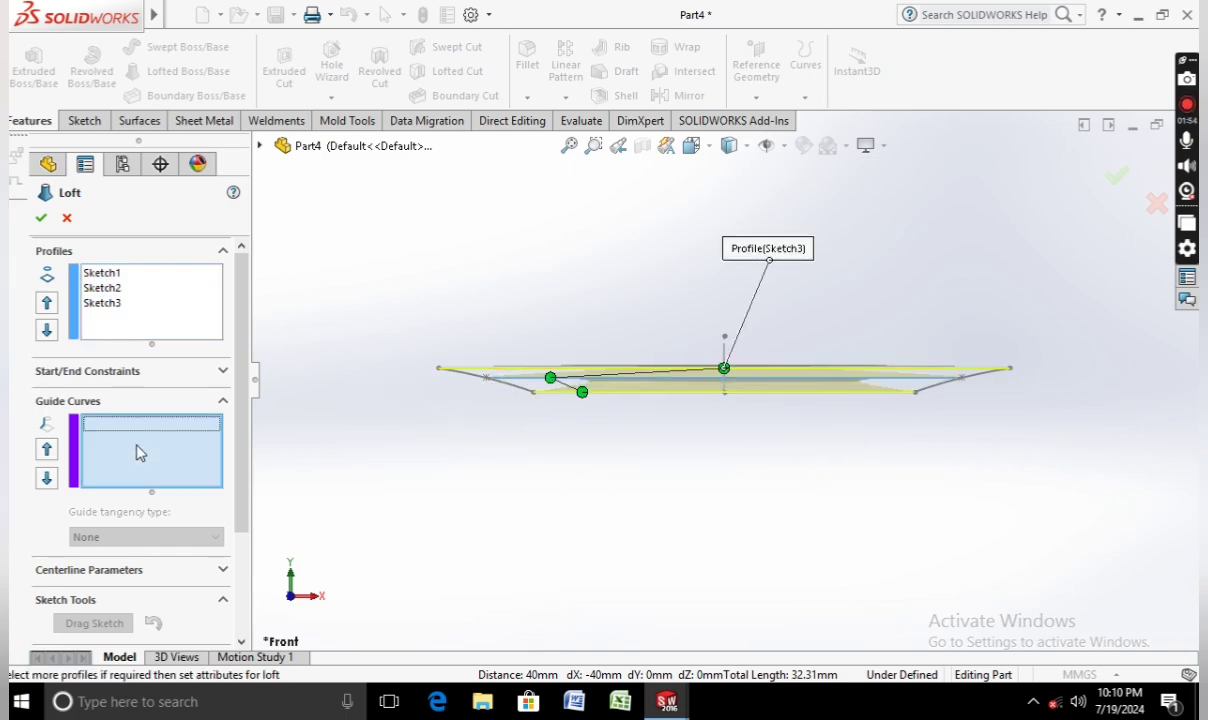
click(505, 393)
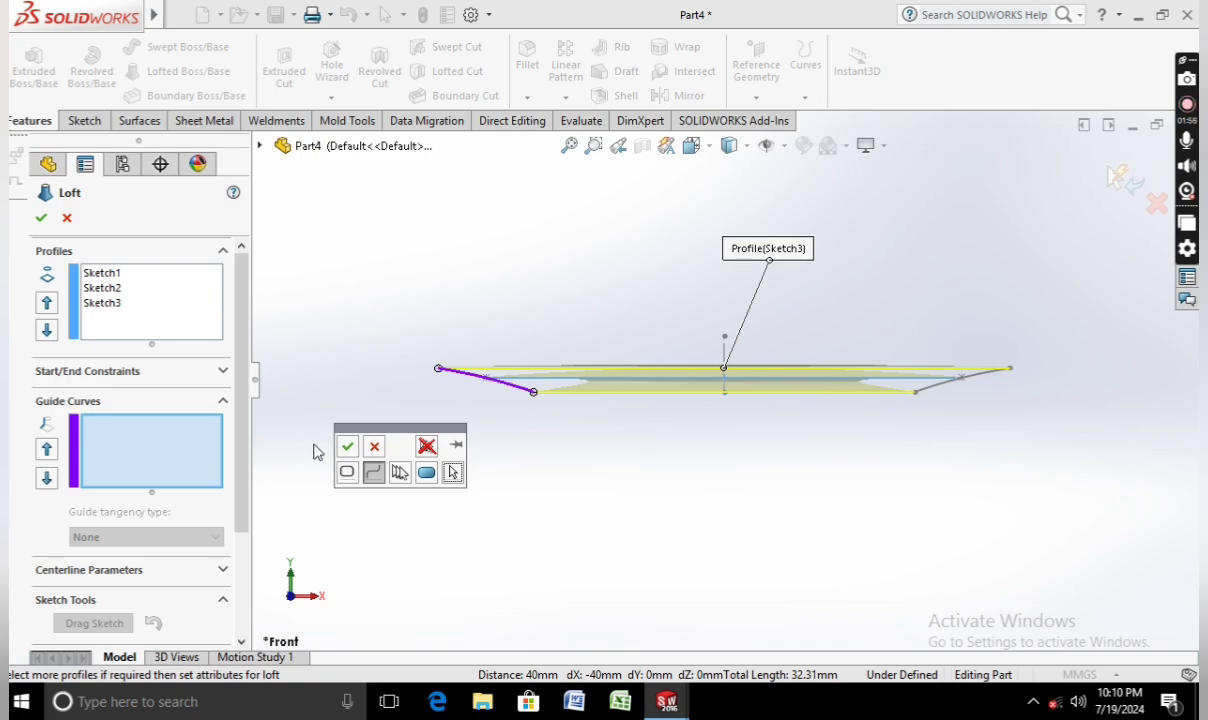
click(350, 446)
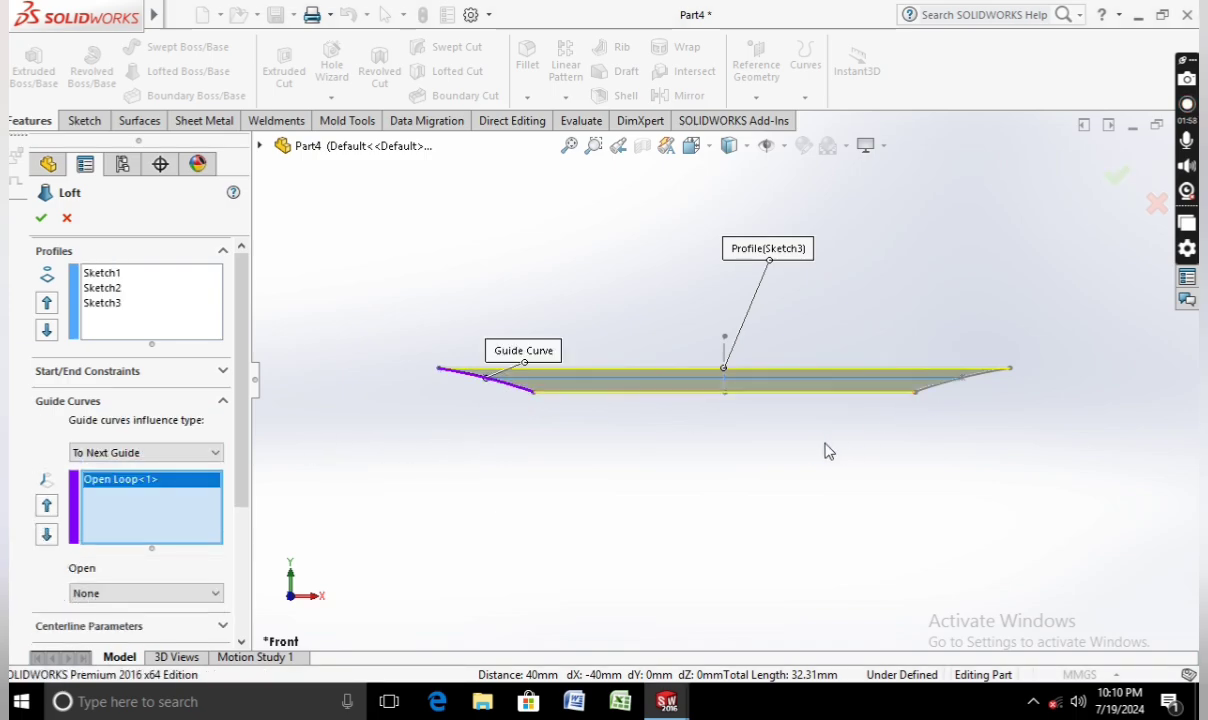
middle_drag(825, 450, 793, 482)
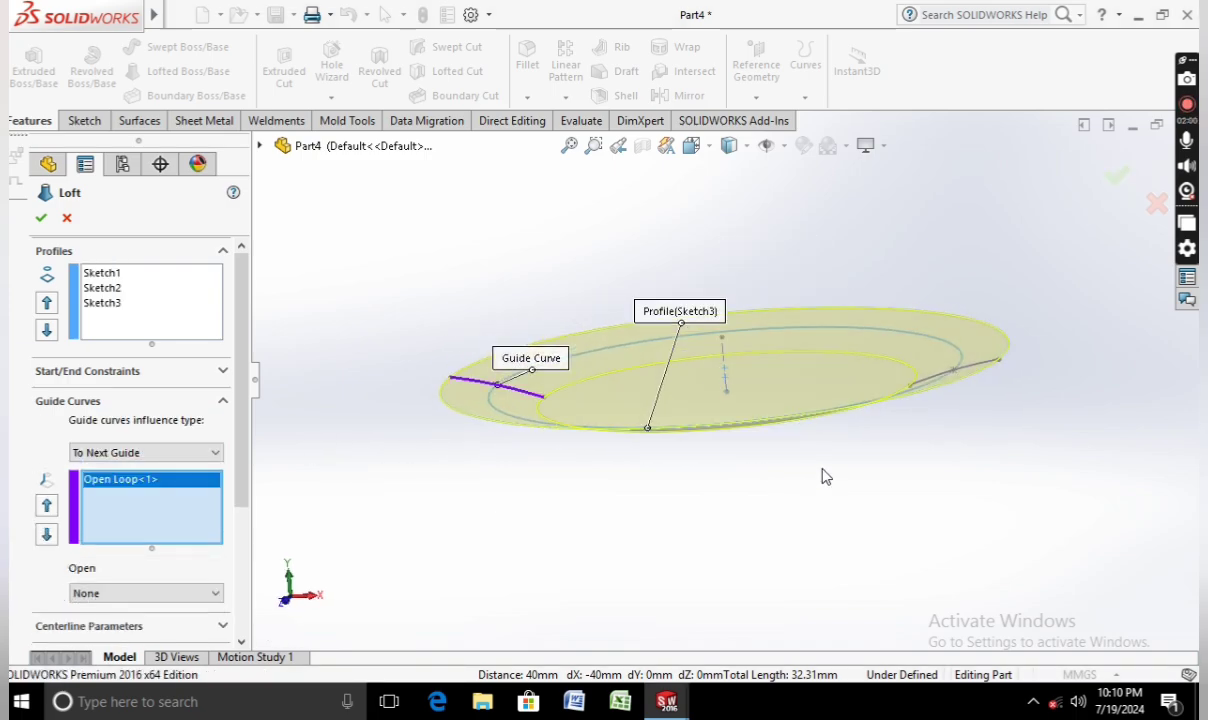
click(940, 383)
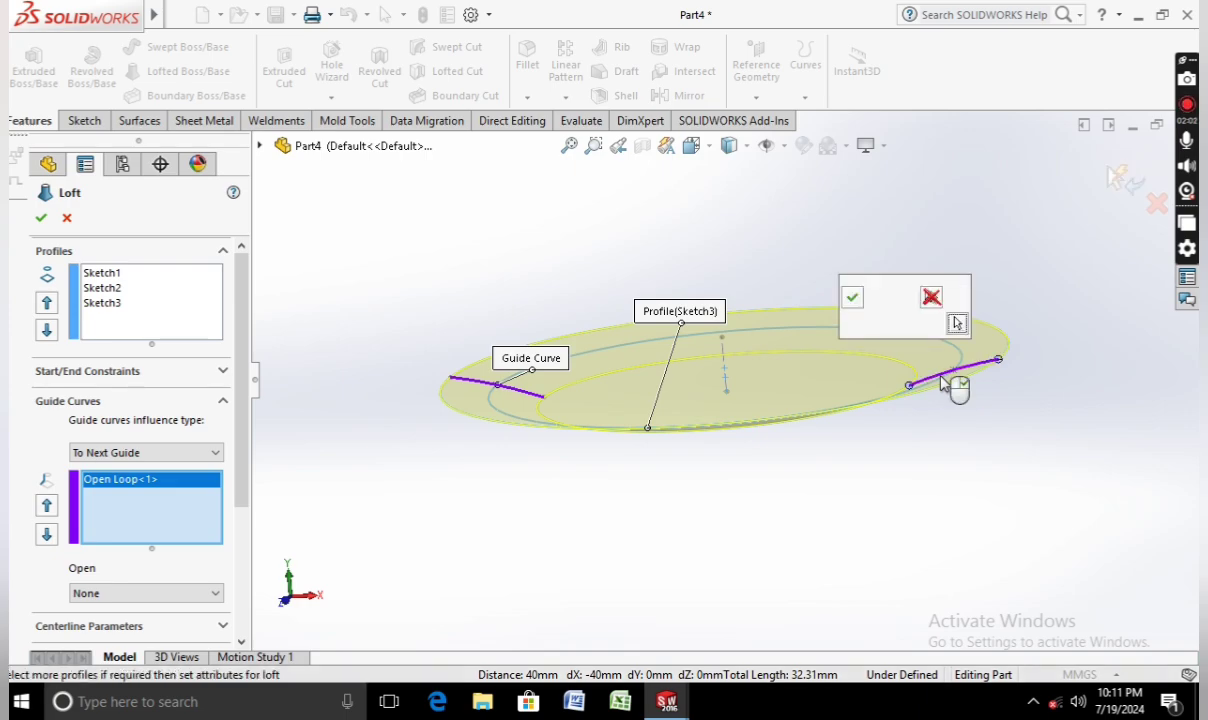
click(852, 294)
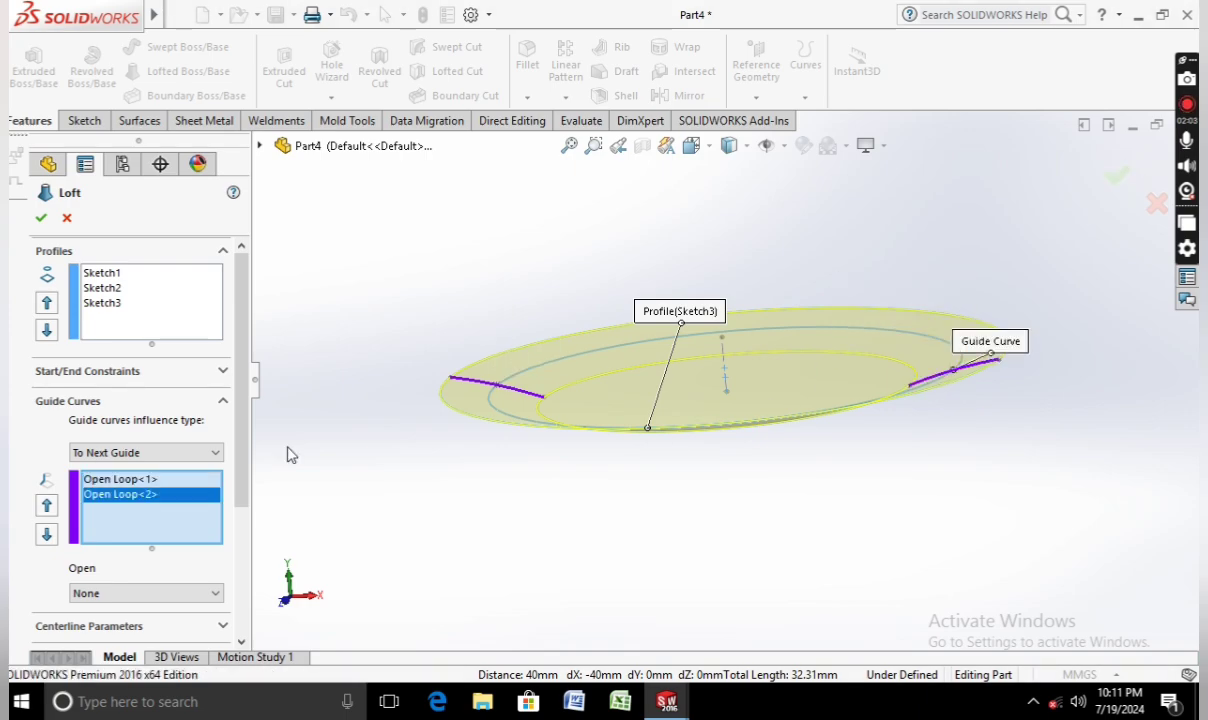
click(40, 219)
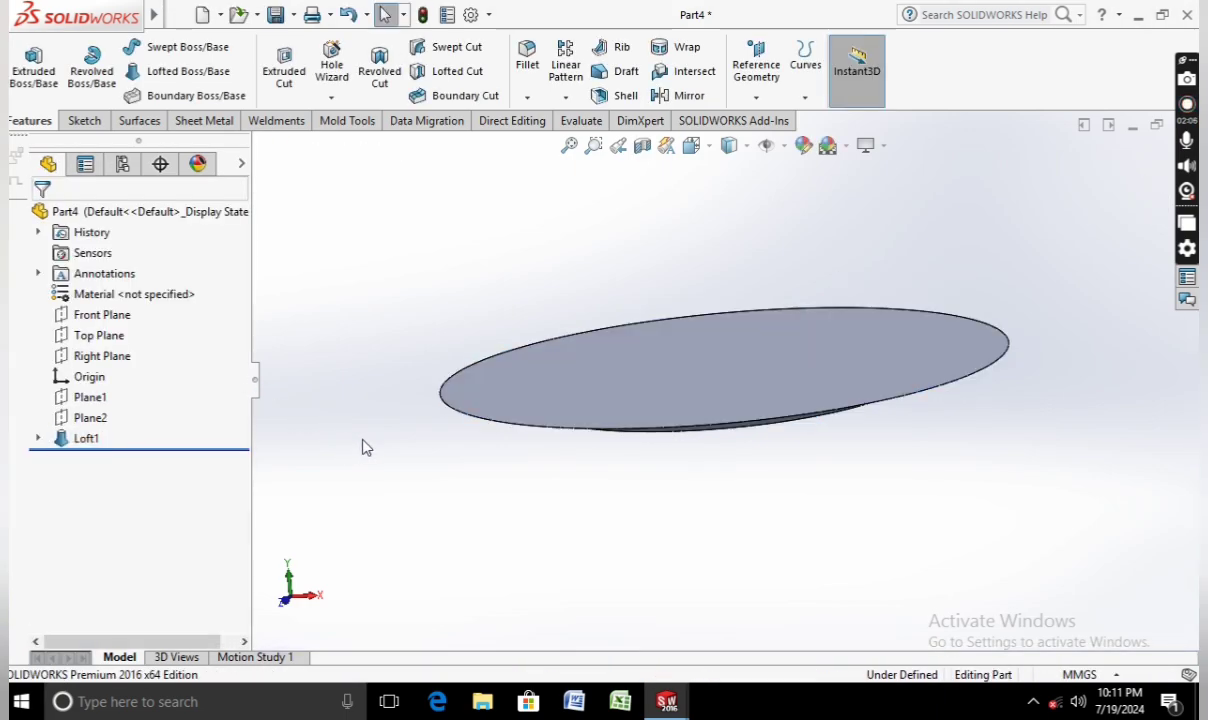
Shell the lofted body to a 2 mm wall thickness, removing its large top face.
middle_drag(418, 498, 345, 414)
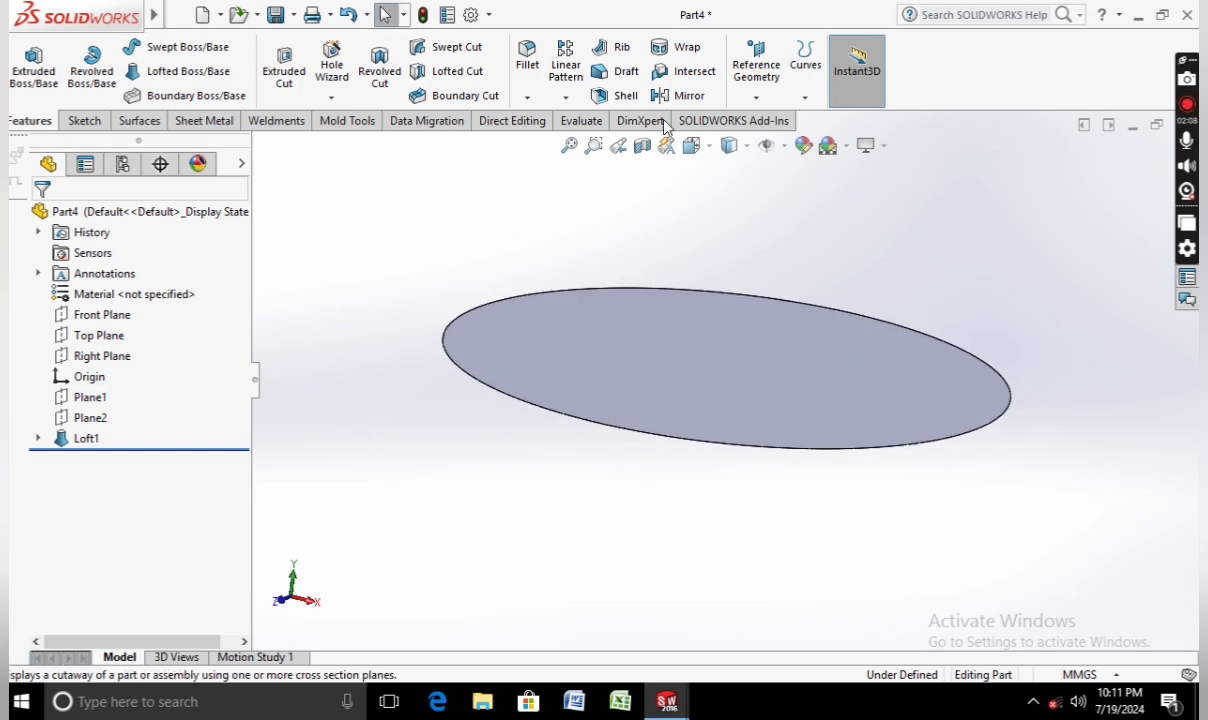
click(625, 97)
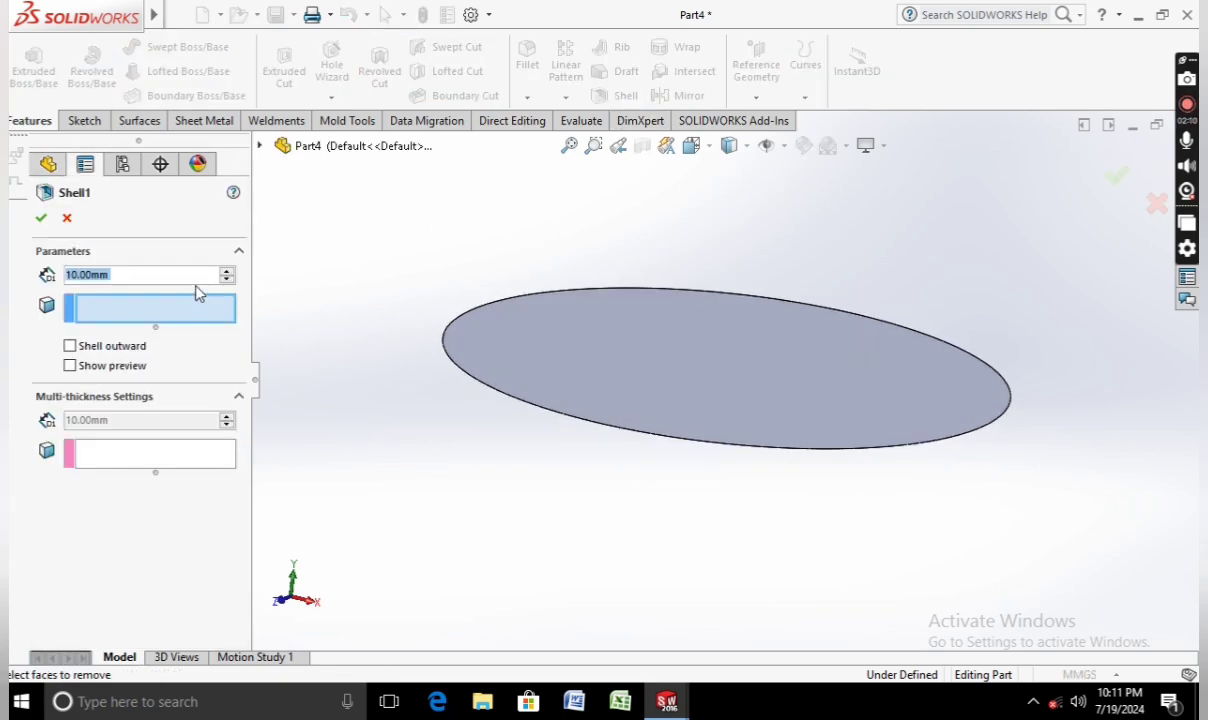
text(2)
key(Return)
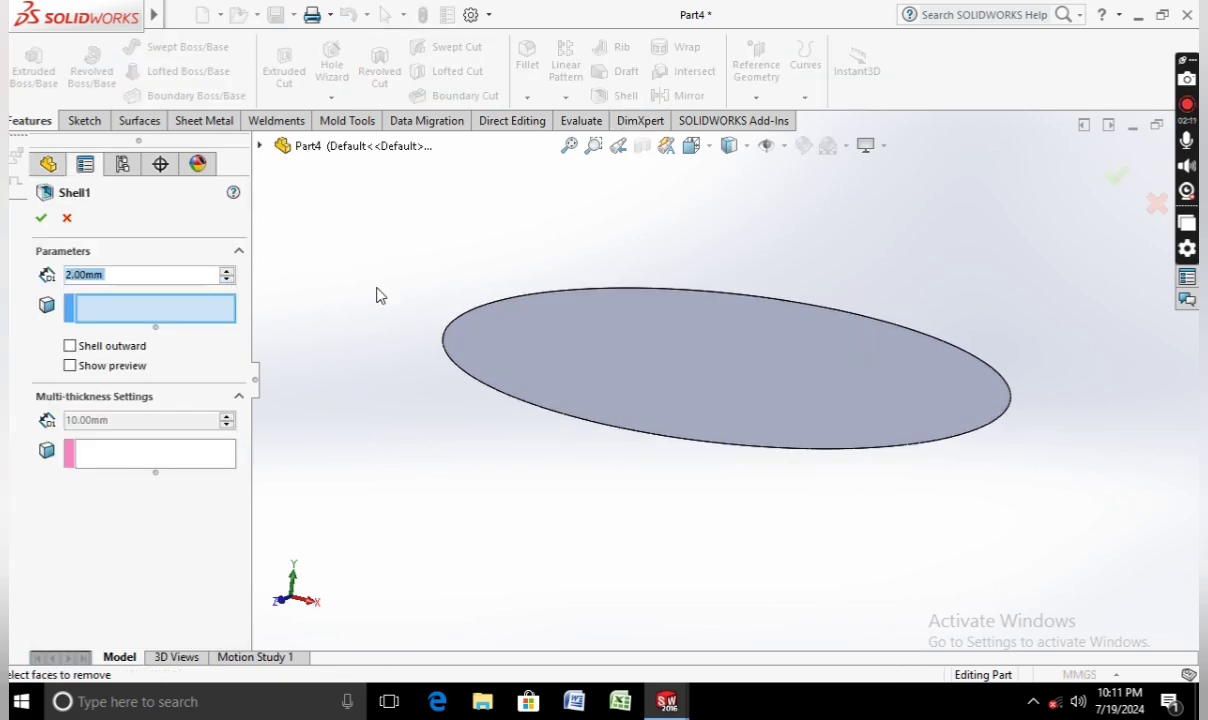
click(673, 392)
click(39, 220)
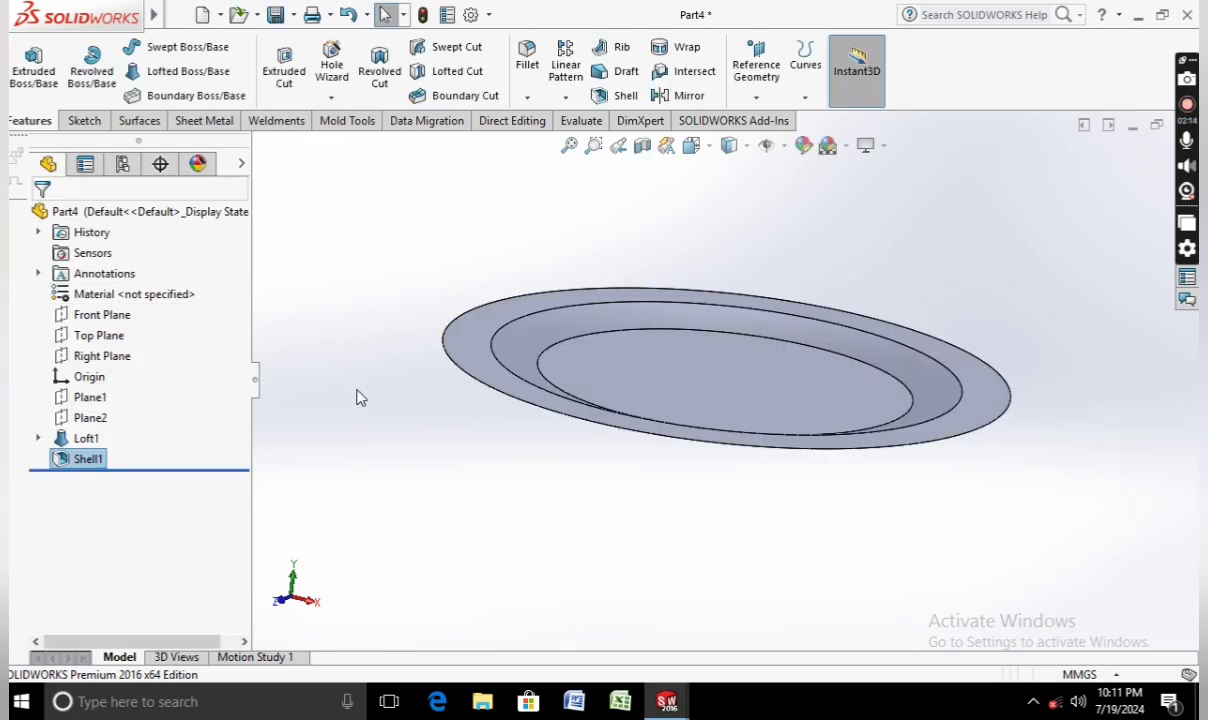
Change the scene to a plain white background.
middle_drag(361, 433, 380, 390)
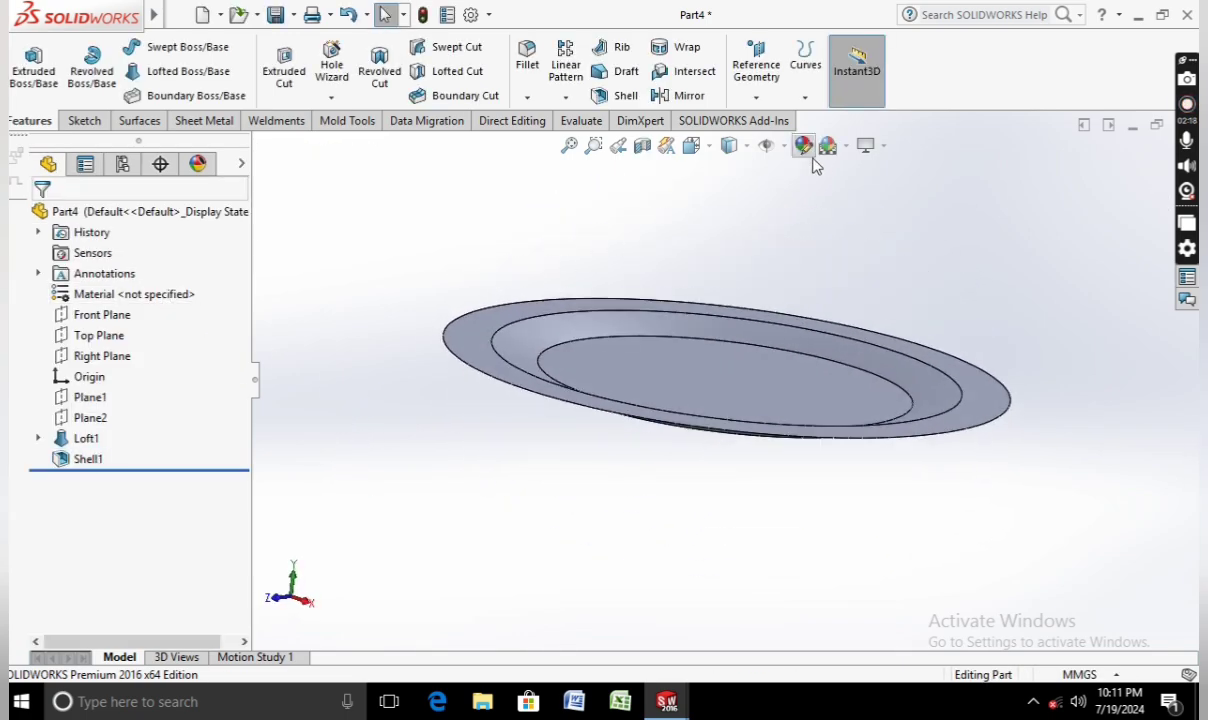
click(845, 150)
click(855, 192)
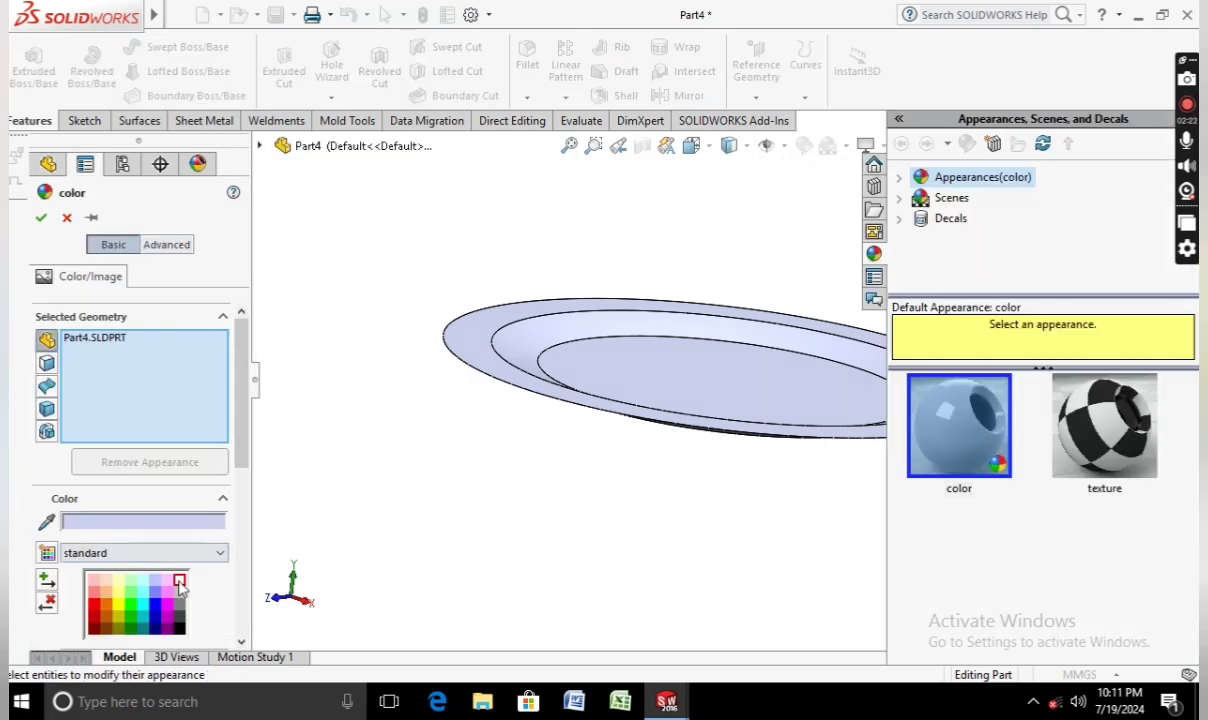
Colour the whole part white using the standard colour palette.
click(179, 582)
middle_drag(500, 480, 263, 552)
click(179, 593)
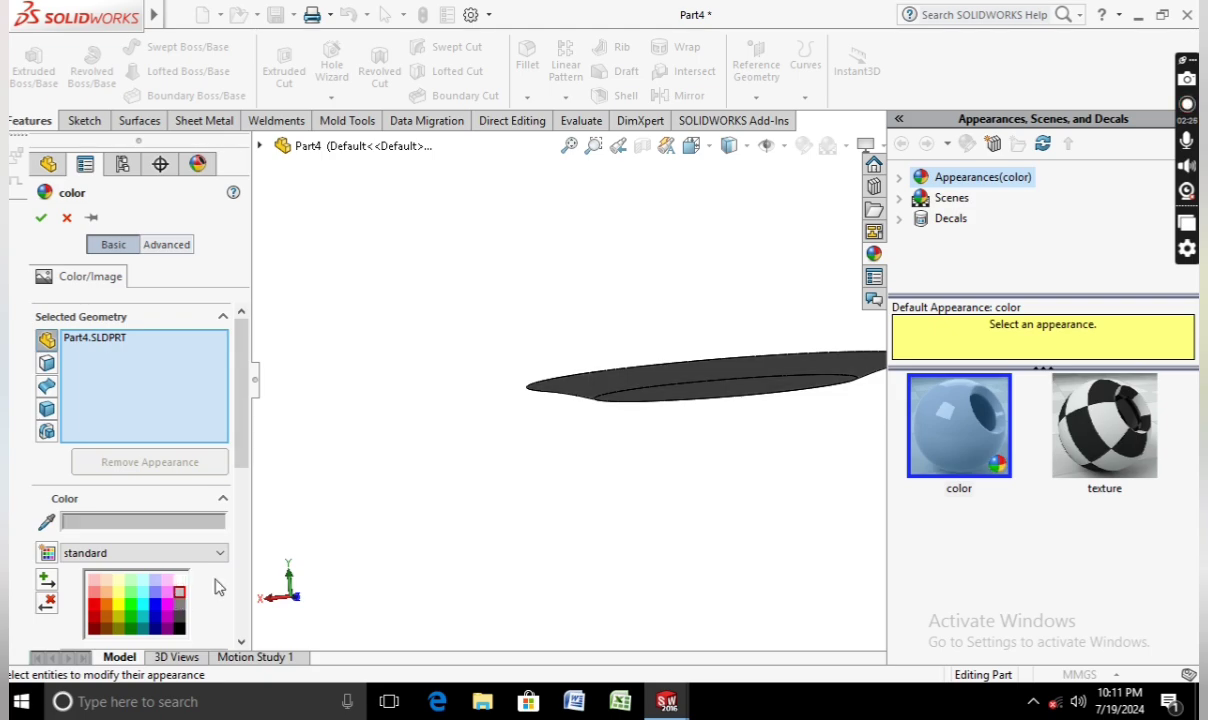
middle_drag(460, 514, 462, 570)
click(178, 582)
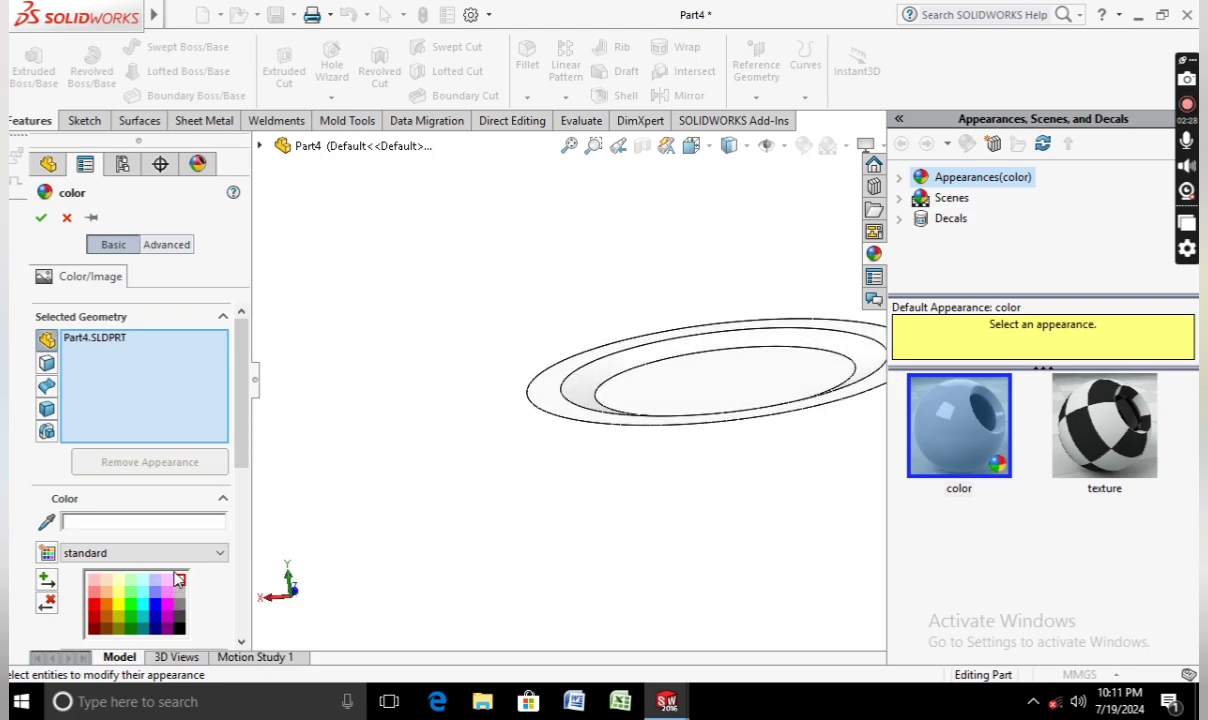
middle_drag(479, 478, 493, 440)
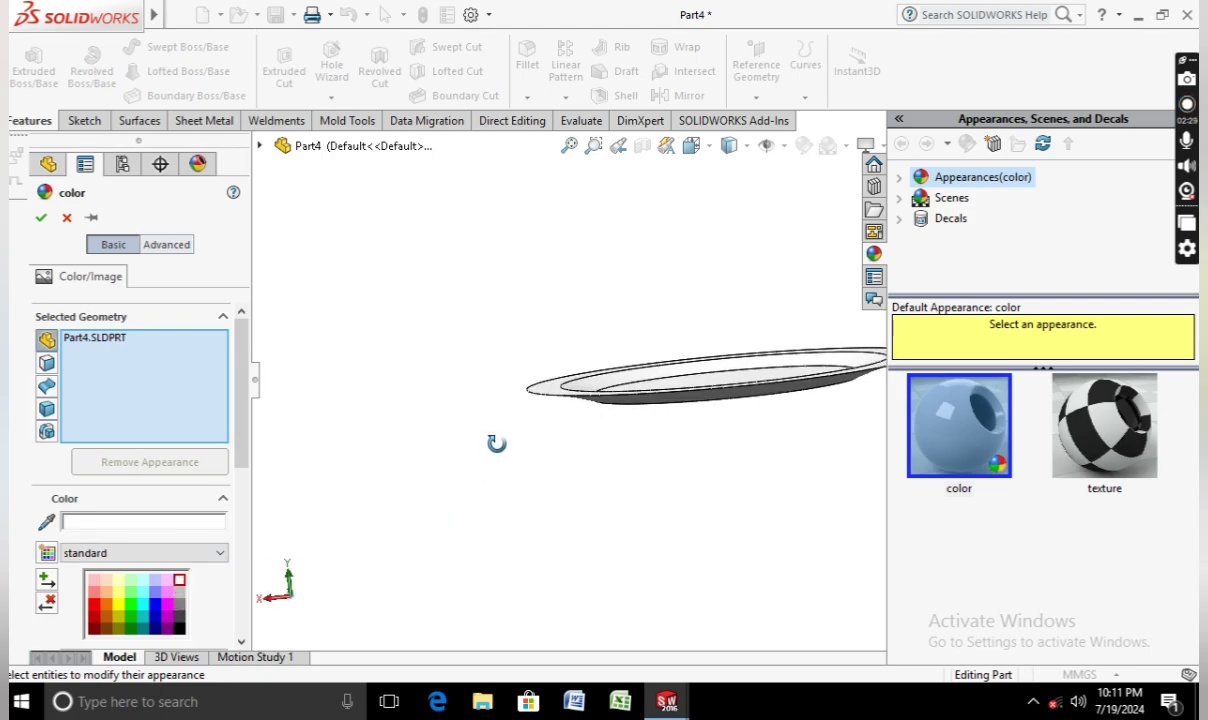
click(41, 219)
Save the saucer as Part4 in the "cup and sauser" folder.
middle_drag(427, 403, 472, 431)
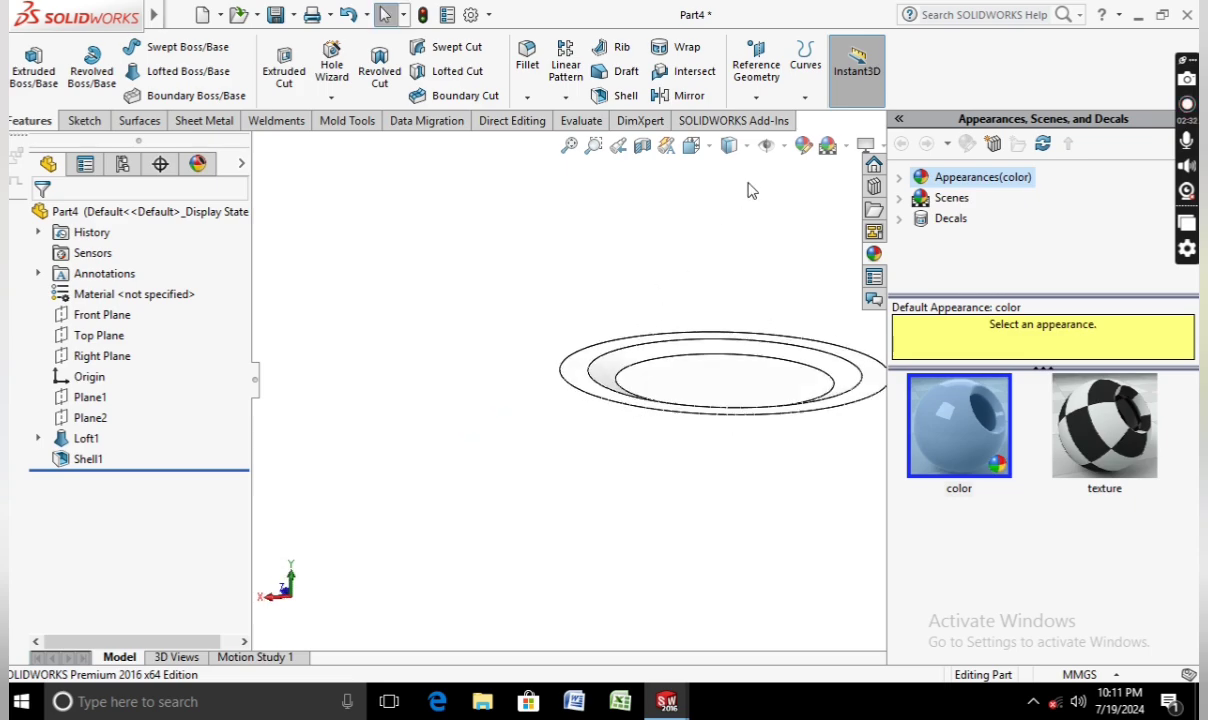
middle_drag(885, 310, 849, 310)
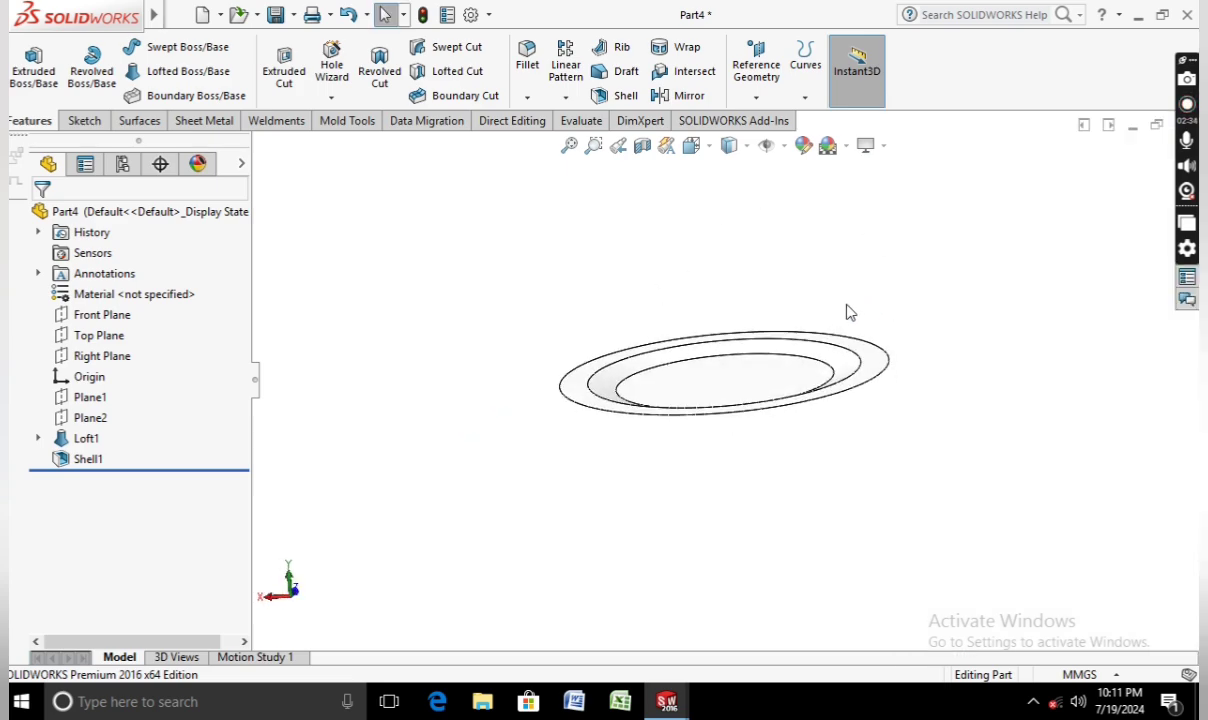
scroll(870, 330, down, 3)
middle_drag(863, 381, 794, 473)
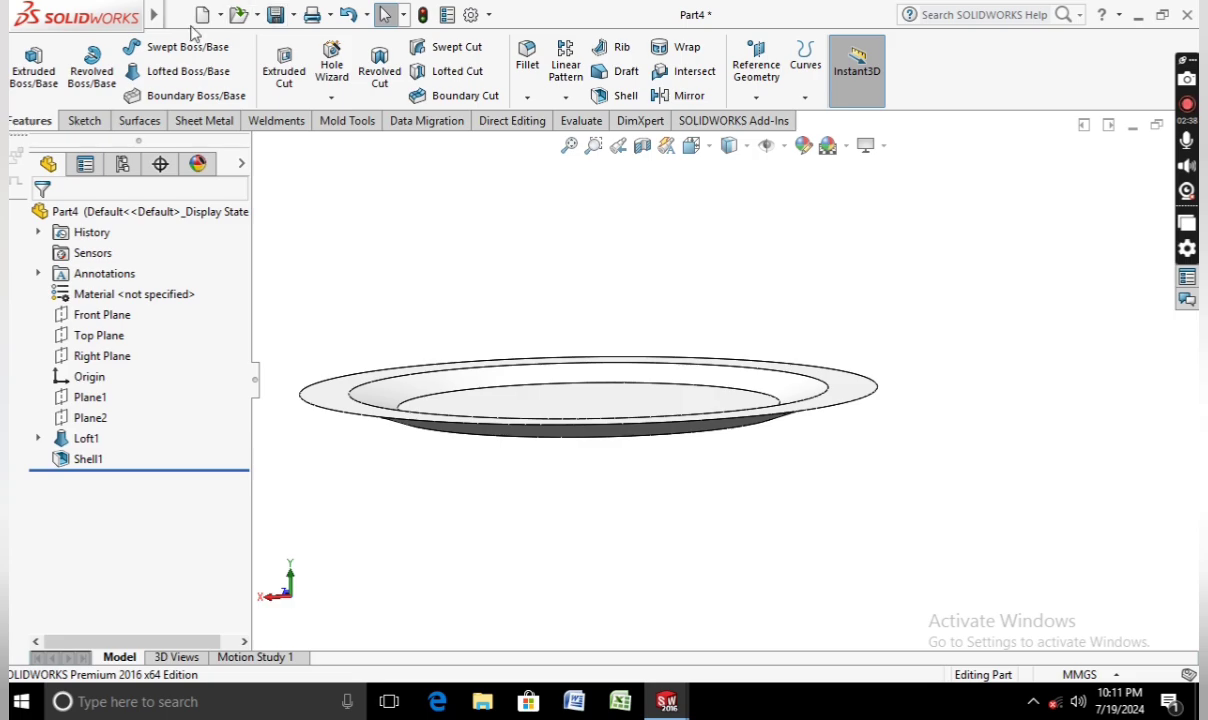
click(276, 14)
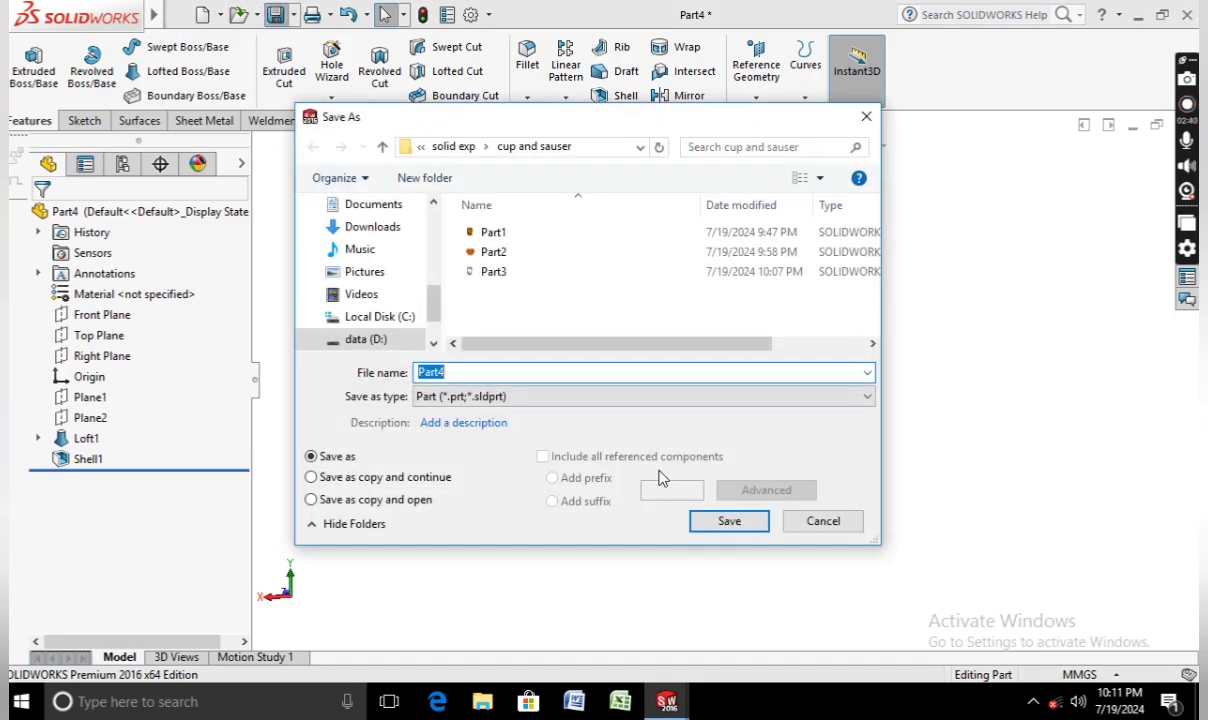
click(705, 532)
Create a new assembly document and place Part4 in it as the first component.
click(179, 15)
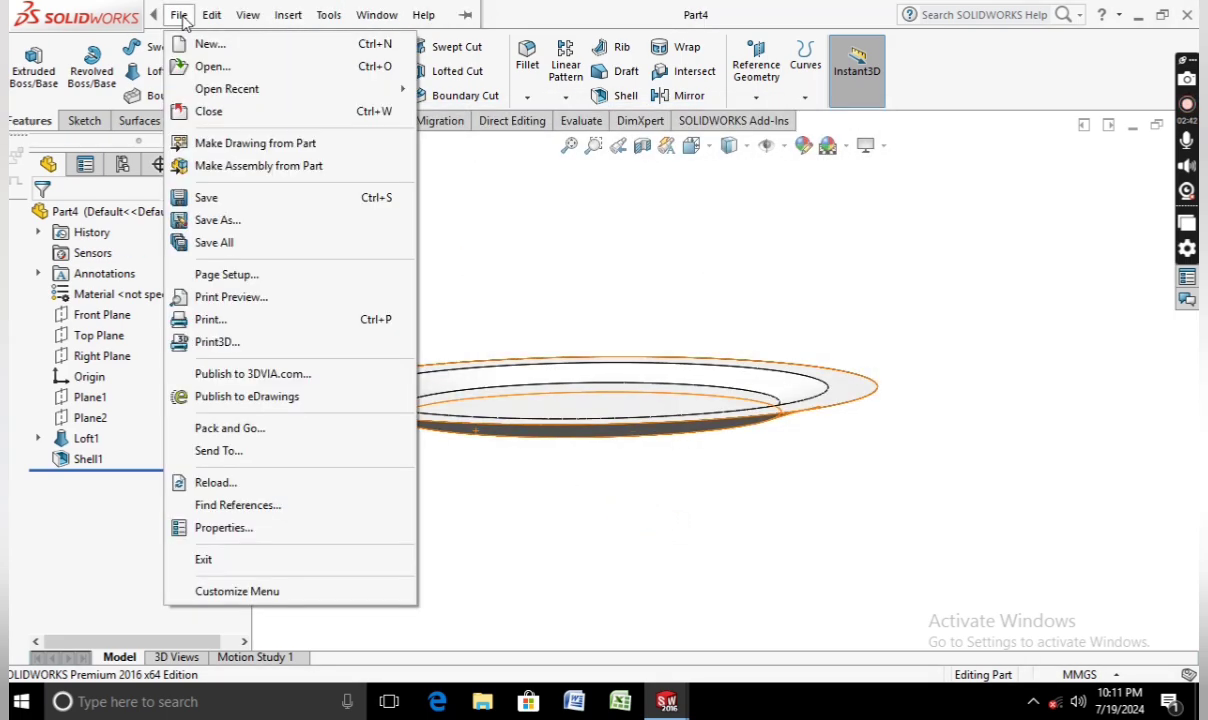
click(208, 44)
click(668, 258)
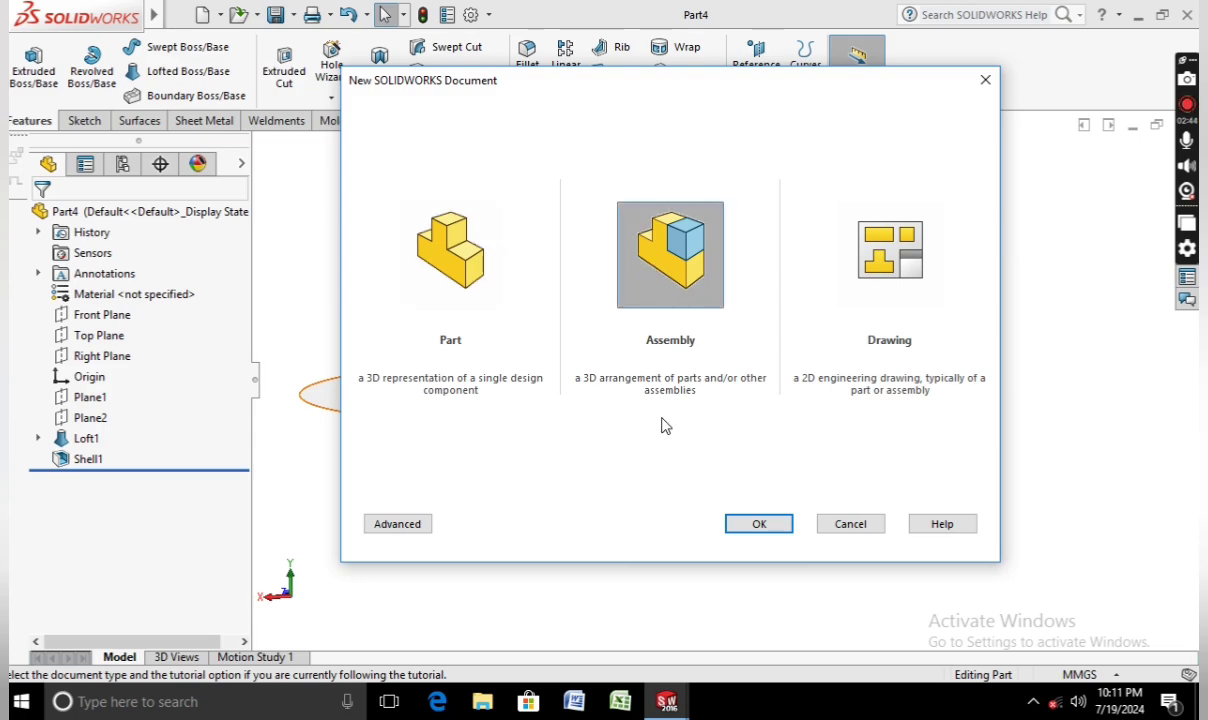
click(740, 528)
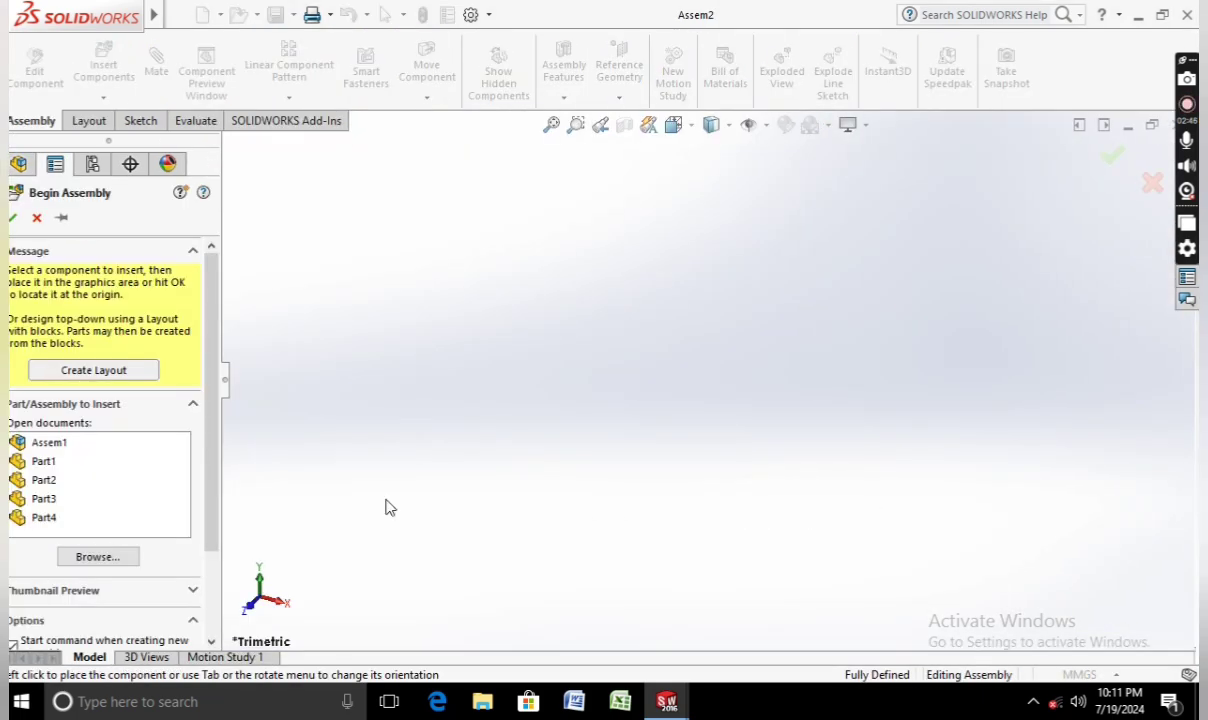
click(44, 517)
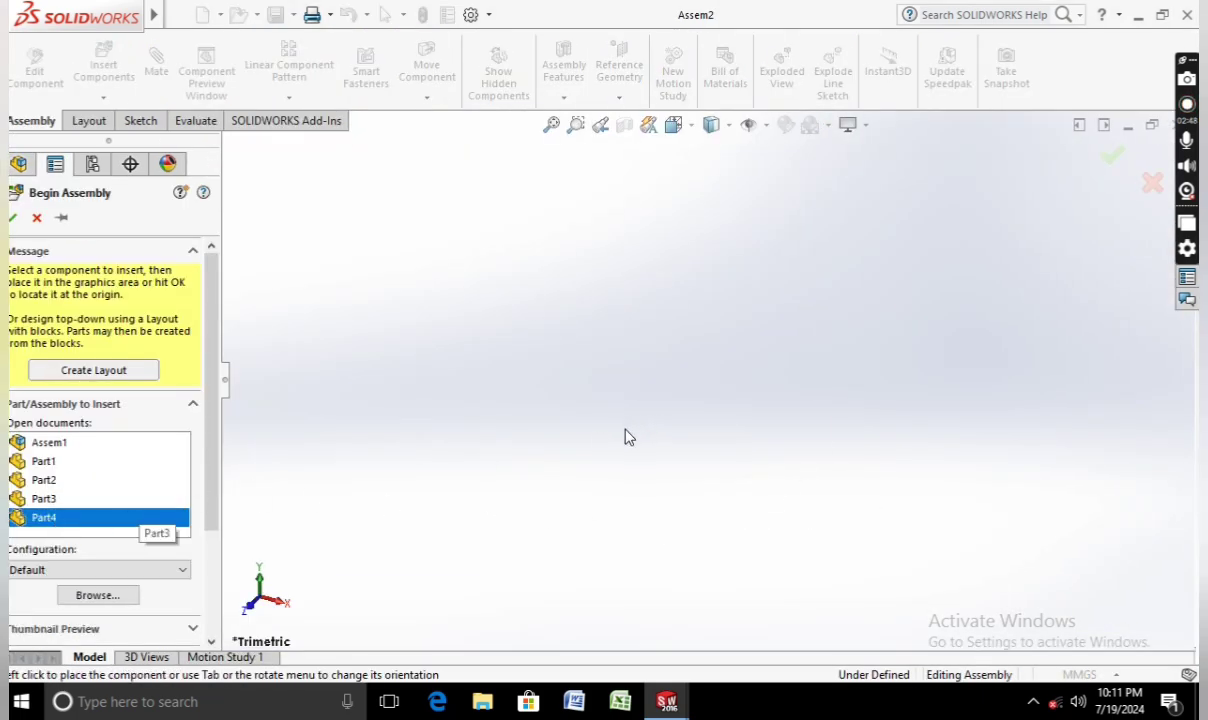
click(672, 407)
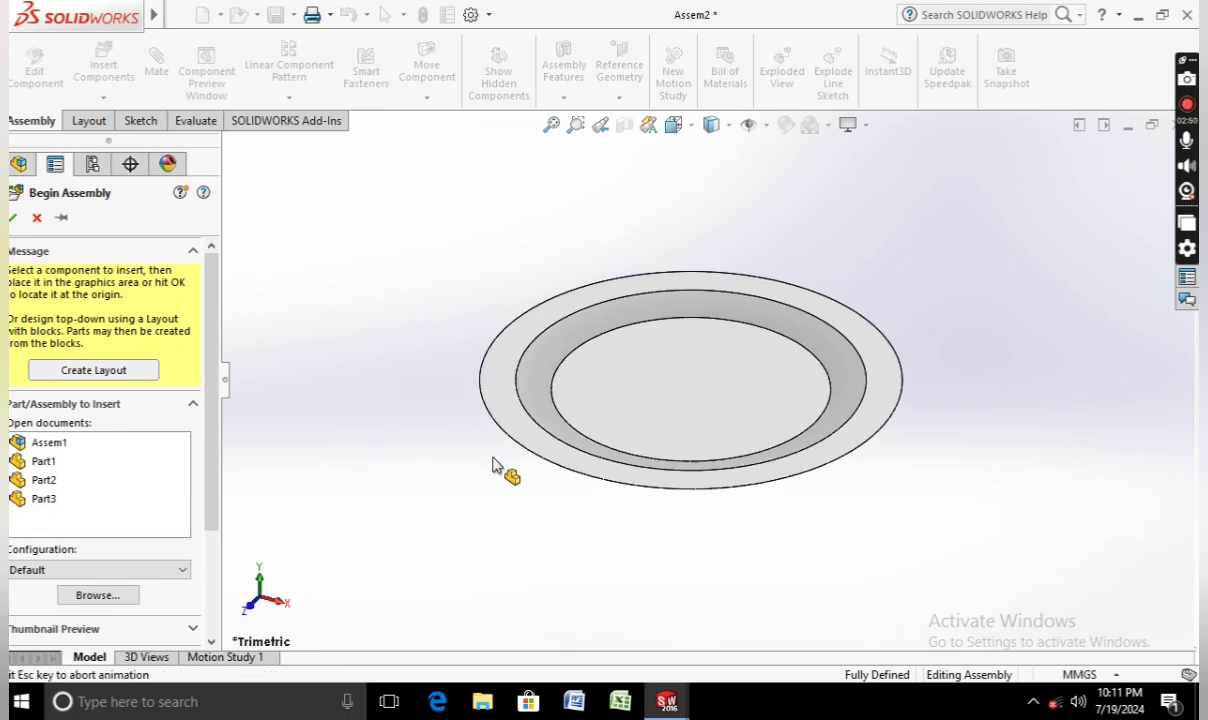
Insert the cup, Part3, into the assembly and move it clear above the saucer.
click(103, 68)
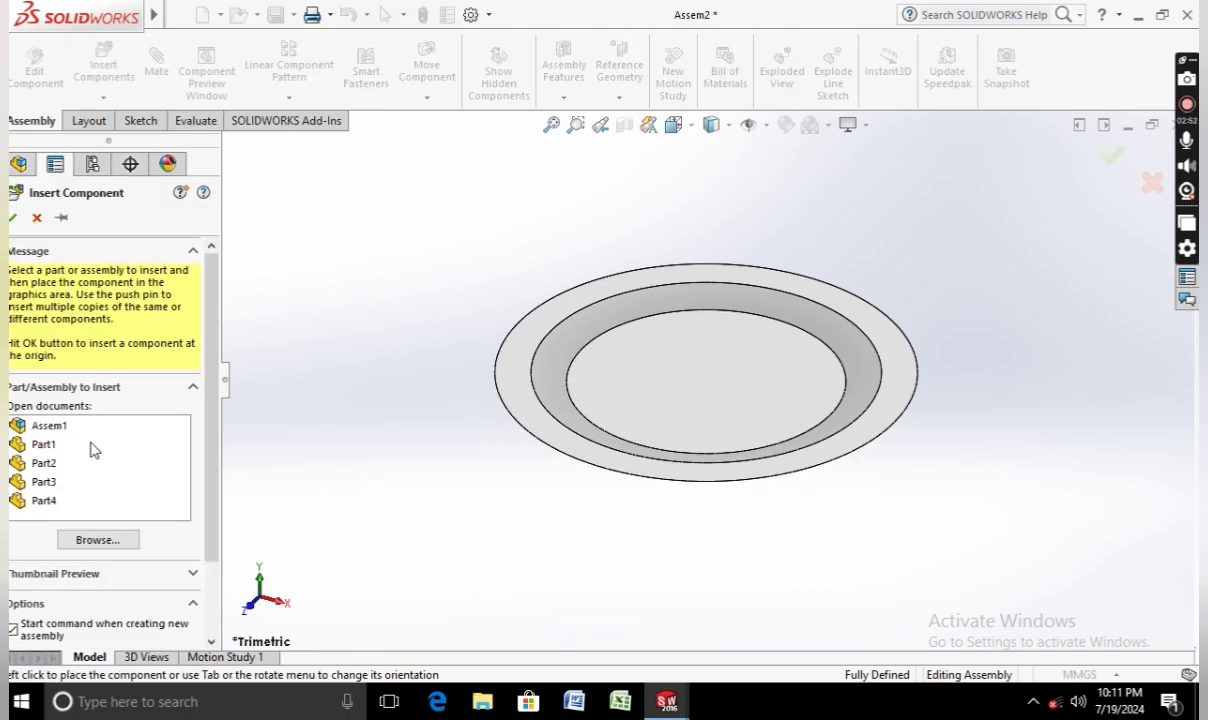
click(44, 481)
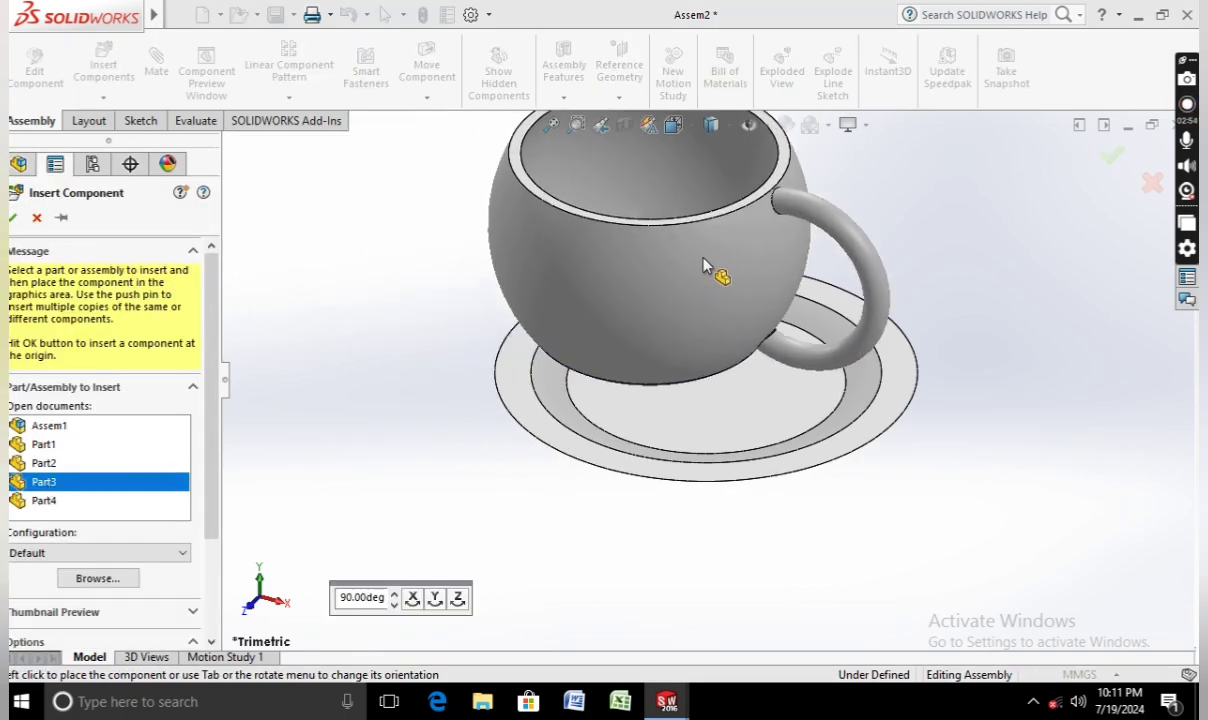
click(708, 250)
scroll(545, 259, up, 3)
drag(630, 305, 755, 245)
drag(821, 270, 835, 255)
click(583, 270)
Add a concentric mate between the cup's circular rim edge and the circular edge of the saucer's base.
click(160, 62)
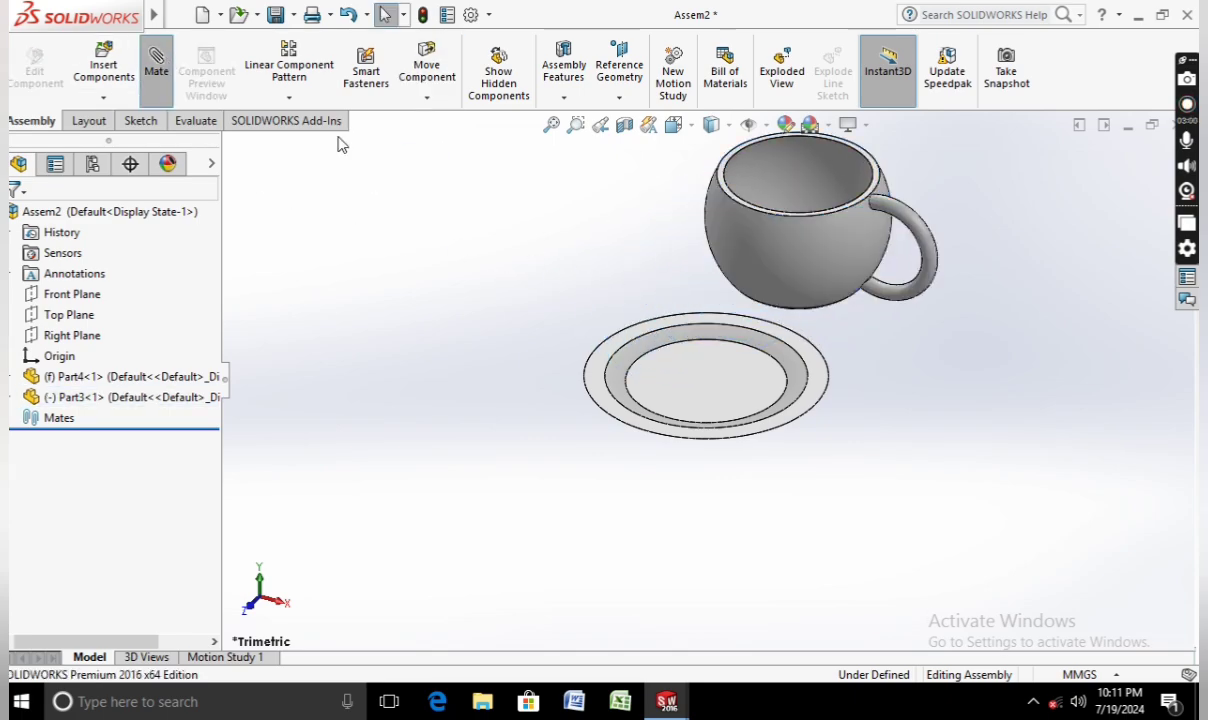
click(724, 200)
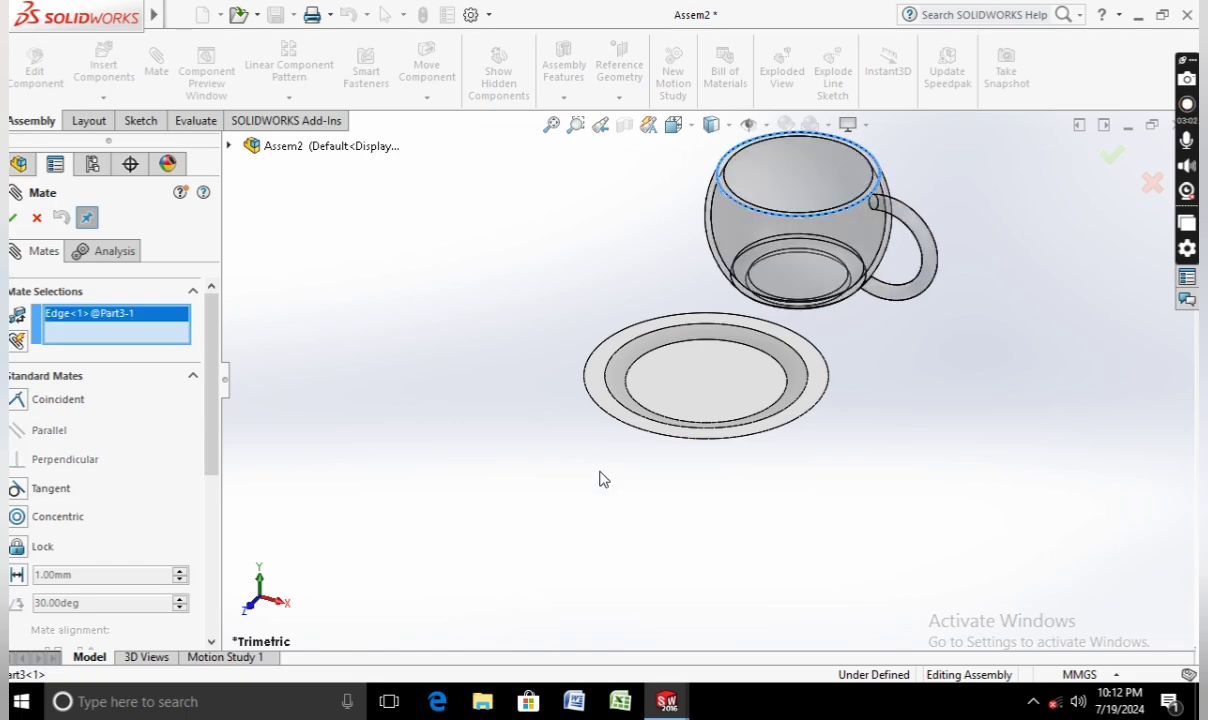
middle_drag(601, 480, 631, 372)
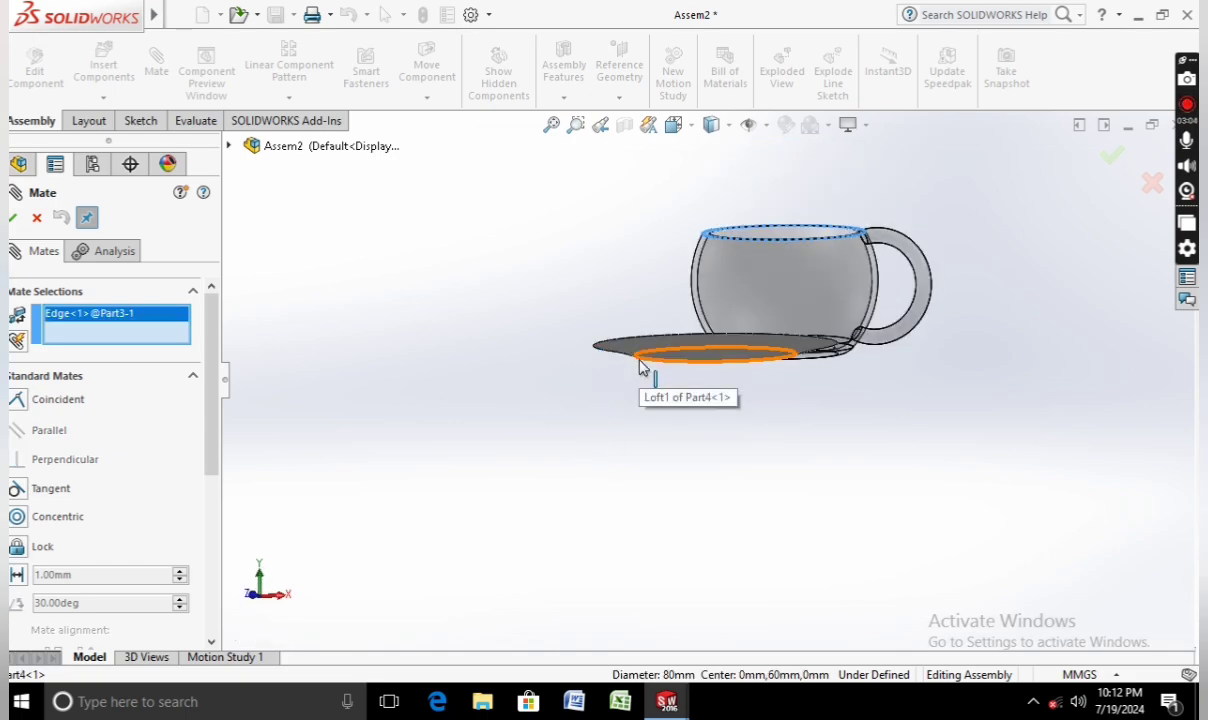
click(640, 366)
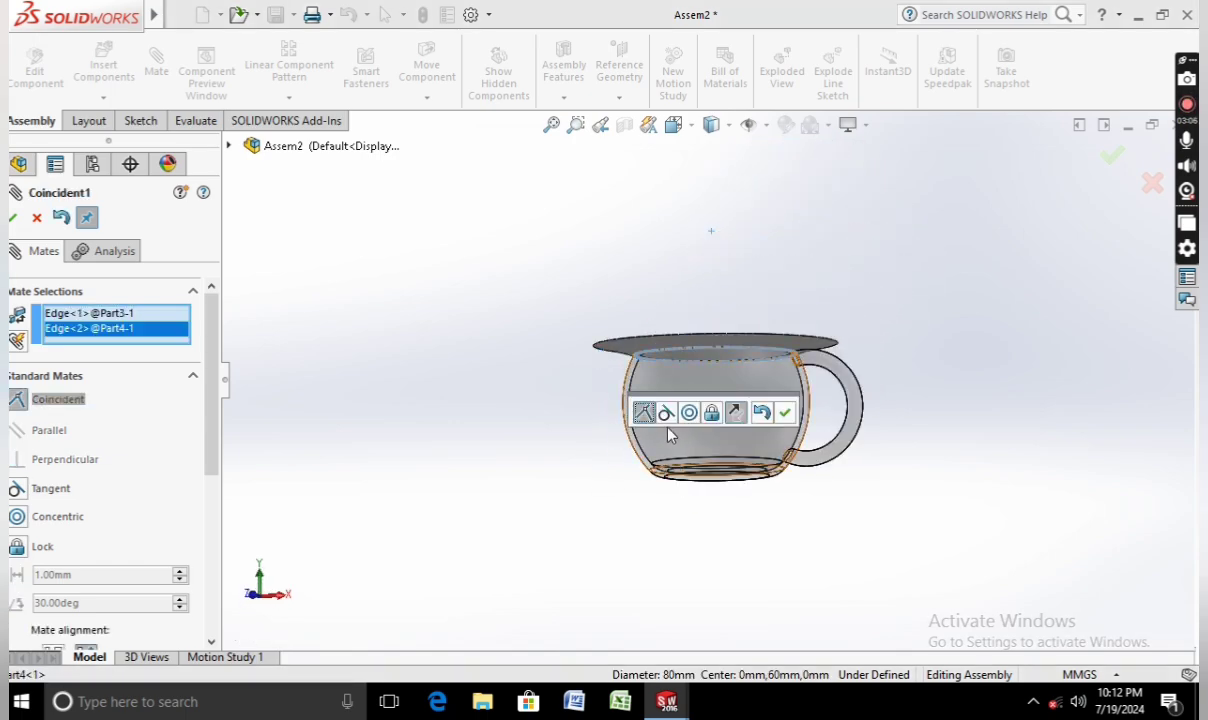
click(689, 416)
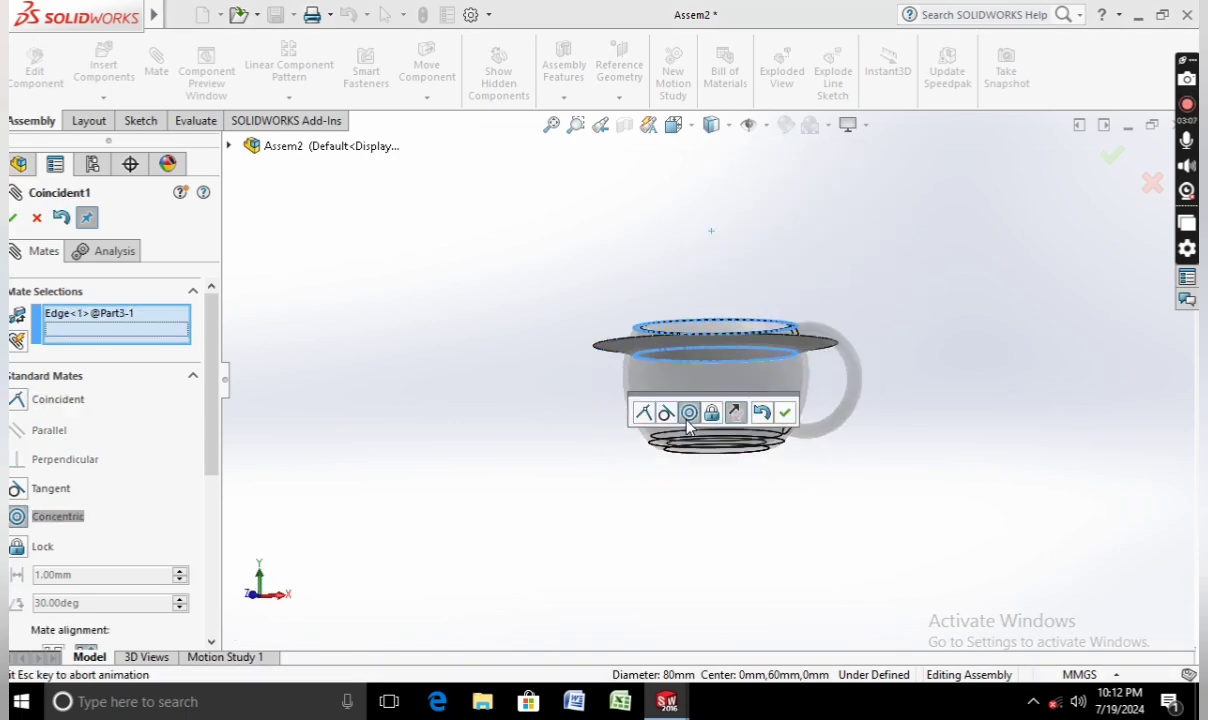
click(786, 413)
Add a coincident mate between the saucer's flat inner face and the cup's bottom face, and finish mating.
middle_drag(709, 415, 709, 486)
scroll(709, 486, down, 2)
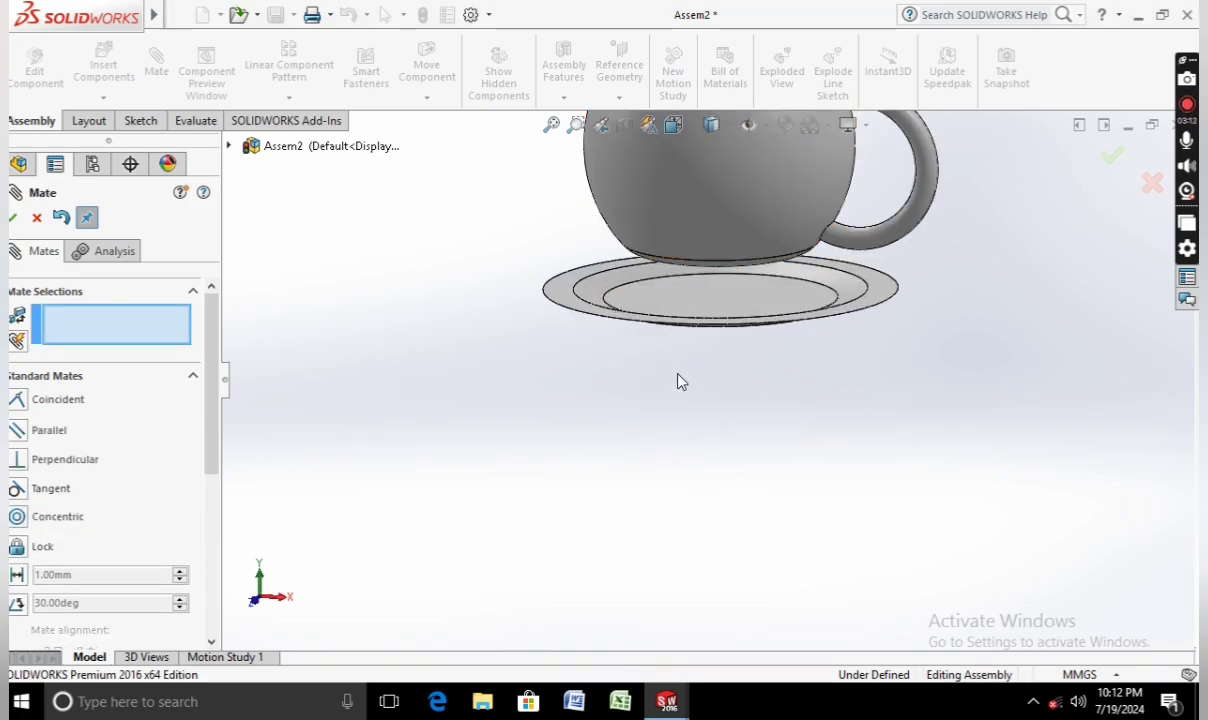
click(697, 302)
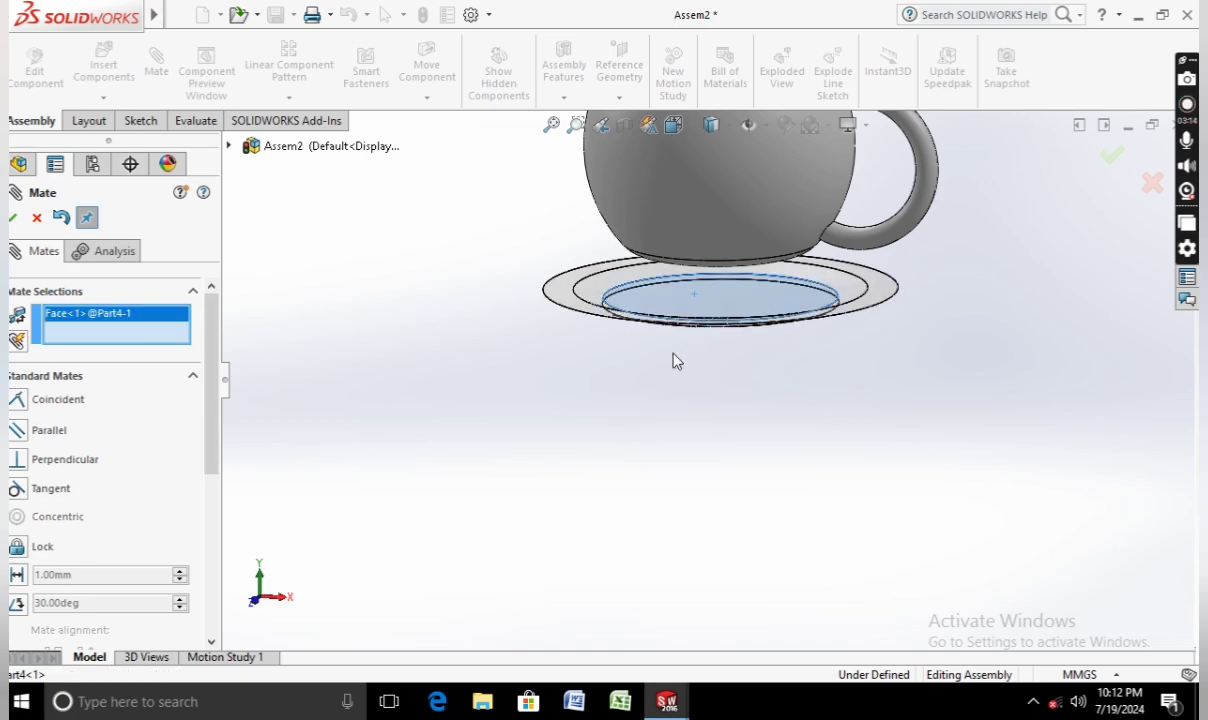
middle_drag(674, 359, 741, 326)
click(745, 320)
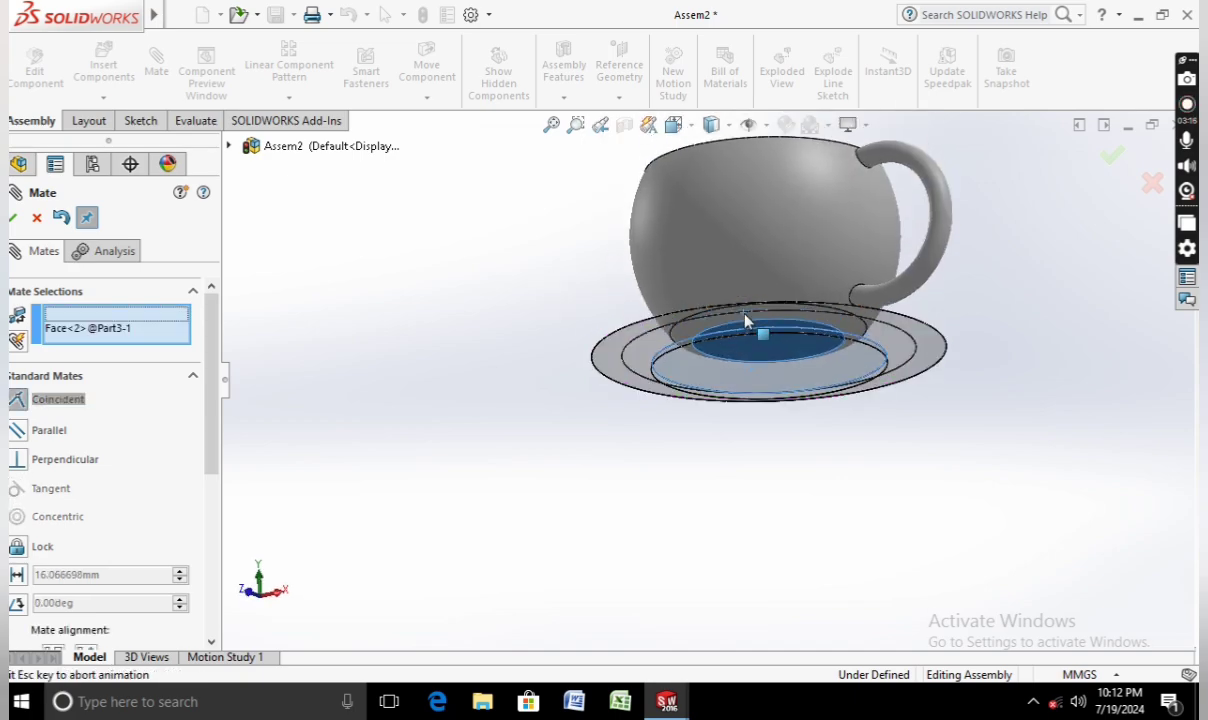
click(912, 297)
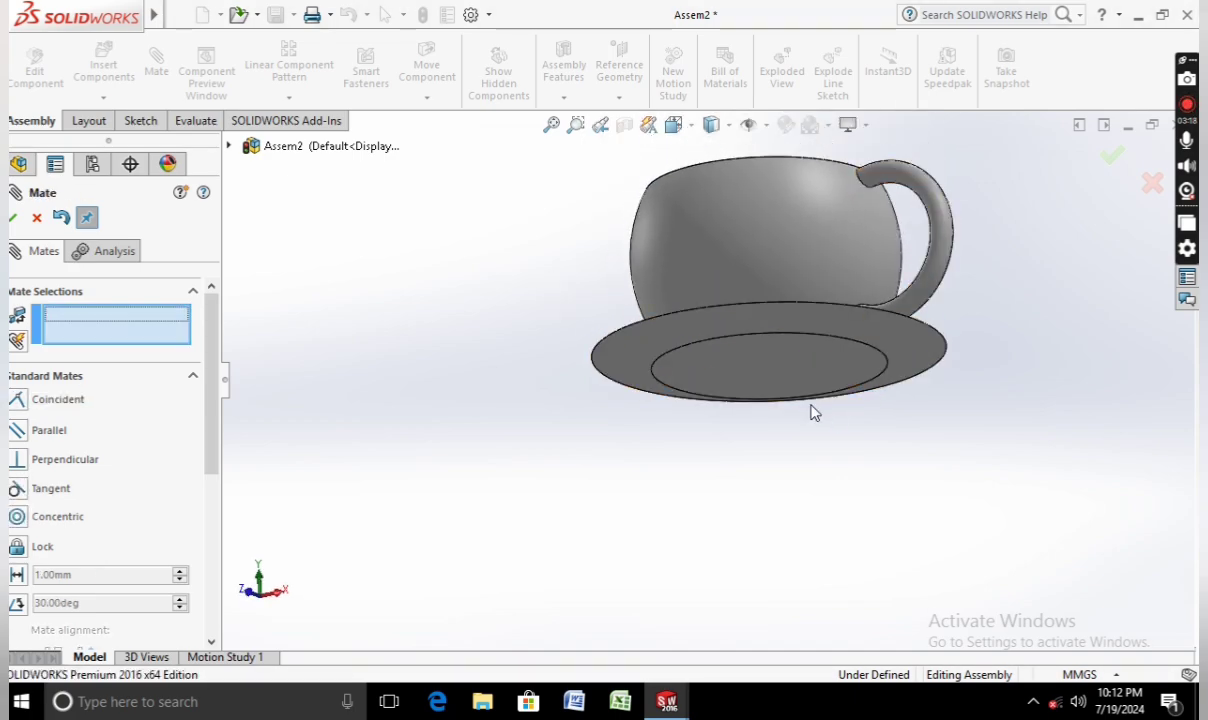
middle_drag(809, 410, 815, 470)
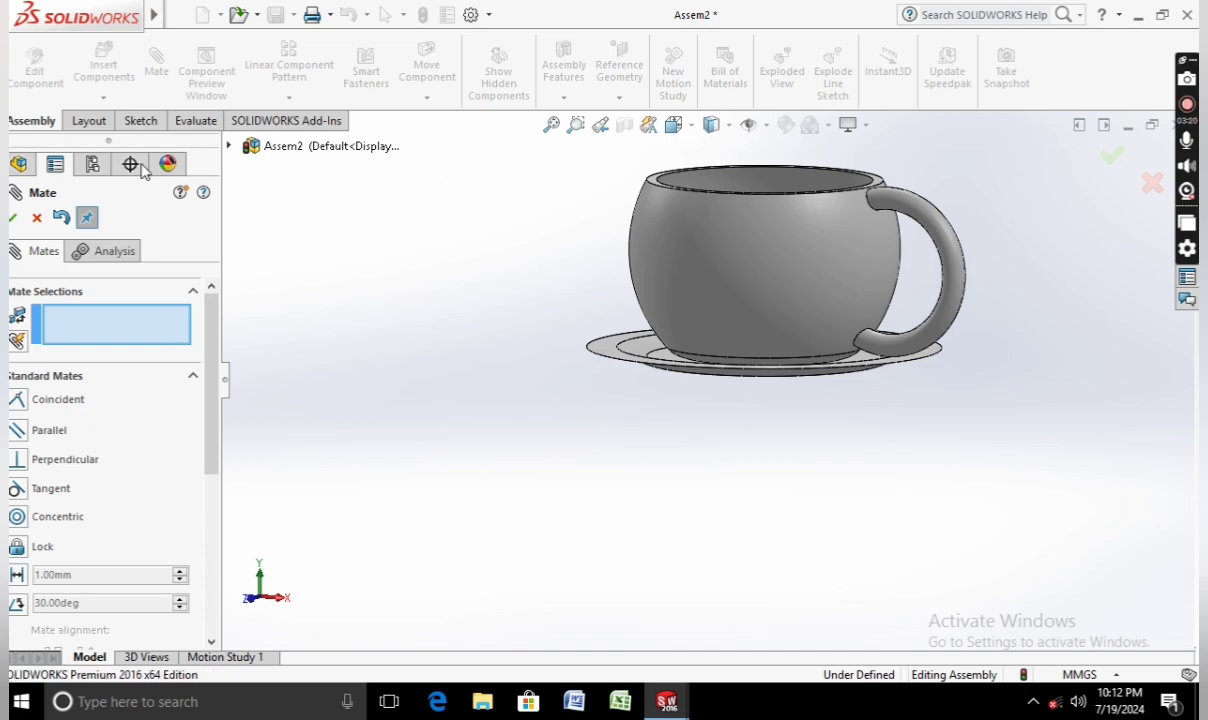
click(17, 218)
Set the assembly to the trimetric view and apply the Plain White scene.
click(673, 124)
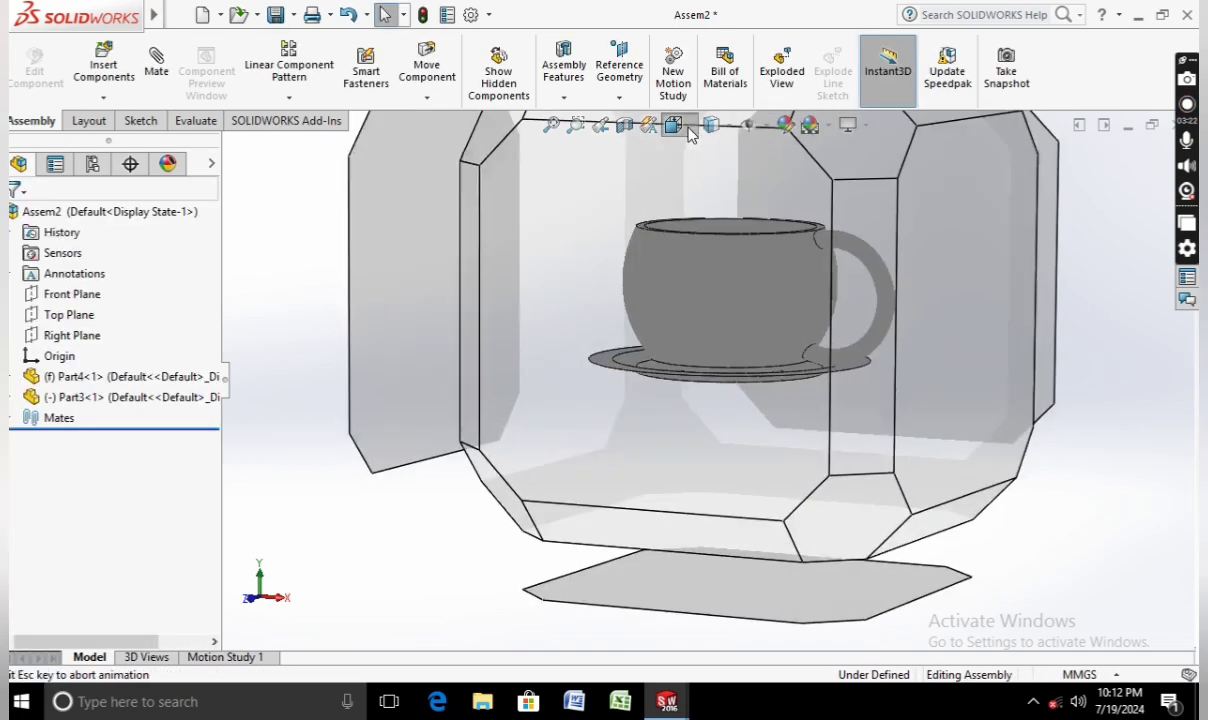
click(727, 173)
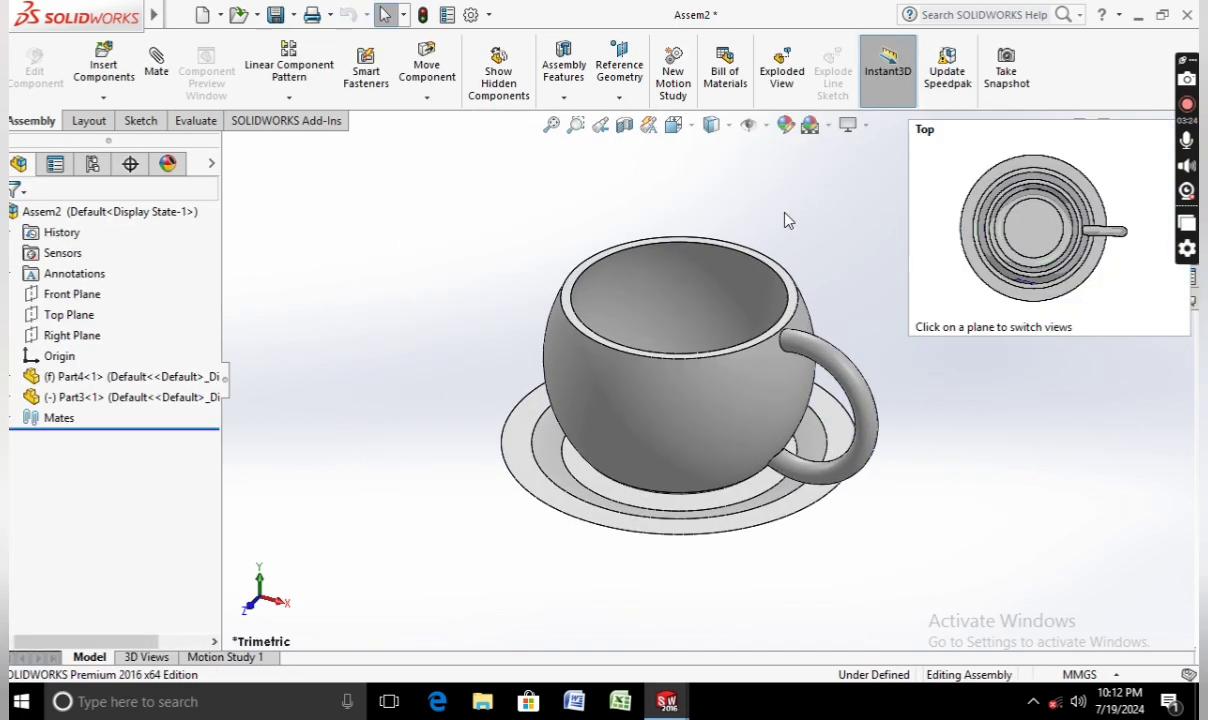
click(828, 125)
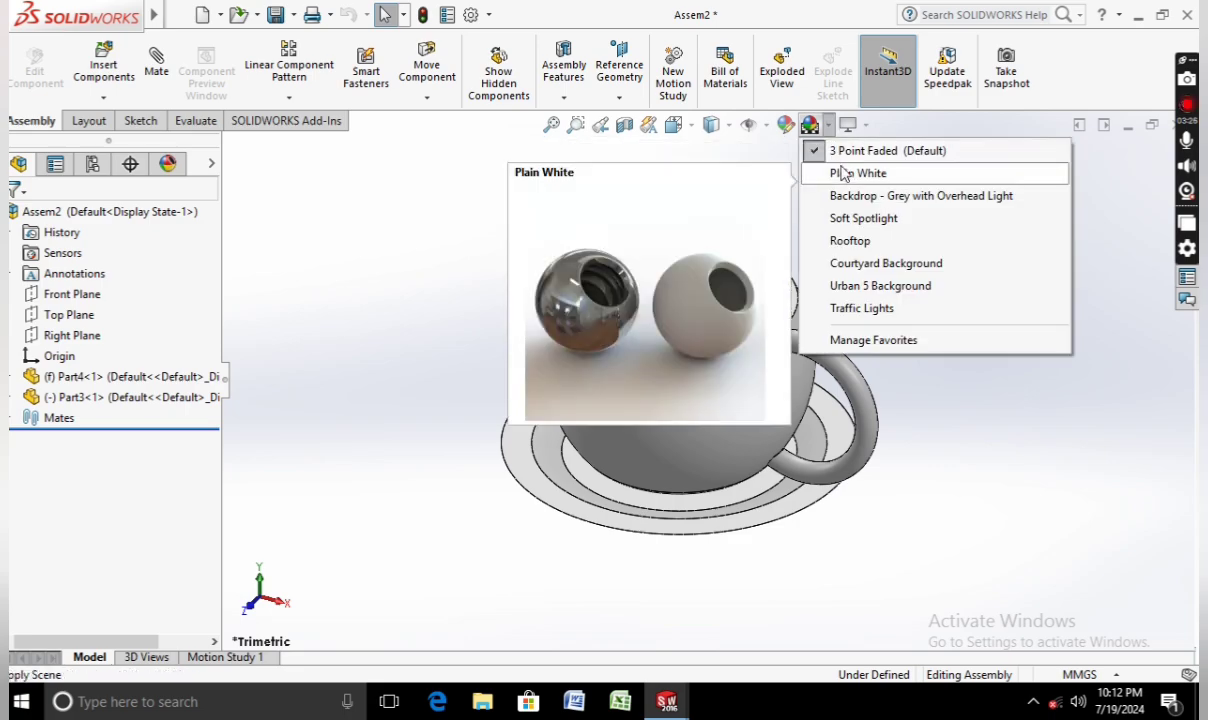
click(846, 171)
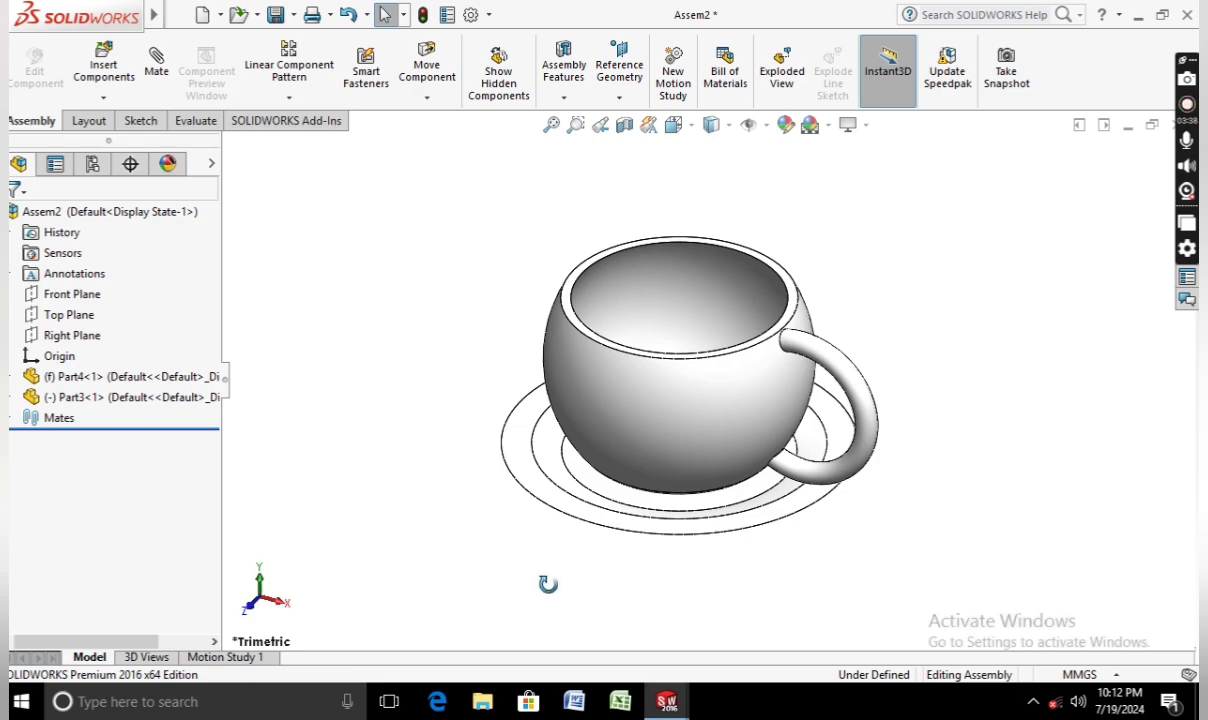
mouse_move(548, 584)
middle_down()
mouse_move(569, 612)
mouse_move(534, 574)
mouse_move(550, 553)
middle_up()
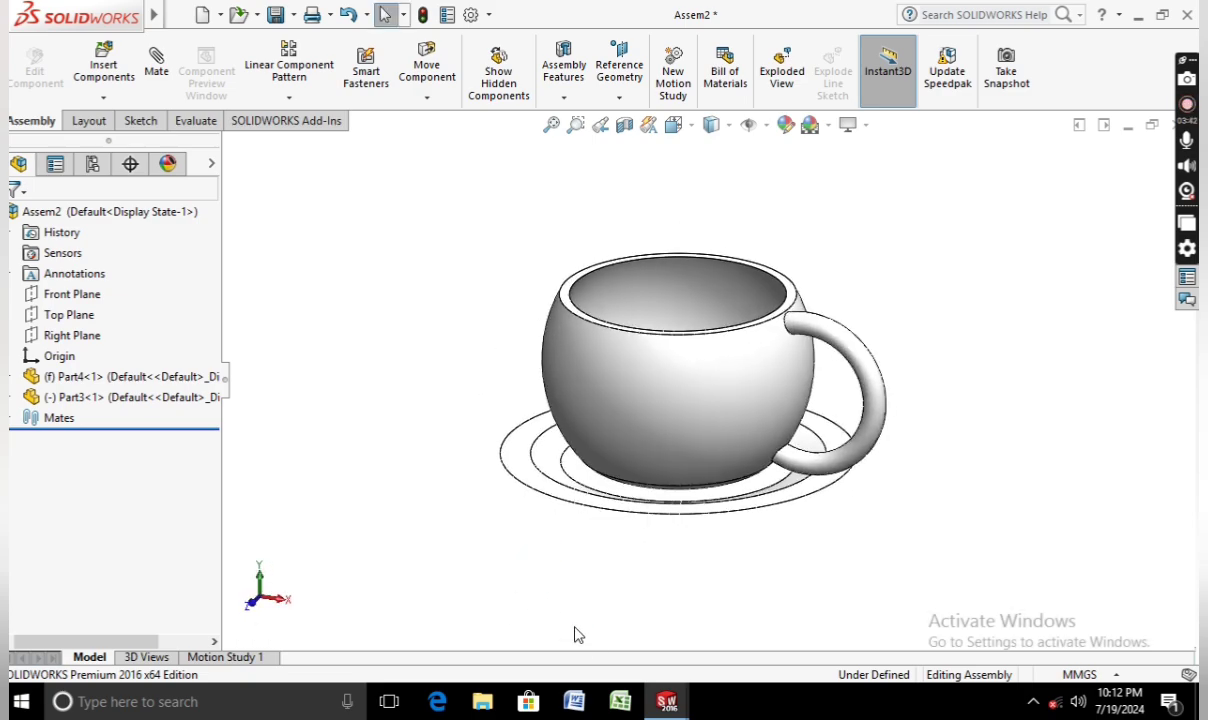